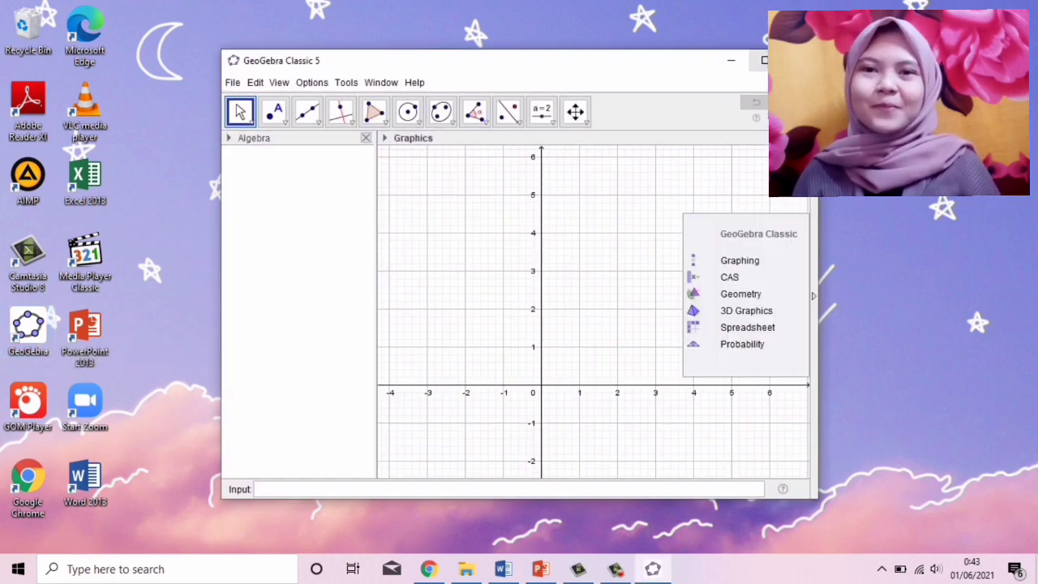
# Maximize the window, show the 3D Graphics view beside the 2D one, and adjust the split and axes position
pyautogui.click(763, 60)
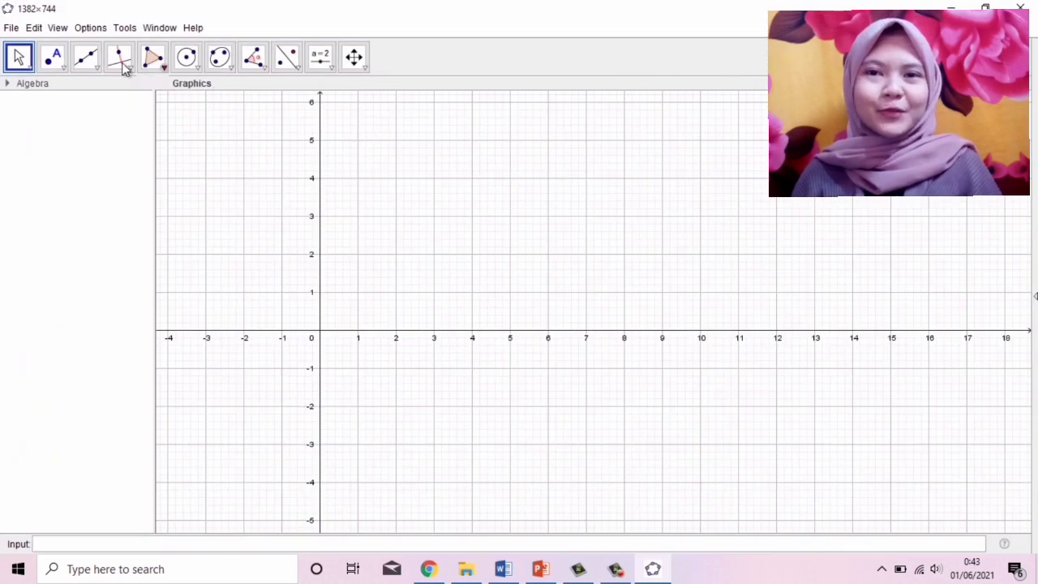
pyautogui.click(59, 30)
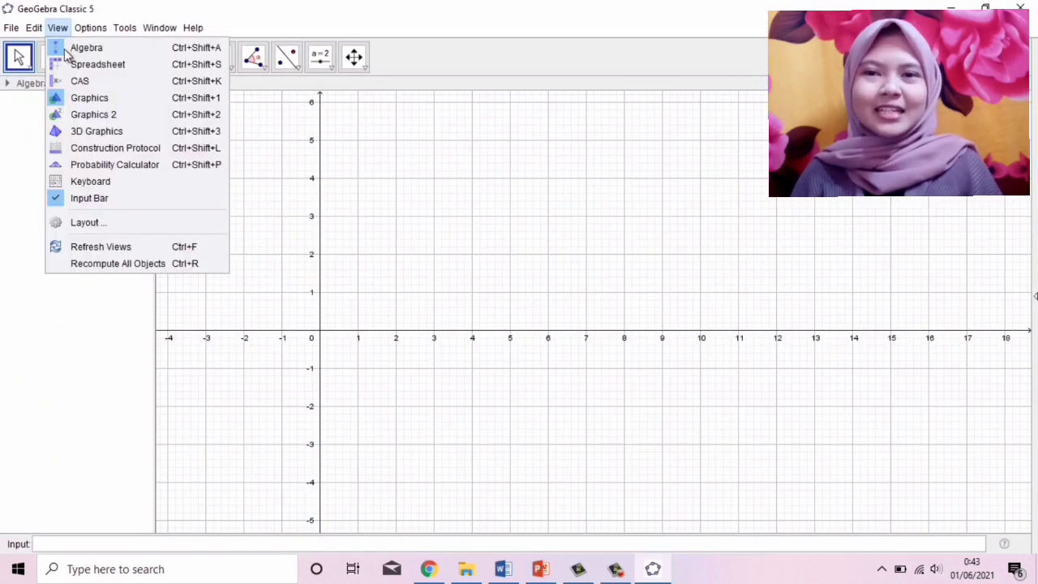
pyautogui.click(147, 132)
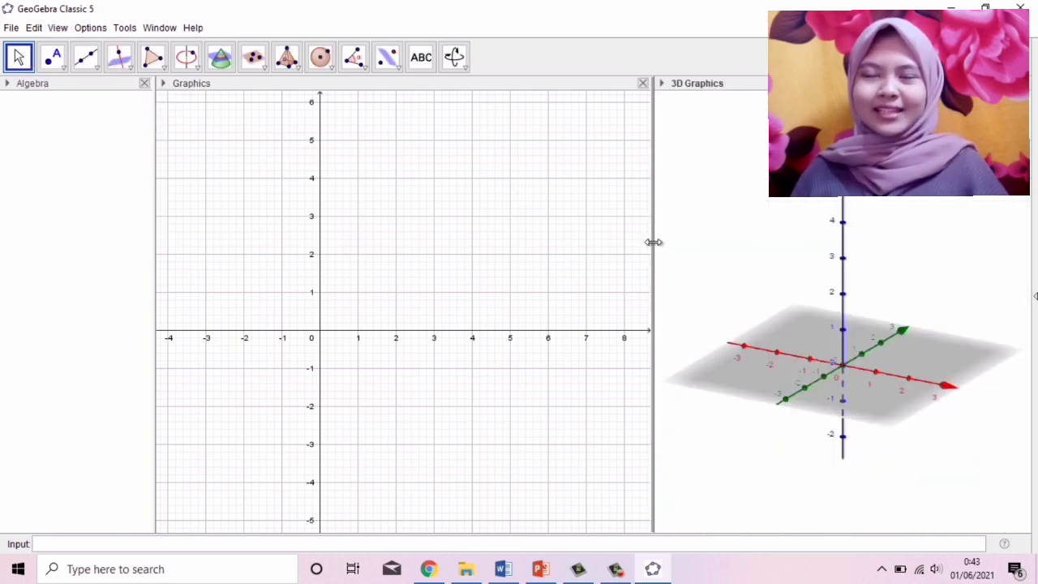
pyautogui.moveTo(654, 242); pyautogui.dragTo(637, 245)
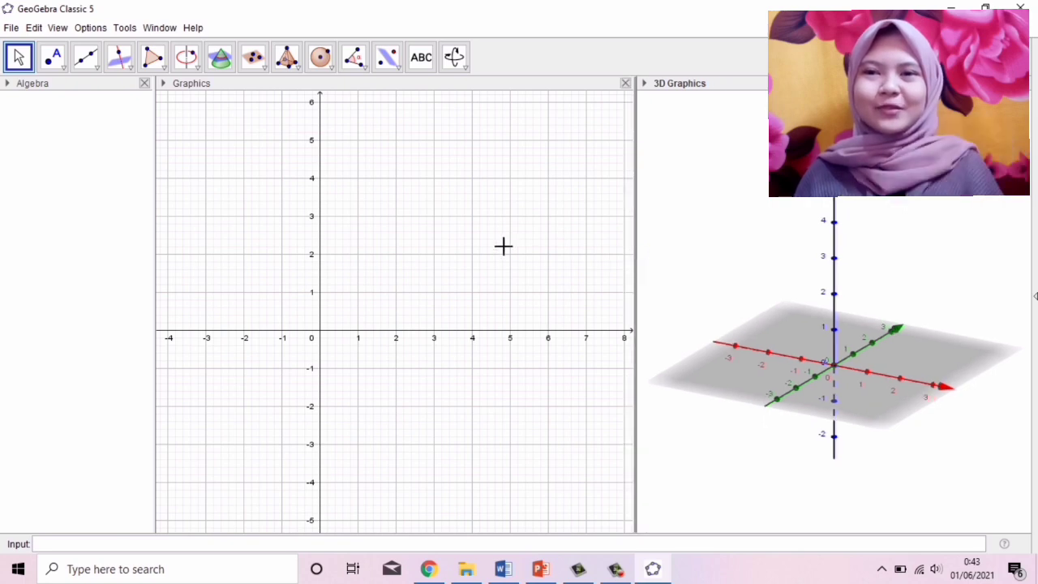
pyautogui.click(427, 233)
pyautogui.moveTo(443, 233); pyautogui.dragTo(492, 231)
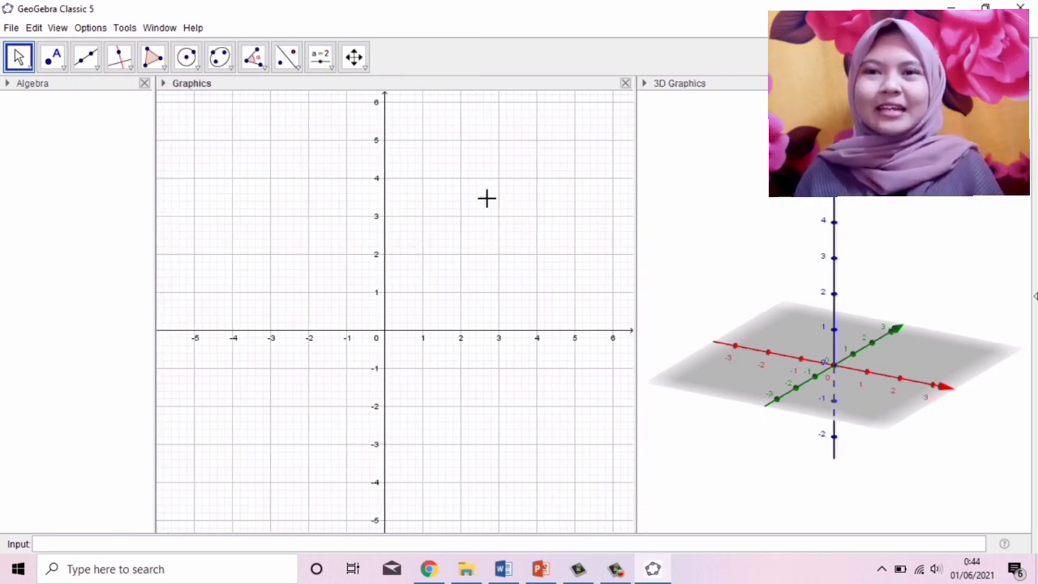
# Create a number slider named t with minimum 0 and maximum 1 in the 2D graphics view
pyautogui.click(331, 71)
pyautogui.click(368, 90)
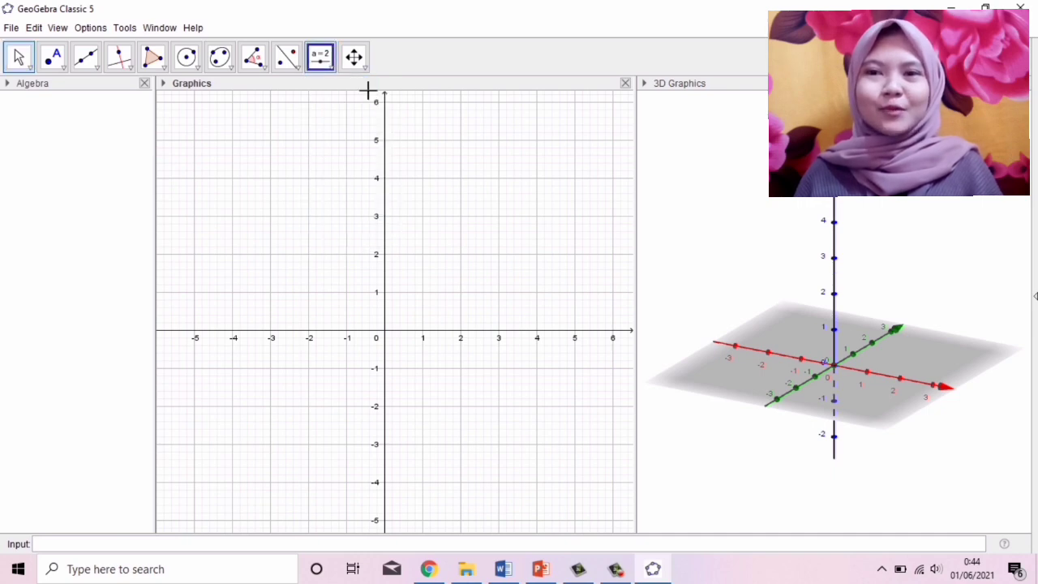
pyautogui.click(430, 143)
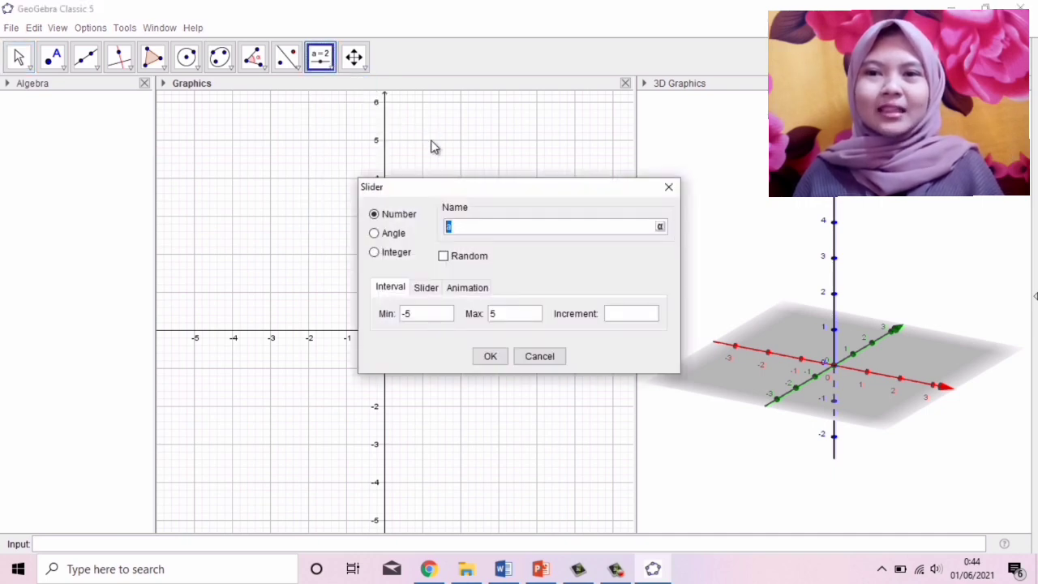
pyautogui.write('t')
pyautogui.click(414, 319)
pyautogui.press('BackSpace')
pyautogui.press('BackSpace')
pyautogui.write('0')
pyautogui.click(504, 318)
pyautogui.write('1')
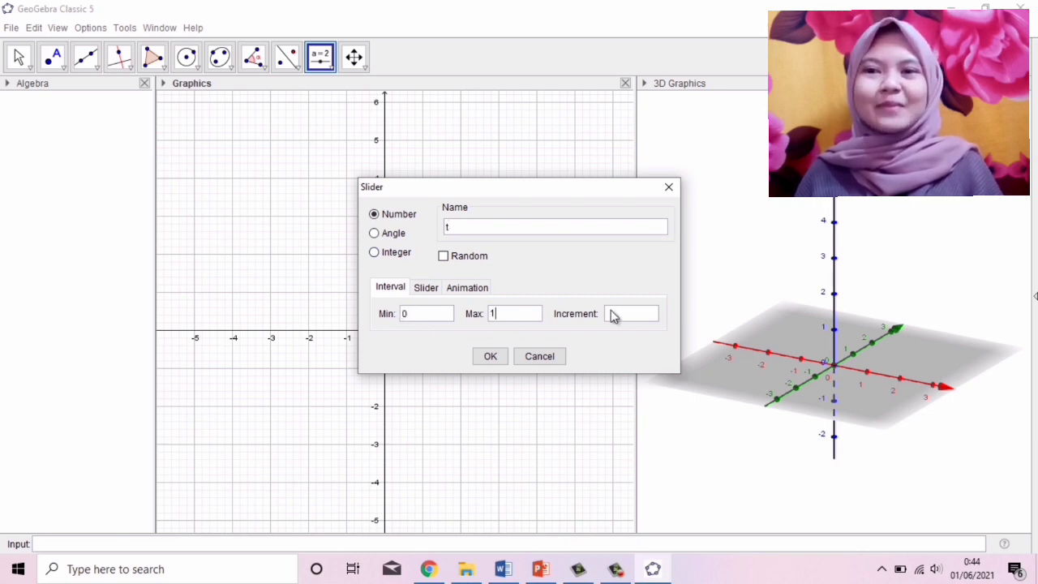
pyautogui.click(612, 315)
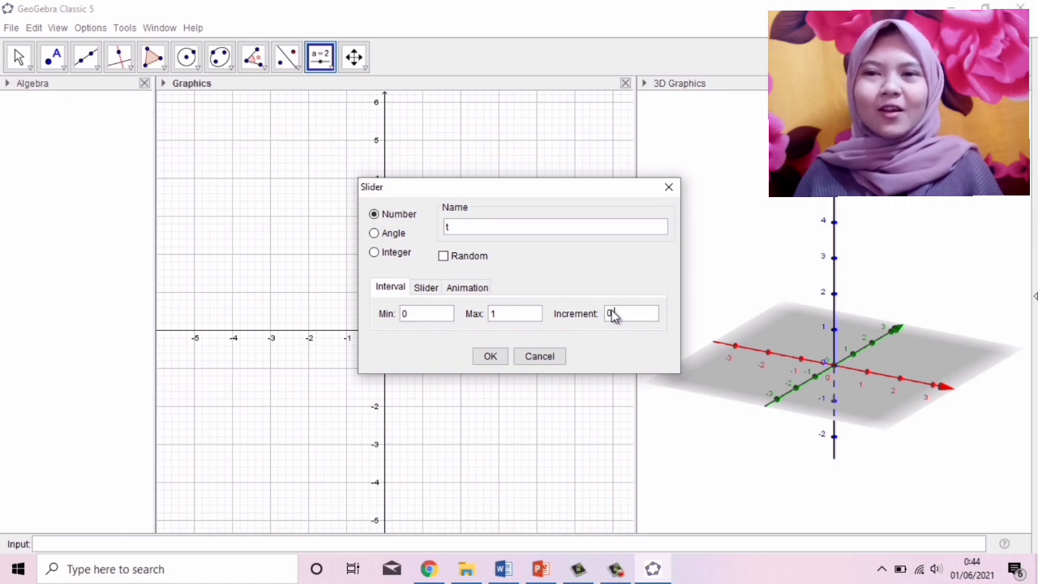
pyautogui.click(495, 355)
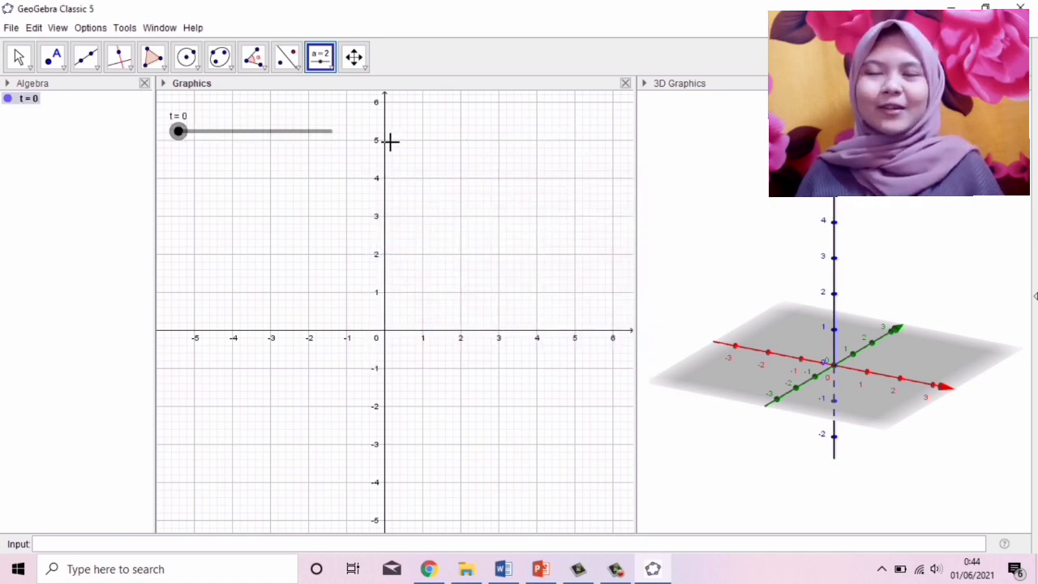
# Create a number slider named h from 0 to 5, place it beneath slider t and set it to 3
pyautogui.click(454, 149)
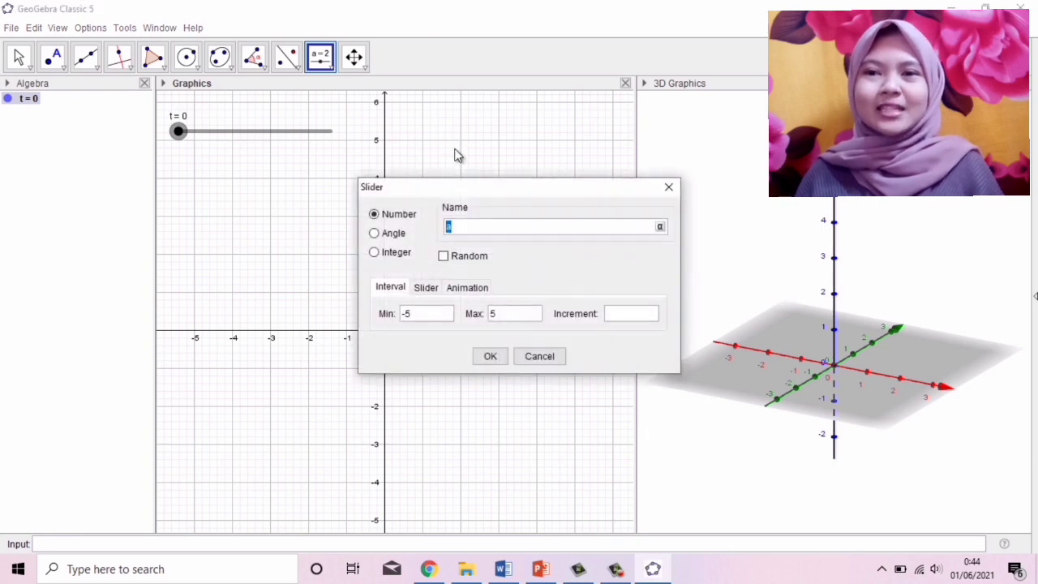
pyautogui.write('h')
pyautogui.click(429, 317)
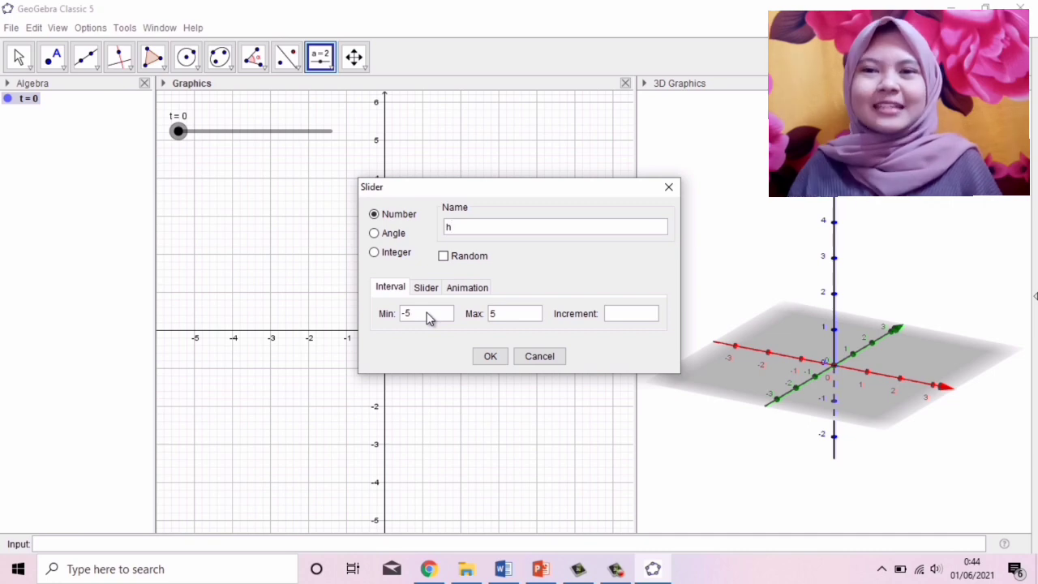
pyautogui.press('BackSpace')
pyautogui.press('BackSpace')
pyautogui.write('0')
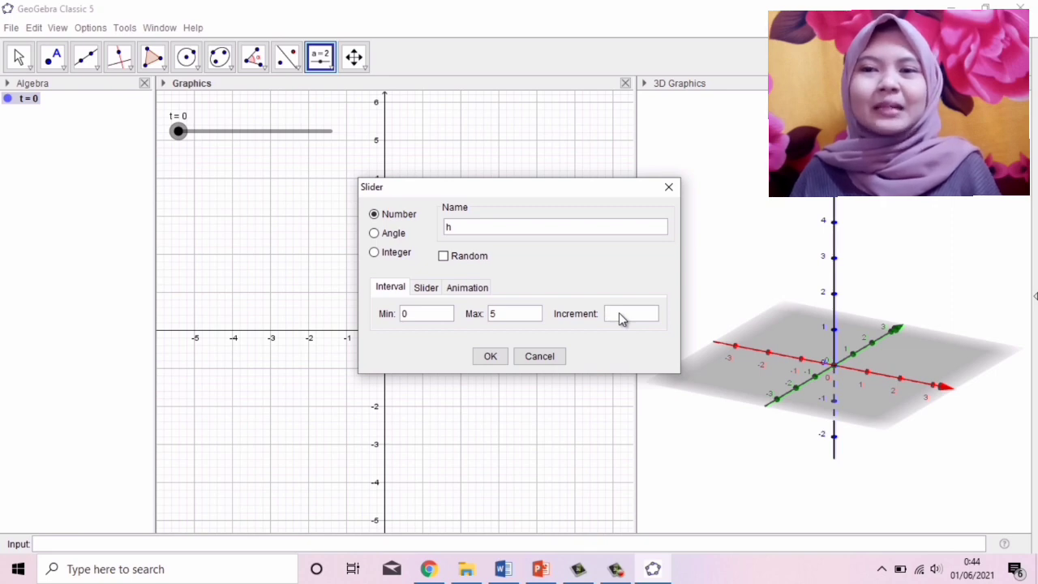
pyautogui.write('5')
pyautogui.click(491, 356)
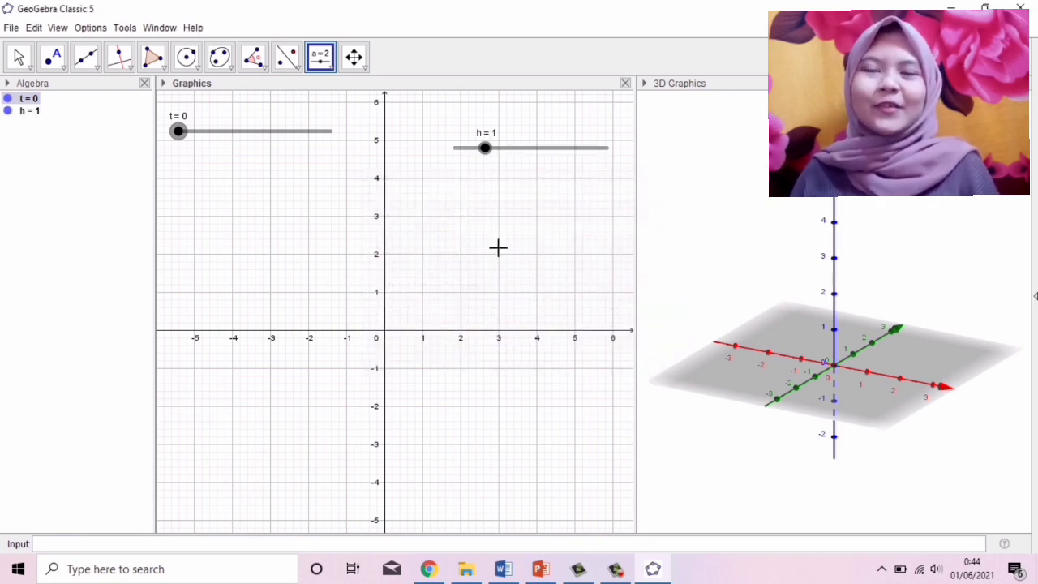
pyautogui.moveTo(514, 151); pyautogui.dragTo(263, 170)
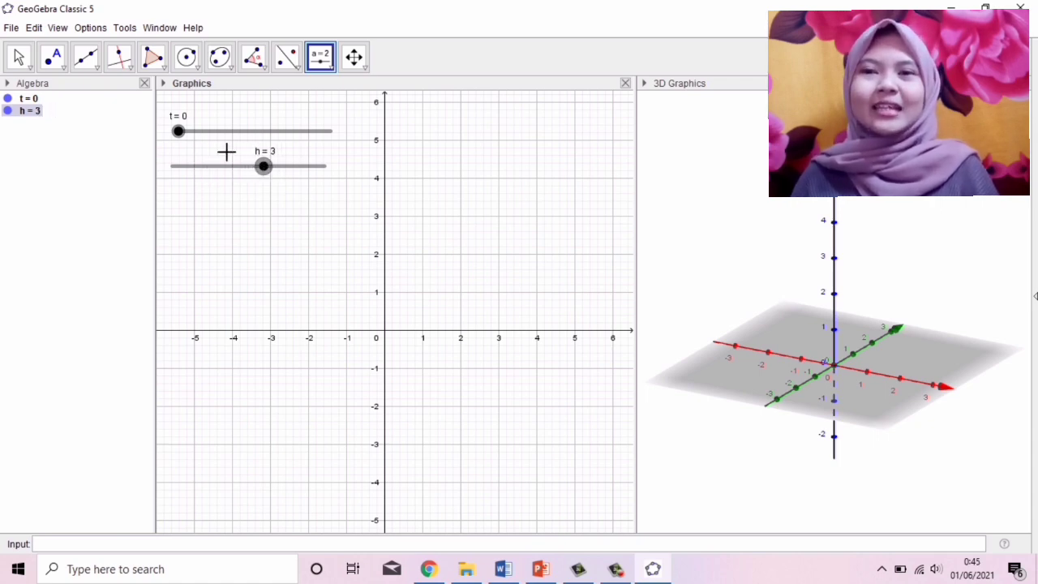
pyautogui.click(19, 60)
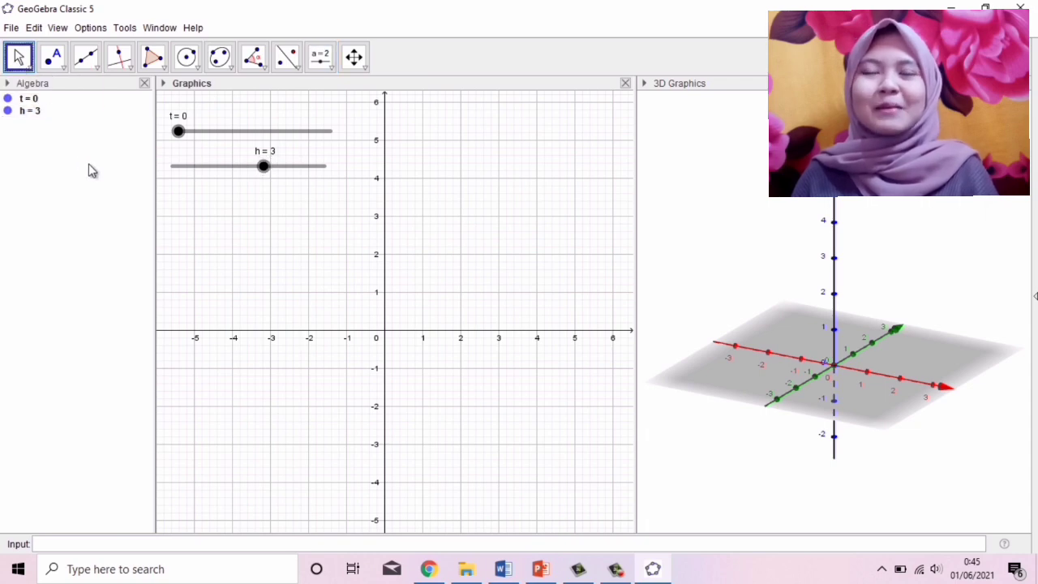
# Place one point on the y-axis at (0, 1) and another at the origin
pyautogui.click(65, 75)
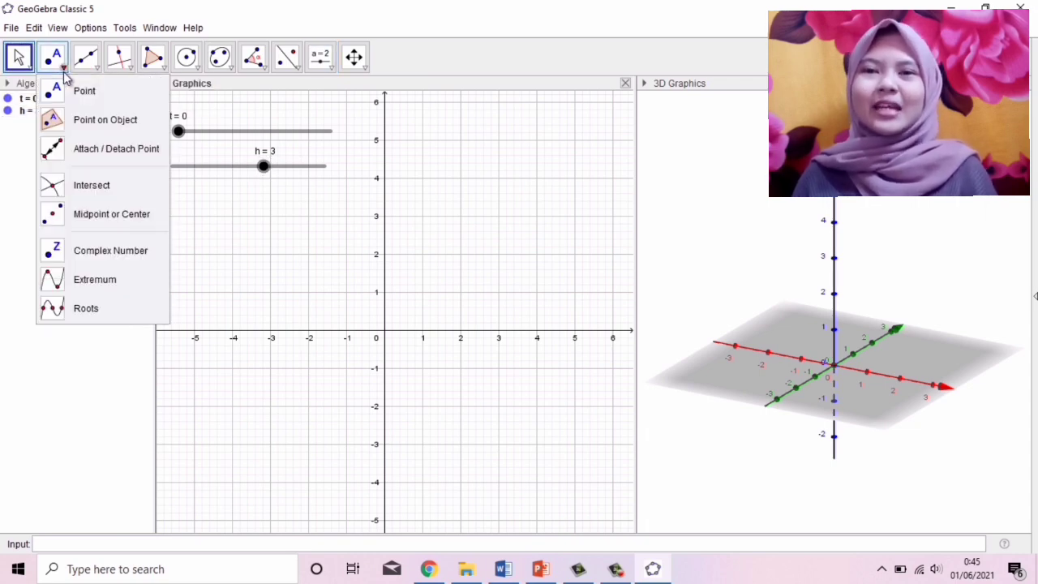
pyautogui.click(127, 97)
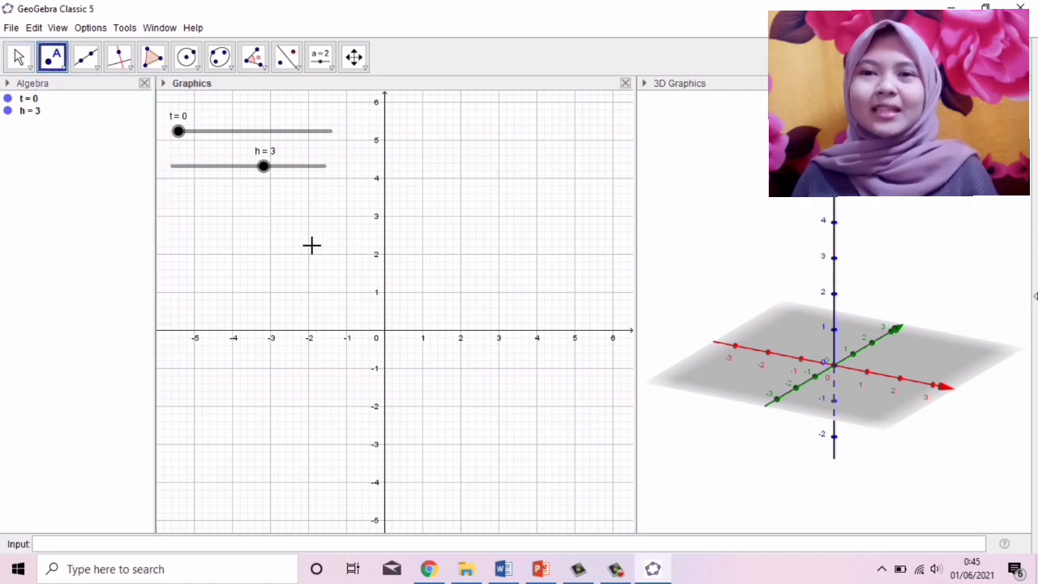
pyautogui.click(385, 294)
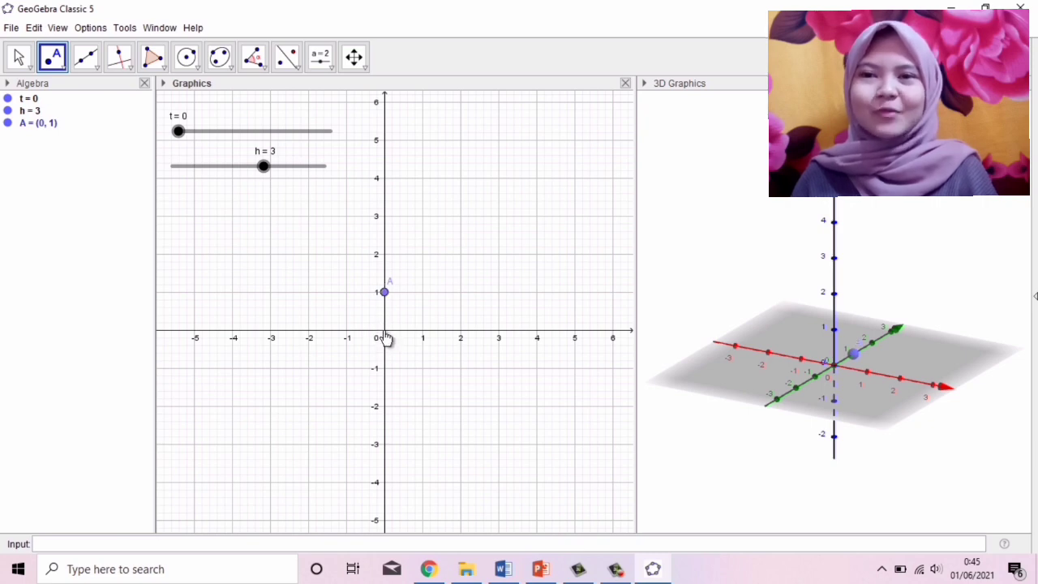
pyautogui.click(385, 332)
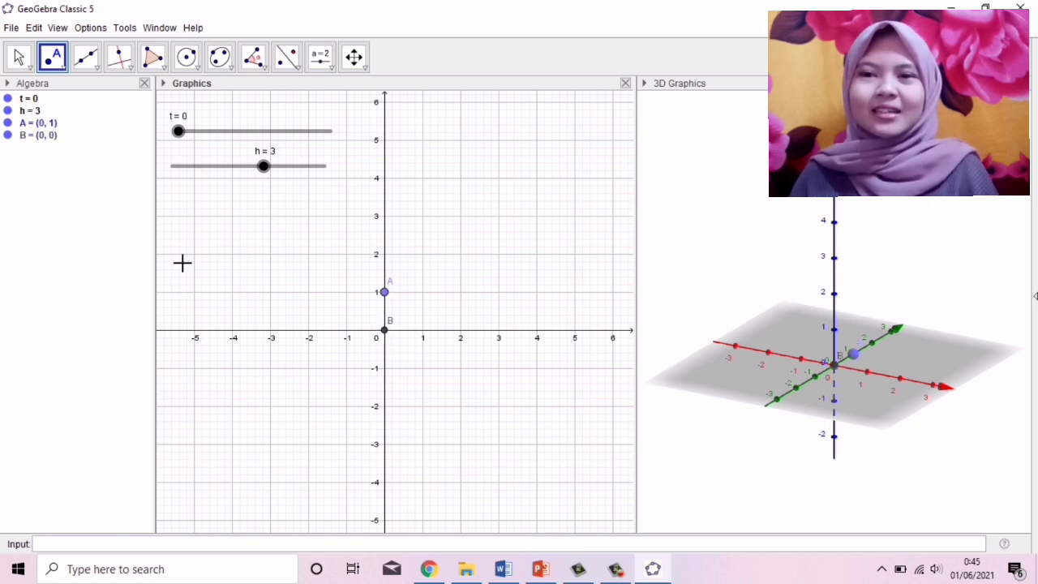
# Draw a circle centred on point A that passes through a new point at (0, 2)
pyautogui.click(195, 68)
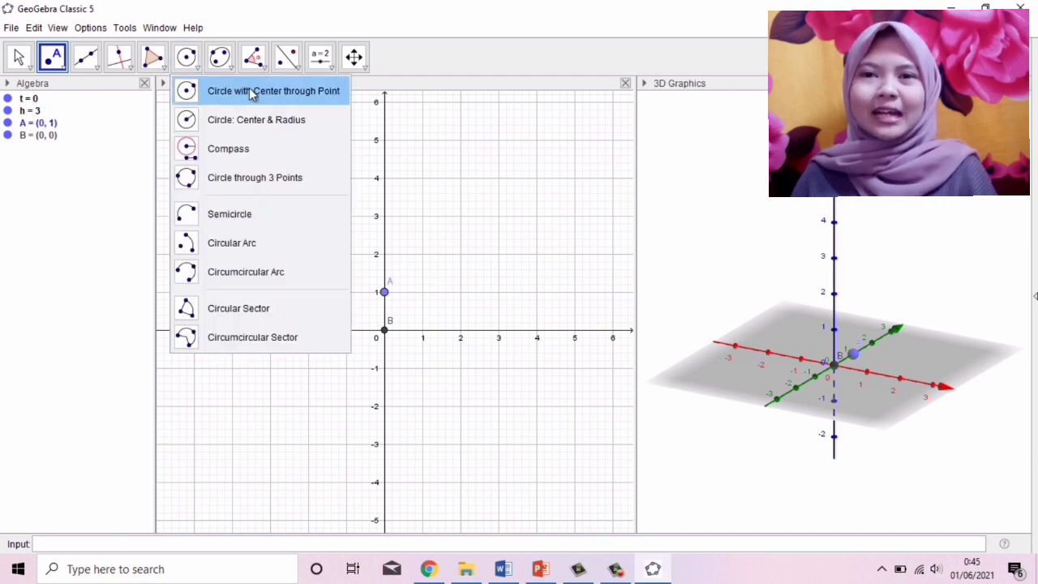
pyautogui.click(277, 93)
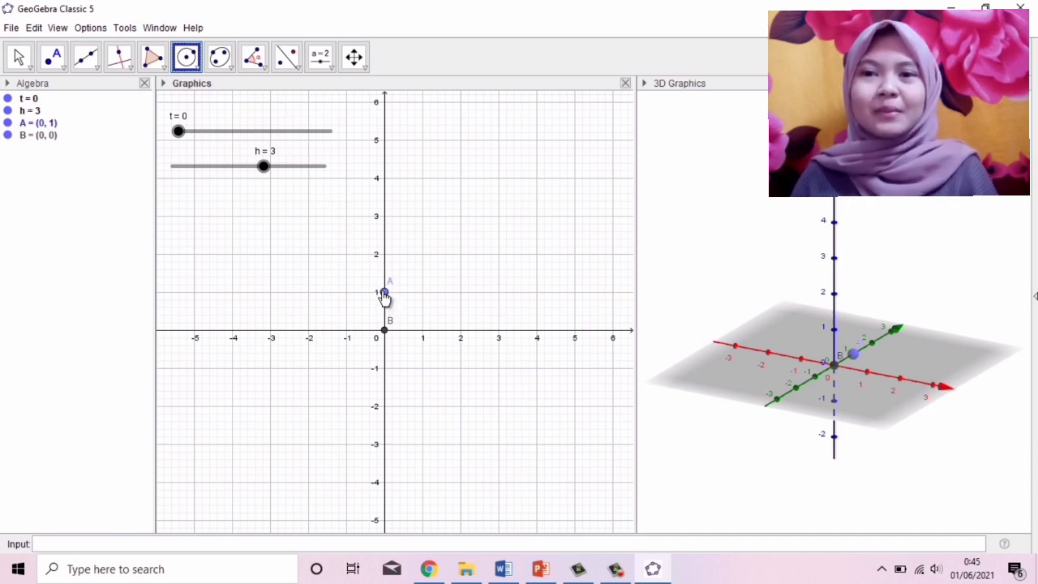
pyautogui.click(385, 293)
pyautogui.click(385, 254)
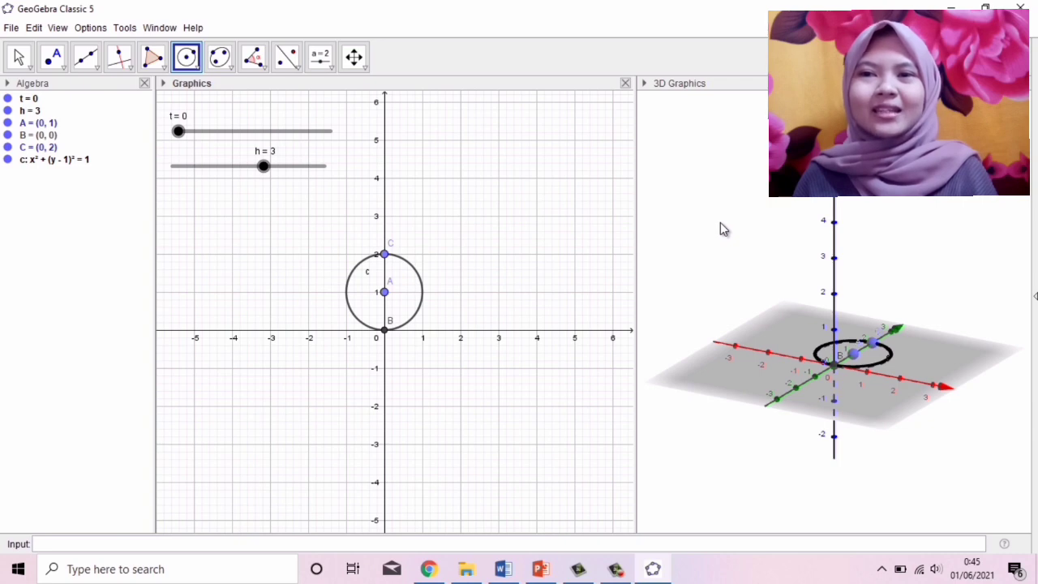
# Extrude the circle into a cylinder with altitude h in the 3D view
pyautogui.click(719, 182)
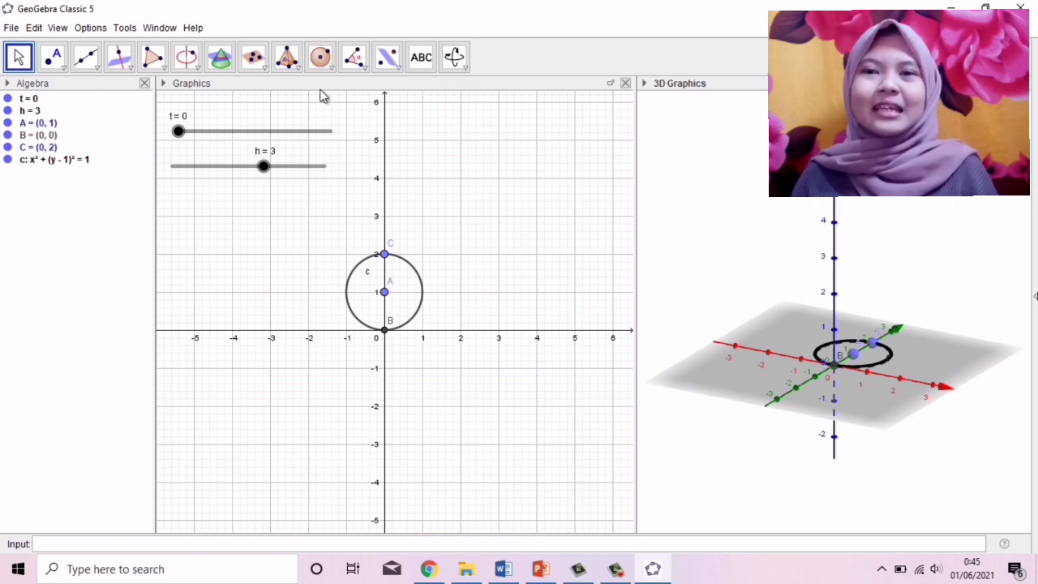
pyautogui.click(288, 57)
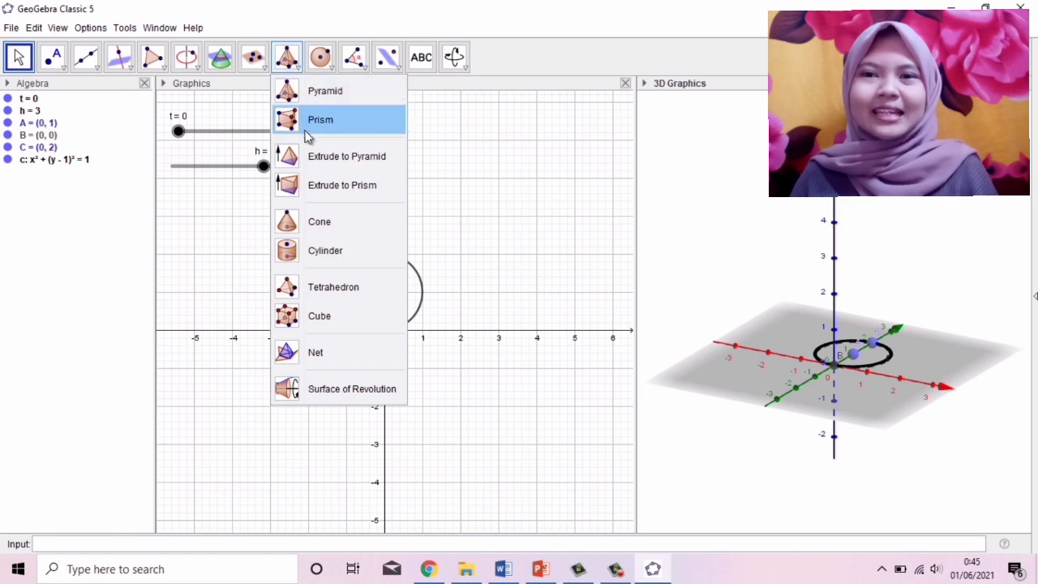
pyautogui.click(323, 188)
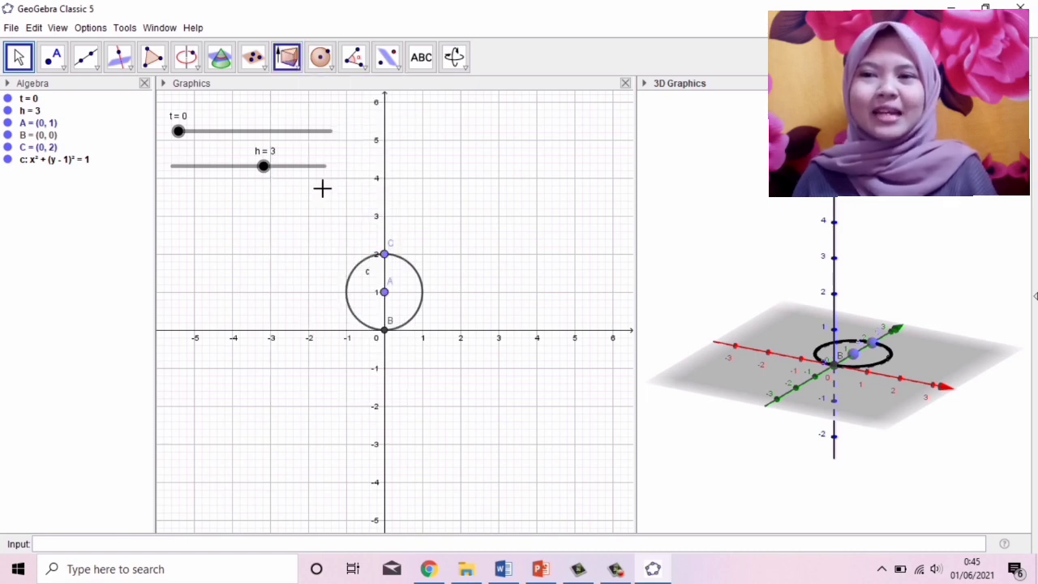
pyautogui.click(821, 357)
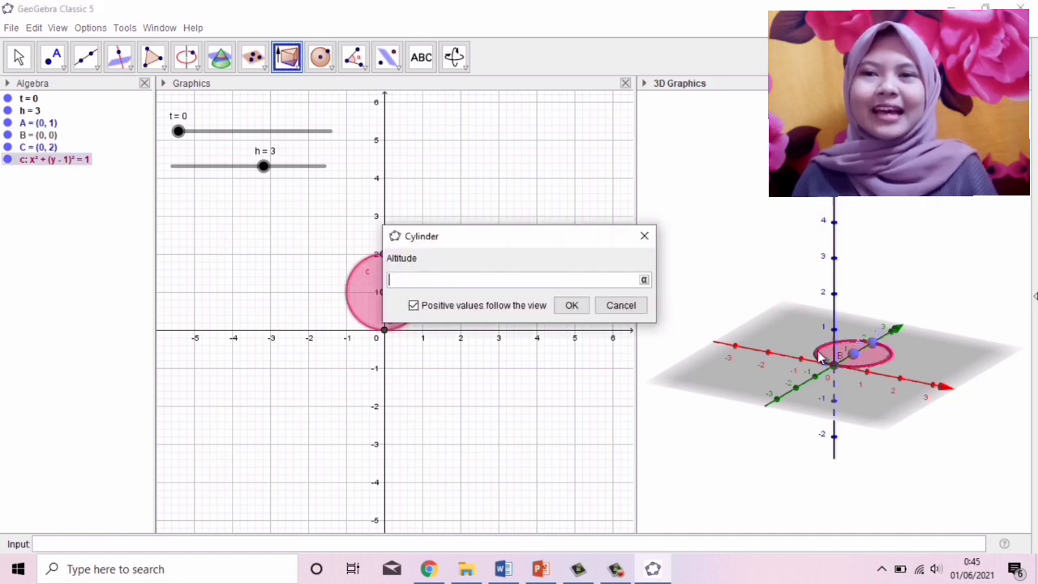
pyautogui.write('h')
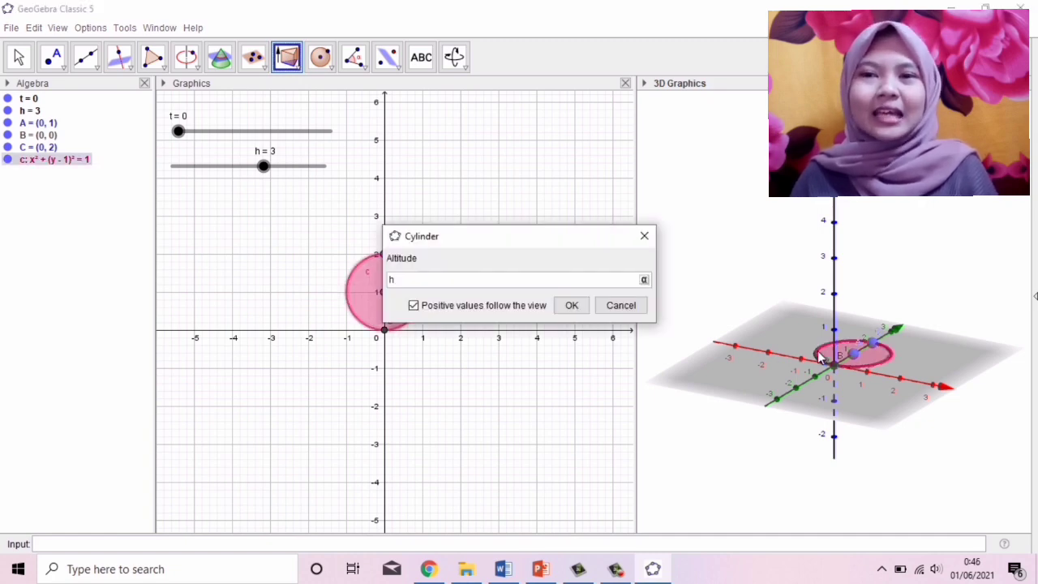
pyautogui.click(572, 305)
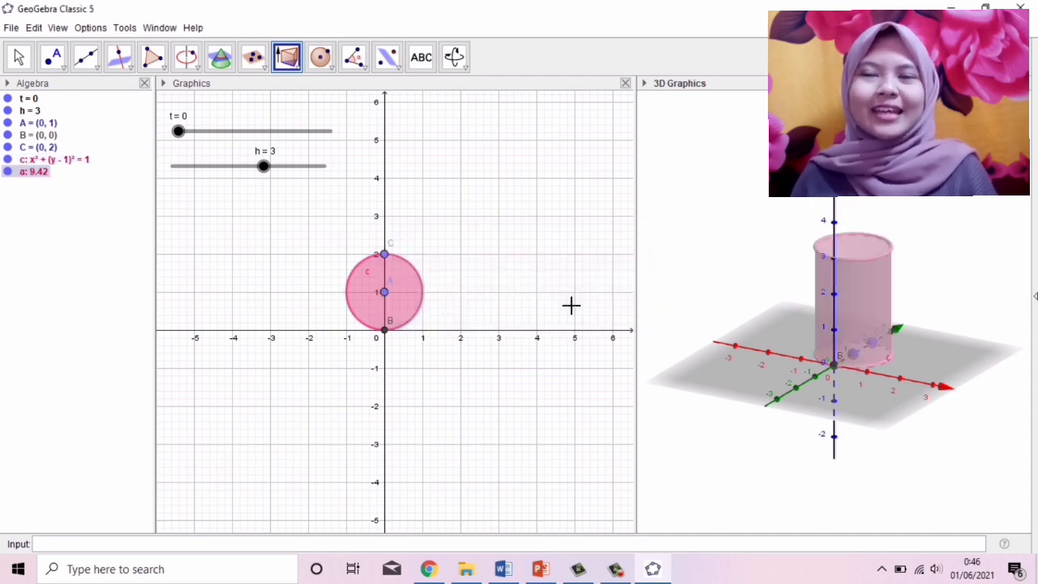
# Define the angle variable θ=(1-t)*π
pyautogui.click(453, 57)
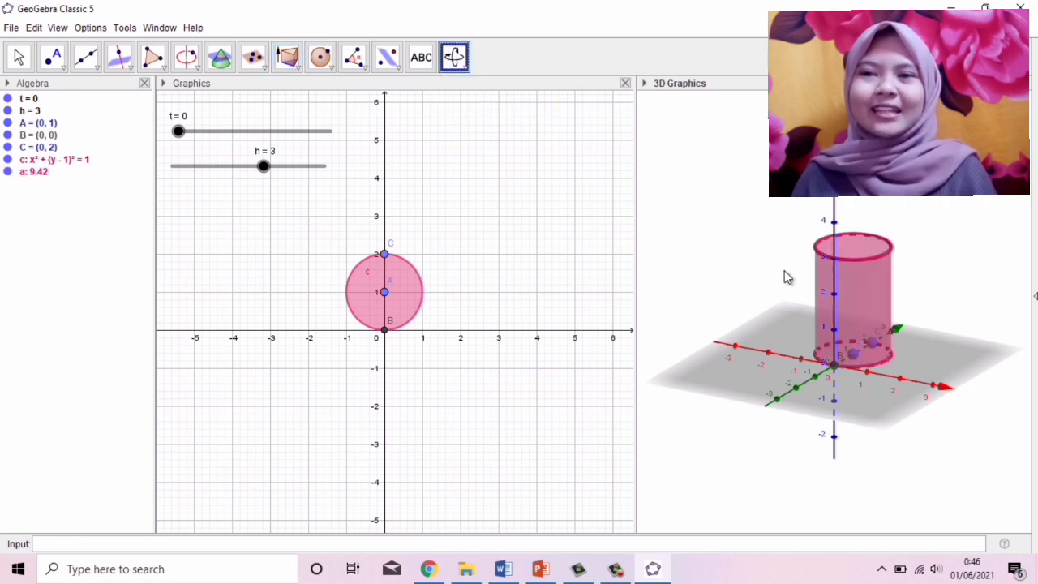
pyautogui.moveTo(799, 350); pyautogui.dragTo(839, 367)
pyautogui.click(433, 544)
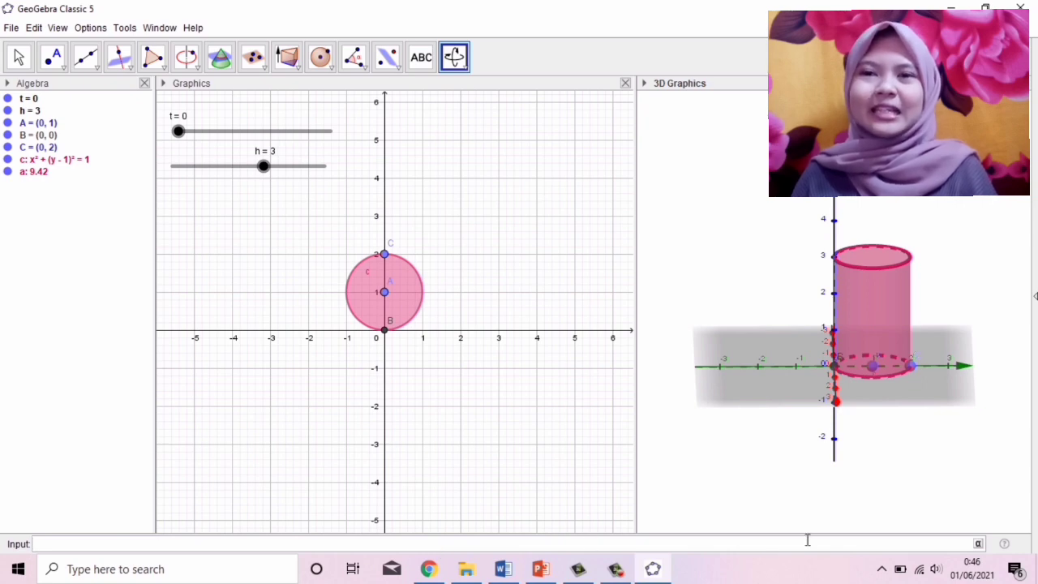
pyautogui.click(978, 544)
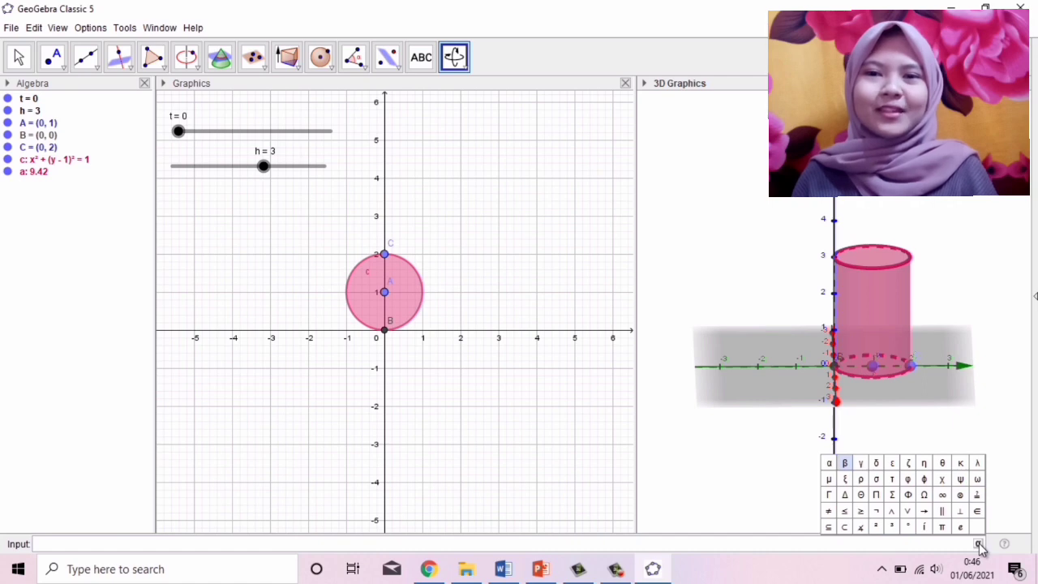
pyautogui.click(943, 464)
pyautogui.write('=')
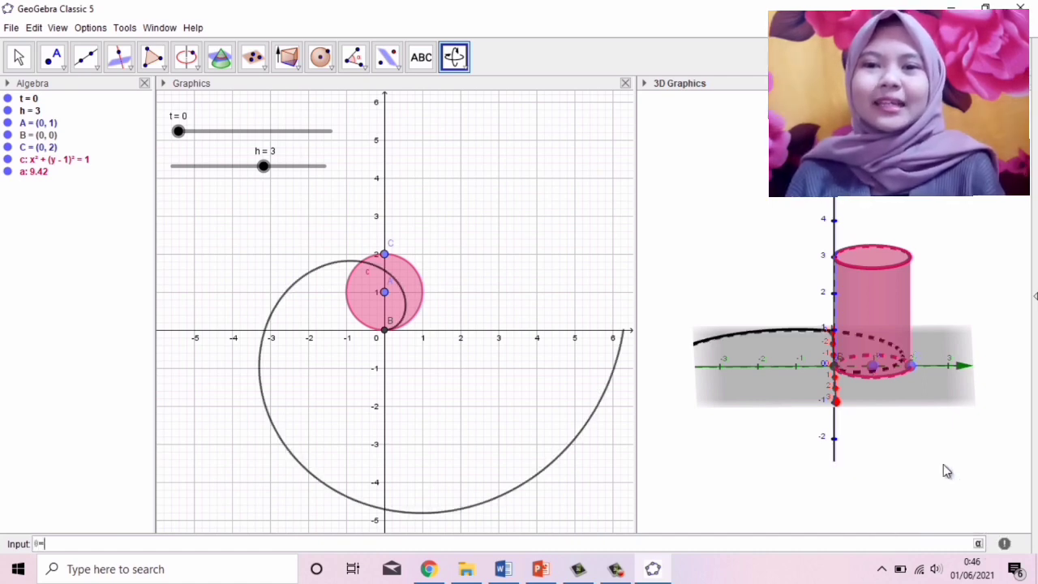
pyautogui.write('(1-t)')
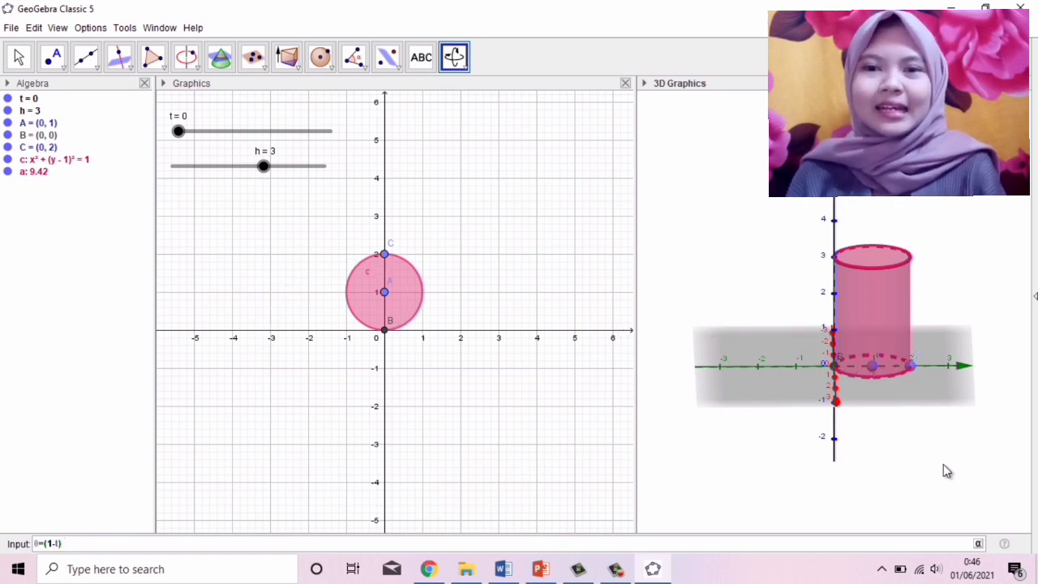
pyautogui.write('*')
pyautogui.click(979, 545)
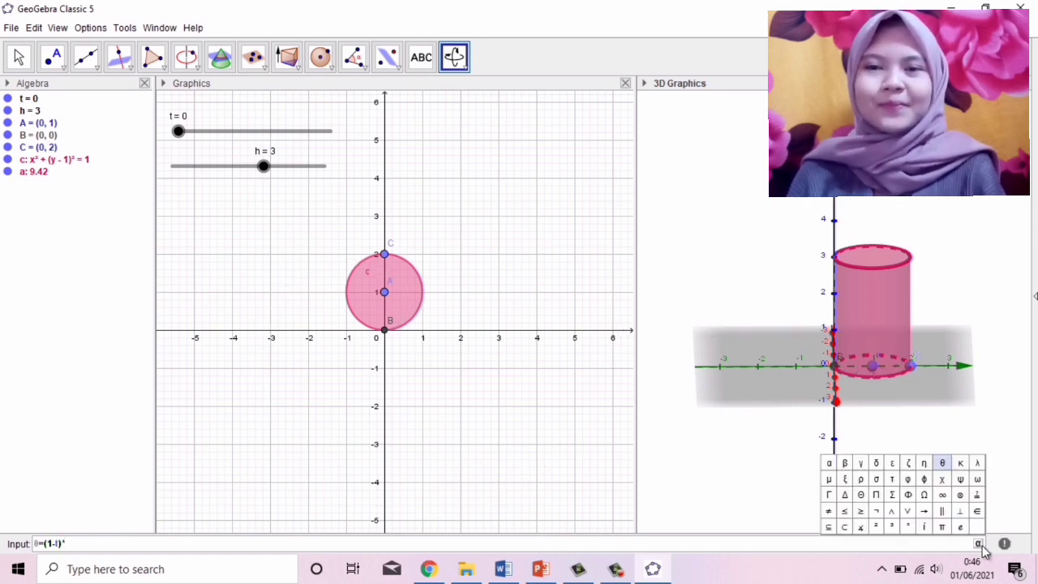
pyautogui.click(944, 529)
pyautogui.press('Return')
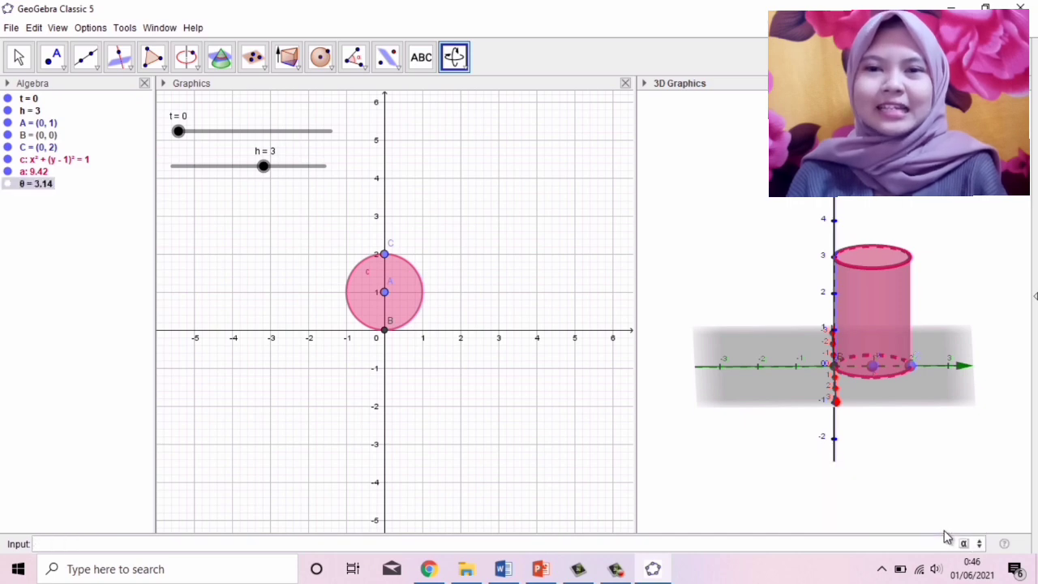
# Define the radius variable r=π/θ
pyautogui.write('r=')
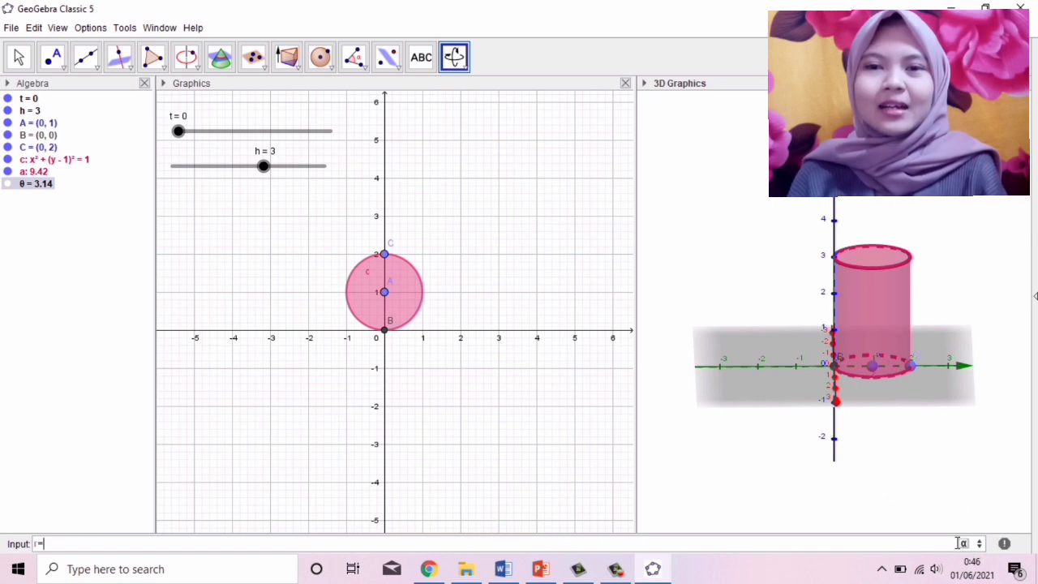
pyautogui.click(964, 546)
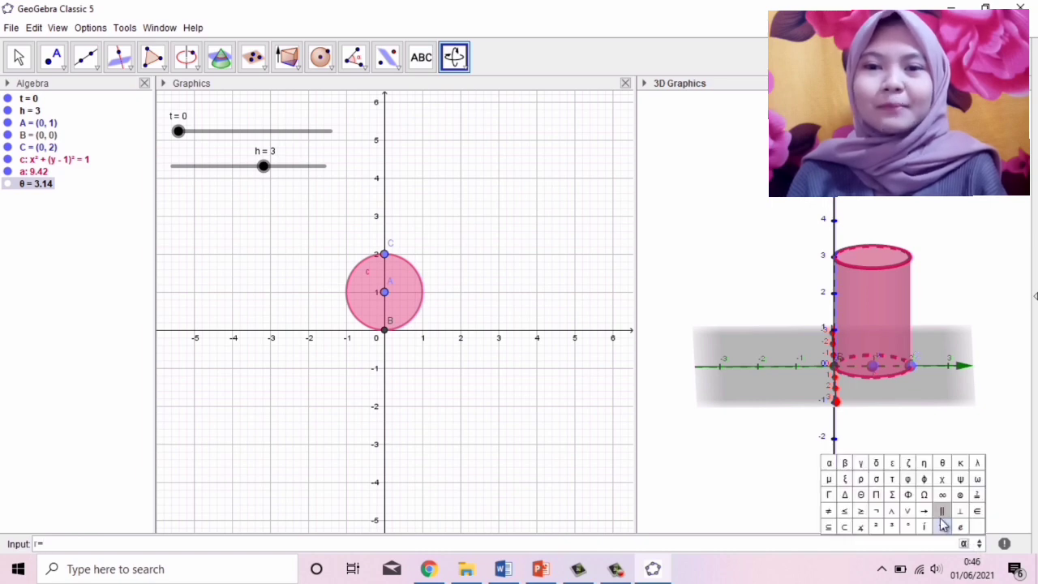
pyautogui.click(945, 529)
pyautogui.write('/')
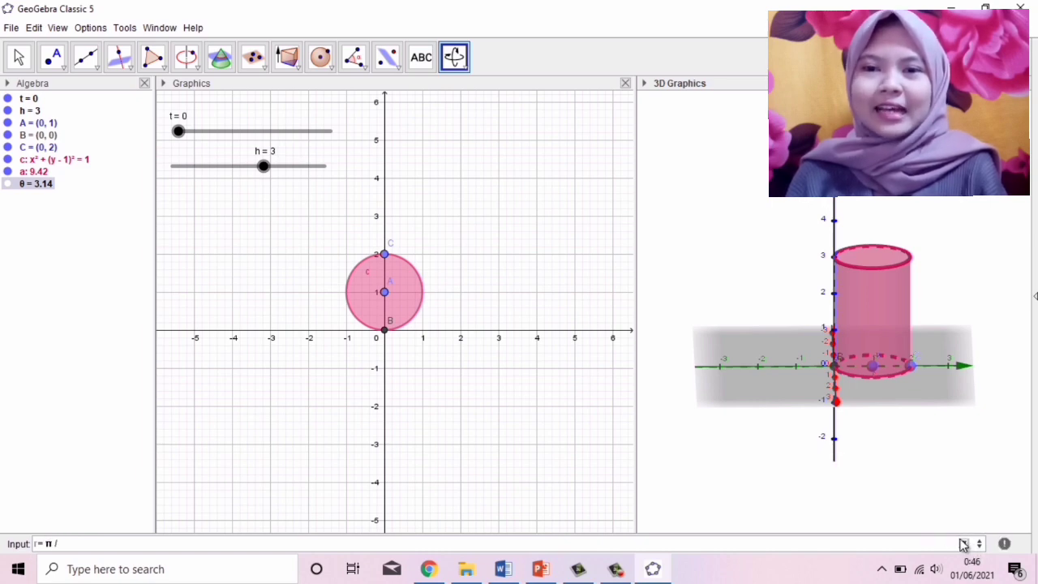
pyautogui.click(964, 545)
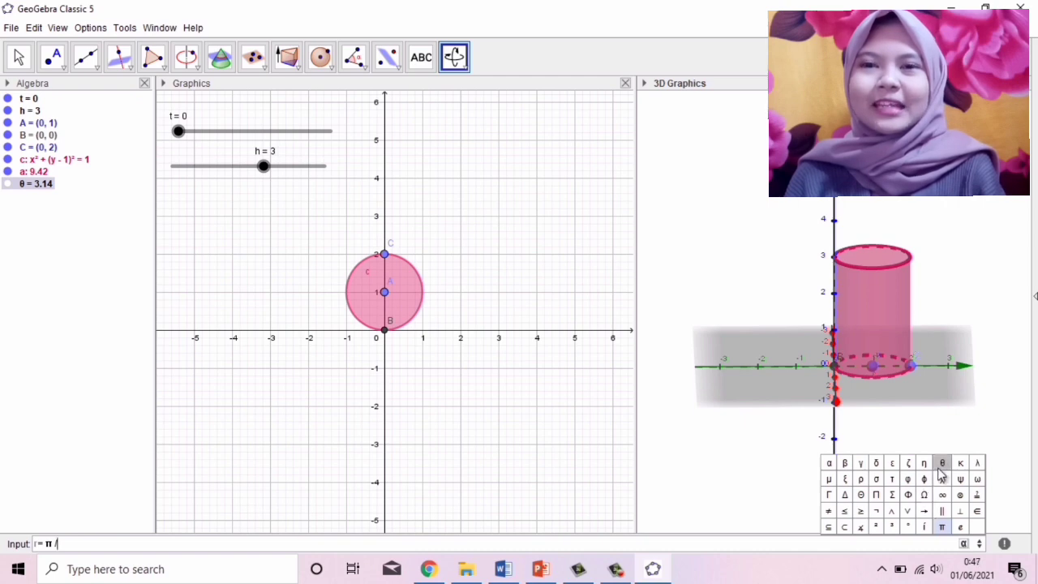
pyautogui.click(942, 527)
pyautogui.press('Return')
# Define the tilt angle variable β=π*t/2
pyautogui.click(964, 544)
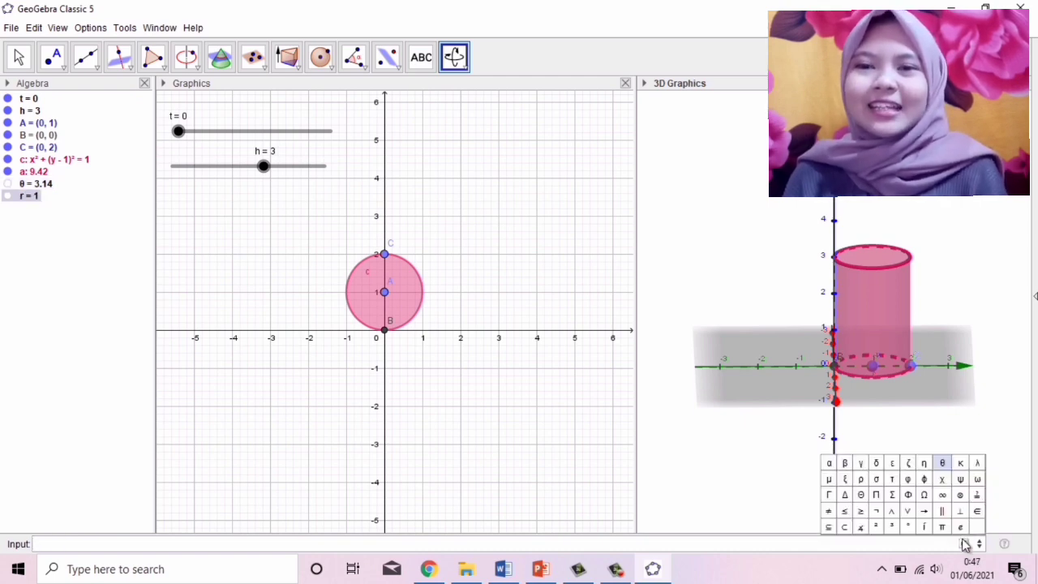
pyautogui.click(846, 463)
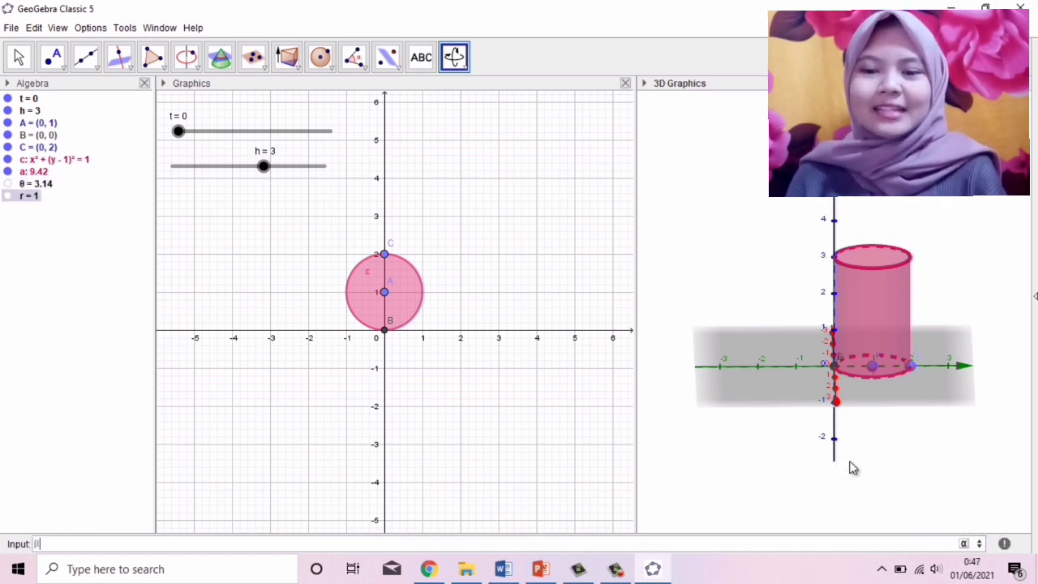
pyautogui.click(964, 544)
pyautogui.click(938, 528)
pyautogui.write('*t/')
pyautogui.press('Return')
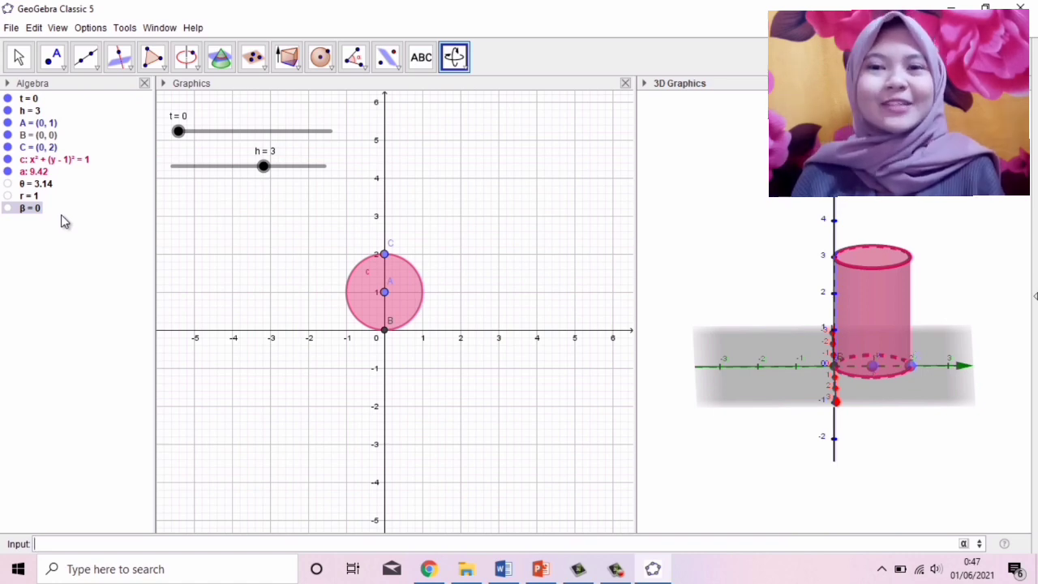
# Define M=If(t<1,surface(r*sin(u*θ),r(1-cos(u*θ))cos(β)-v*sin(β),v*cos(β)+r(1-cos(u*θ))sin(β),u,-1,1,v,0,h),surface(n*u,-v*sin(β),v*cos(β),u,-1,1,v,0,h))
pyautogui.write('M=If')
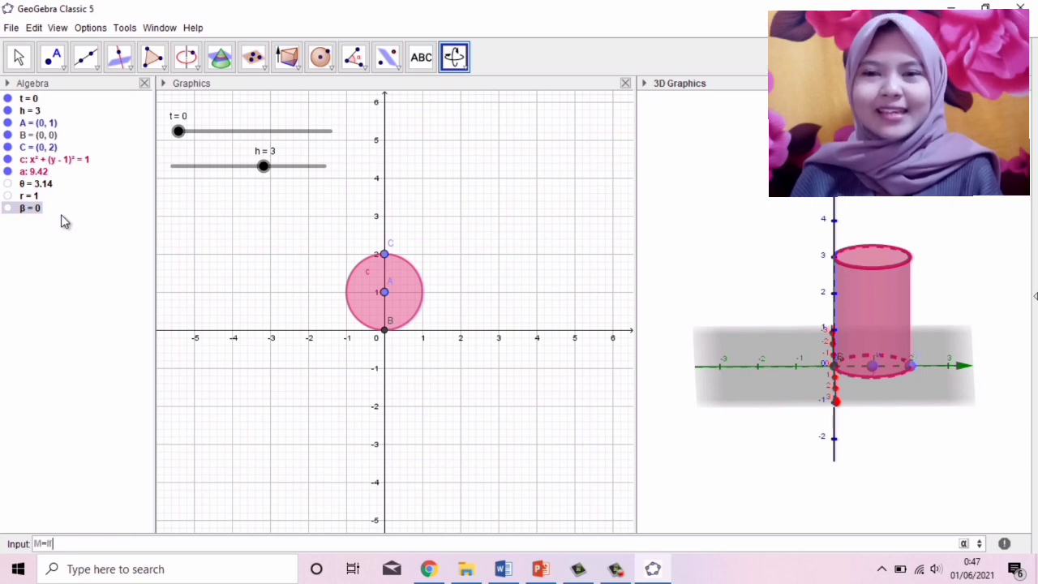
pyautogui.press('Escape')
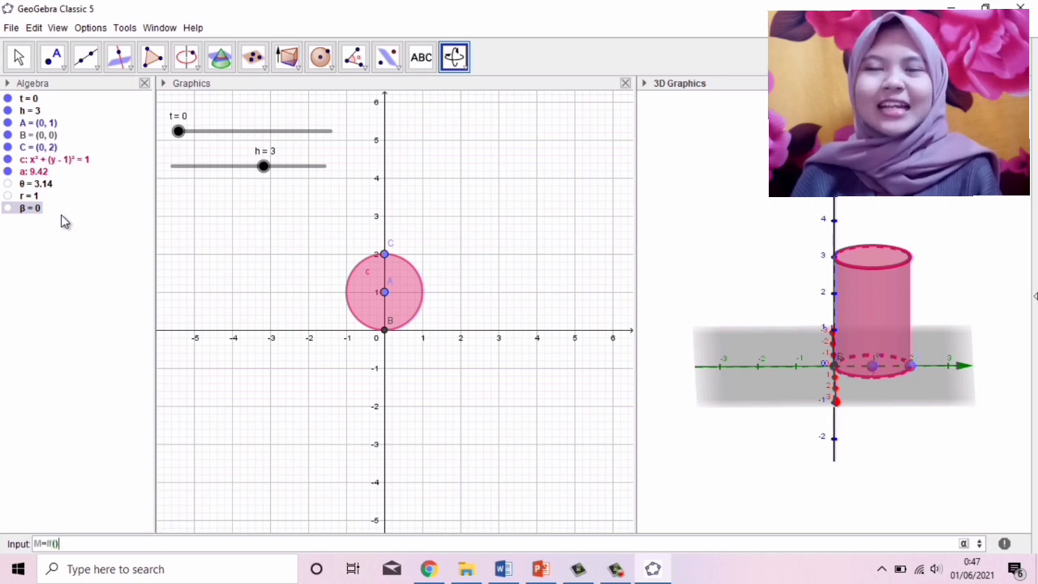
pyautogui.write('=If(t<1')
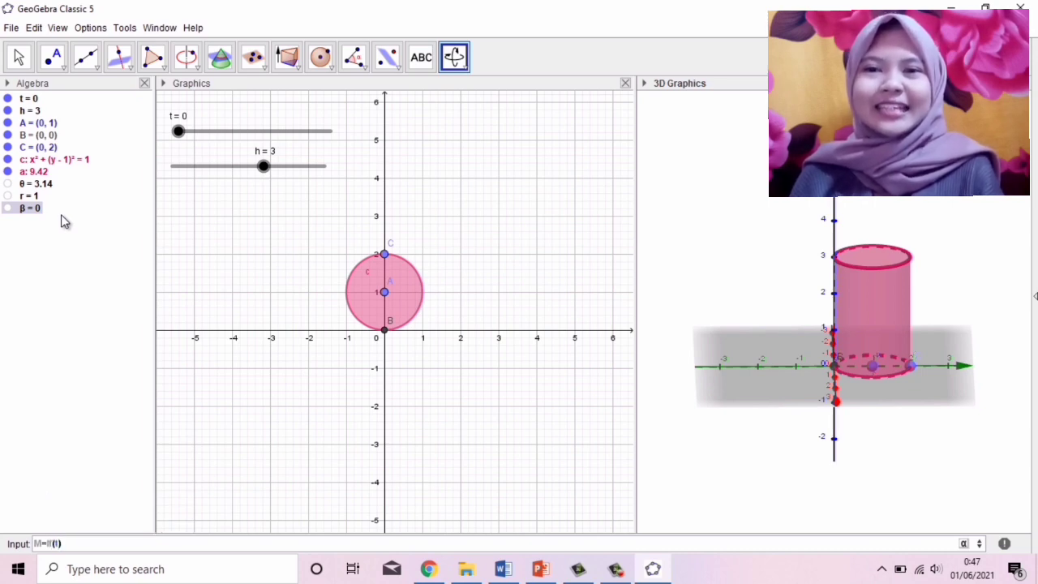
pyautogui.write(',surface')
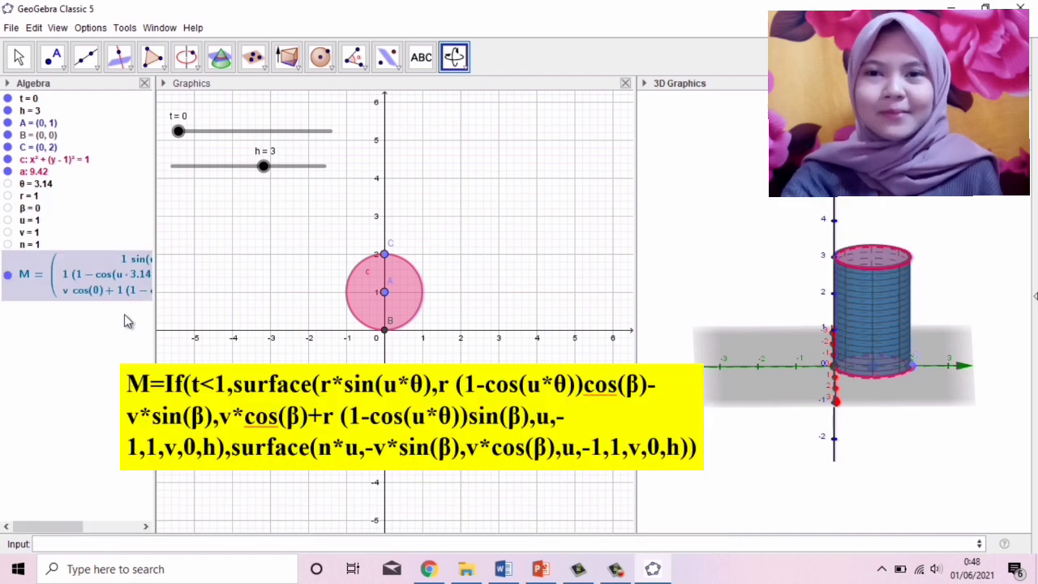
pyautogui.moveTo(153, 313); pyautogui.dragTo(275, 324)
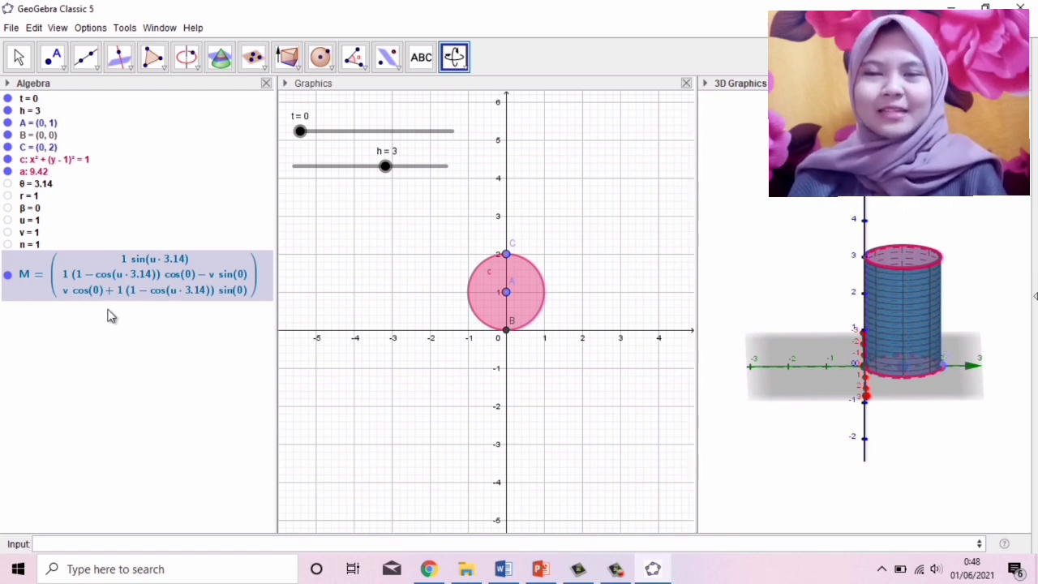
pyautogui.moveTo(258, 308); pyautogui.dragTo(160, 300)
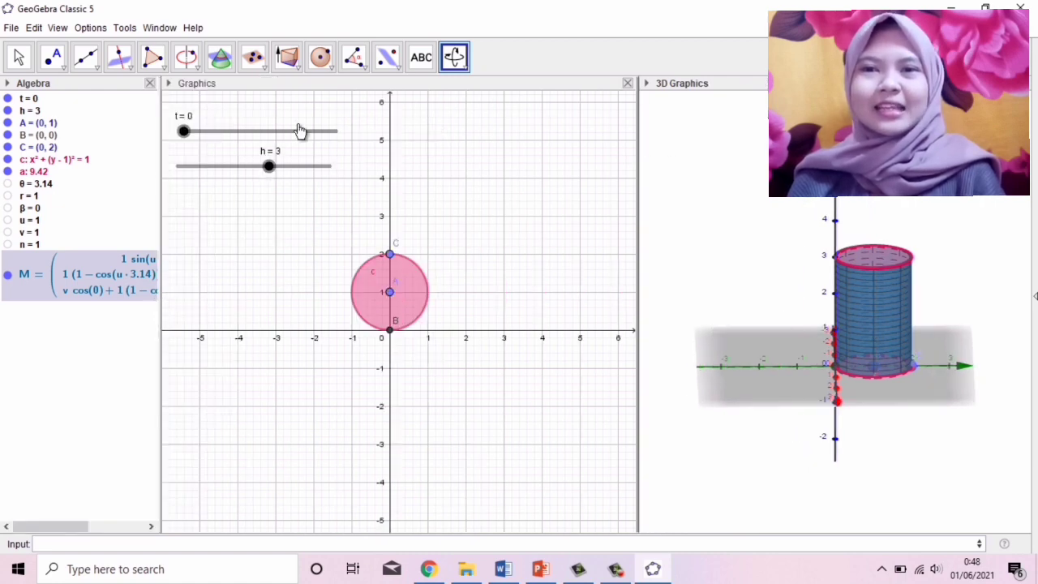
# Test how surface M unrolls by moving slider t to 1, trying slider h, and moving t back to 0
pyautogui.moveTo(185, 135); pyautogui.dragTo(345, 161)
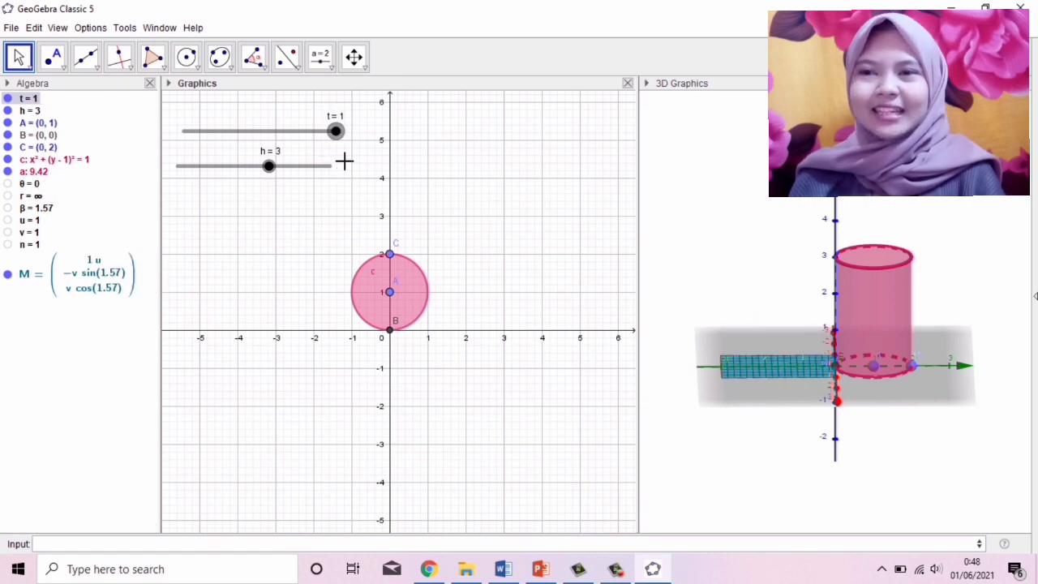
pyautogui.moveTo(925, 355); pyautogui.dragTo(796, 398)
pyautogui.moveTo(922, 368); pyautogui.dragTo(880, 323)
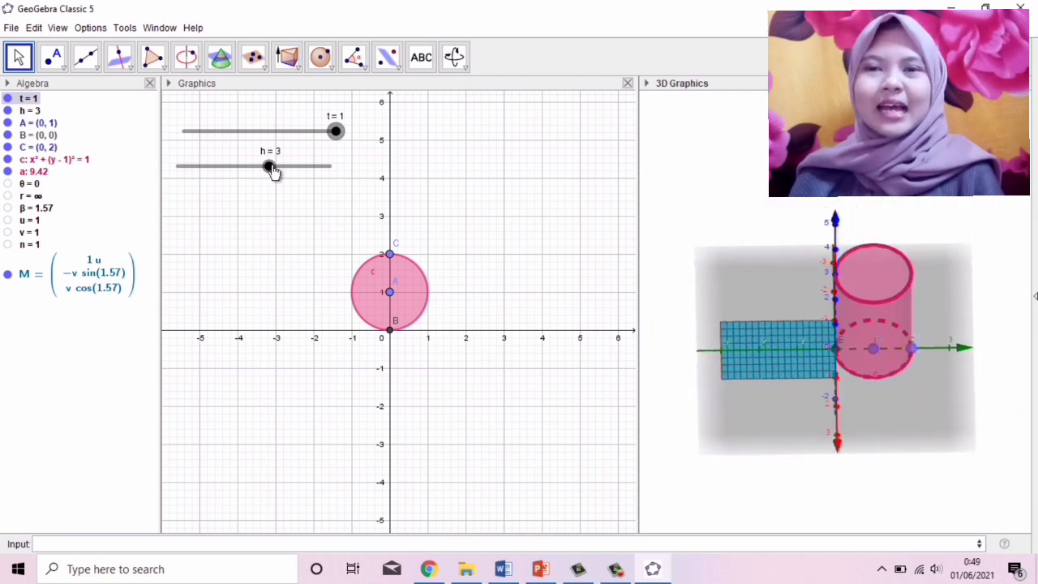
pyautogui.moveTo(271, 168); pyautogui.dragTo(271, 192)
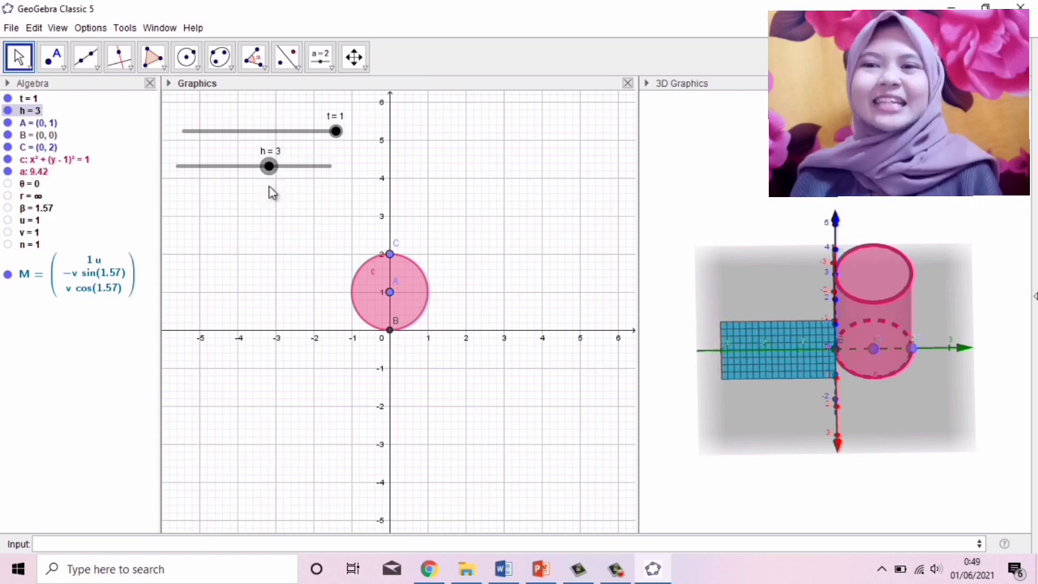
pyautogui.moveTo(339, 135); pyautogui.dragTo(170, 154)
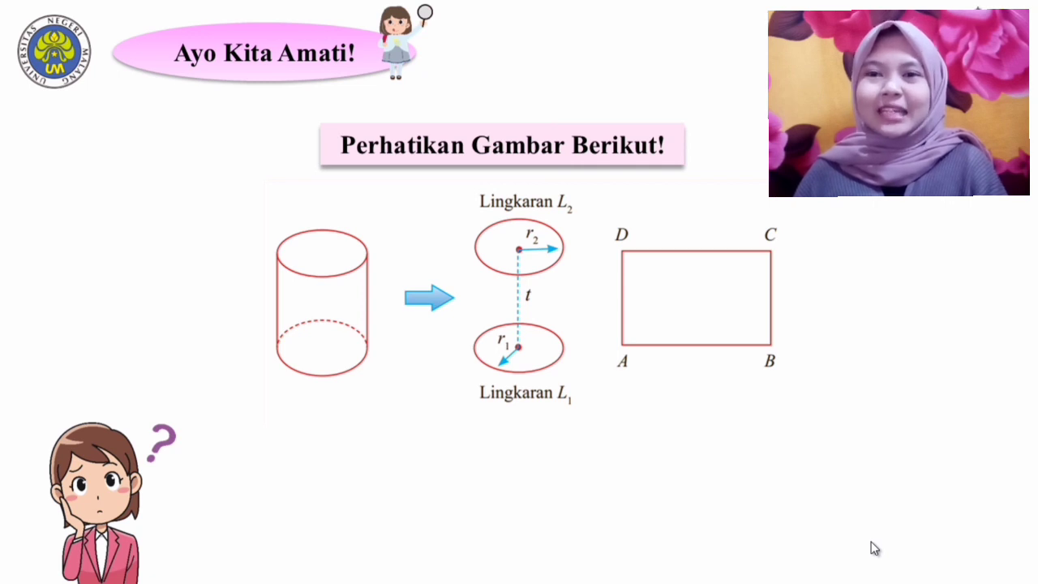
# Leave the PowerPoint slide show and switch to the LKPD worksheet in Word, zooming out to 130%
pyautogui.press('Escape')
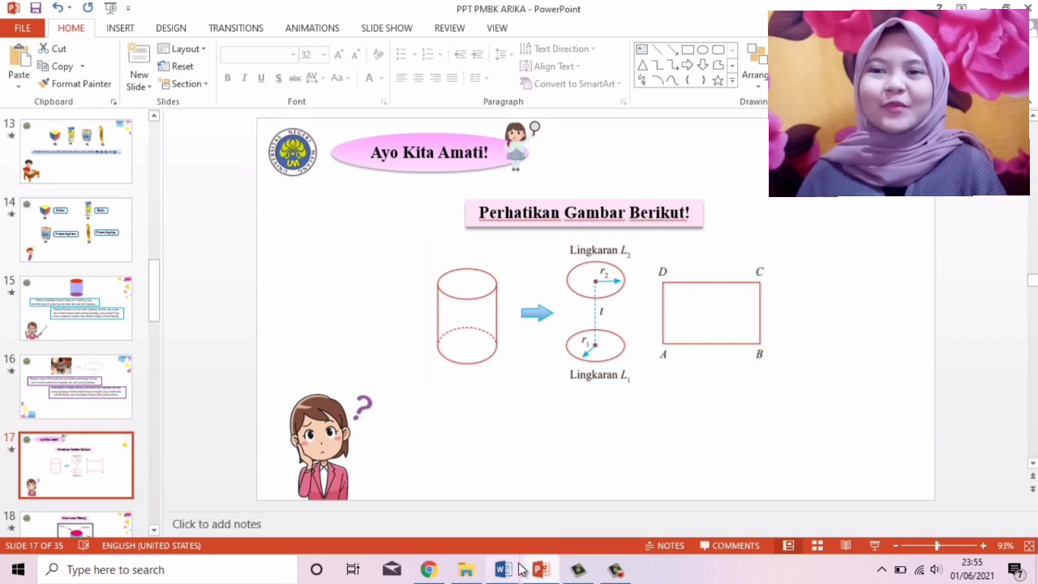
pyautogui.moveTo(506, 571)
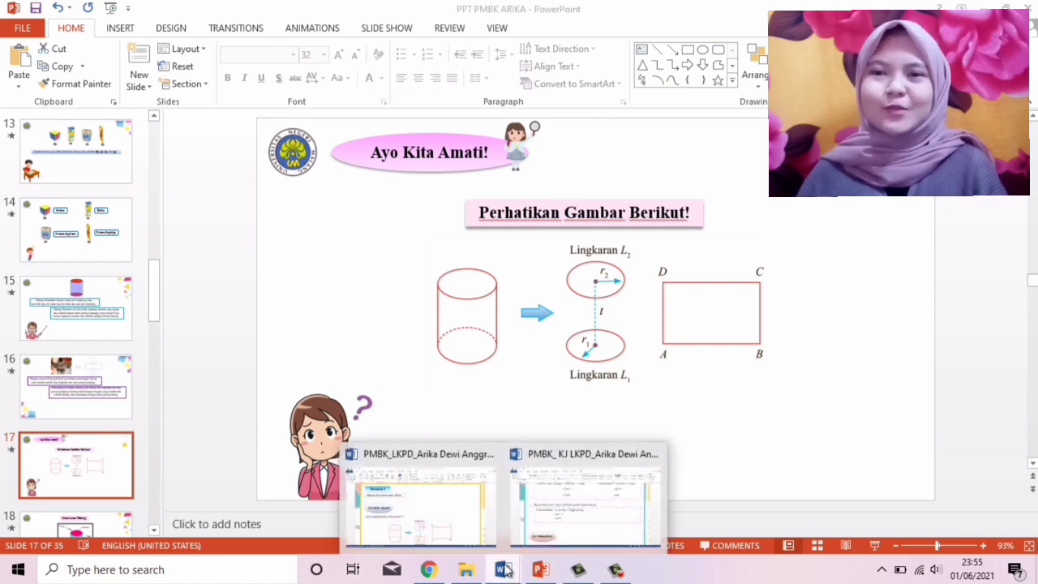
pyautogui.click(420, 514)
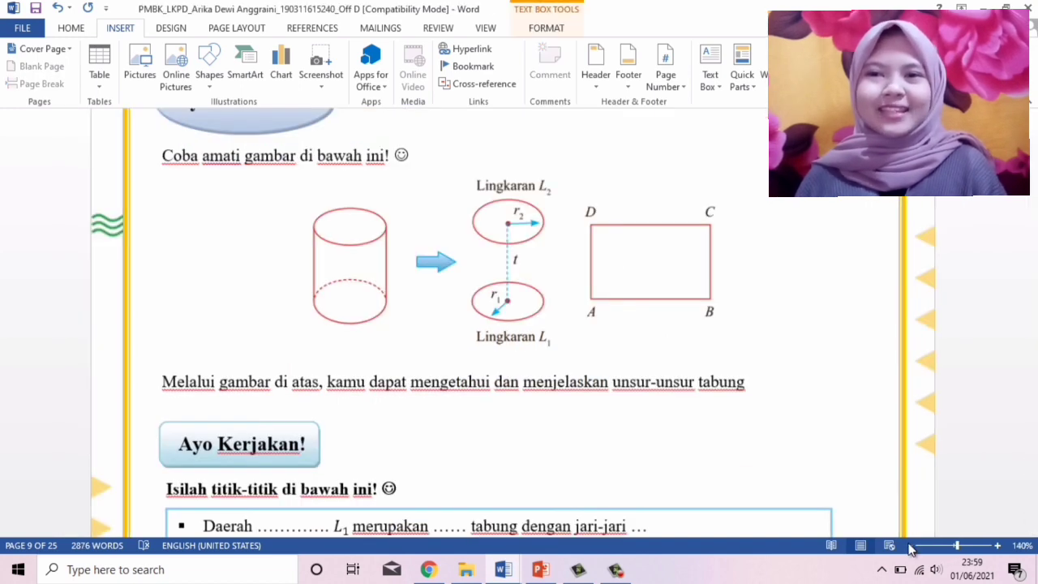
pyautogui.click(910, 545)
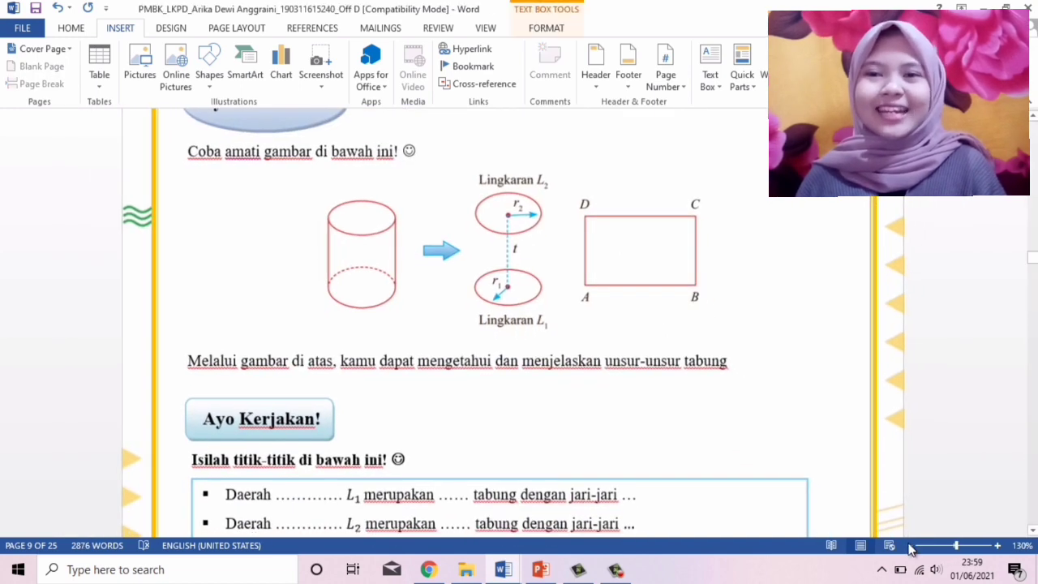
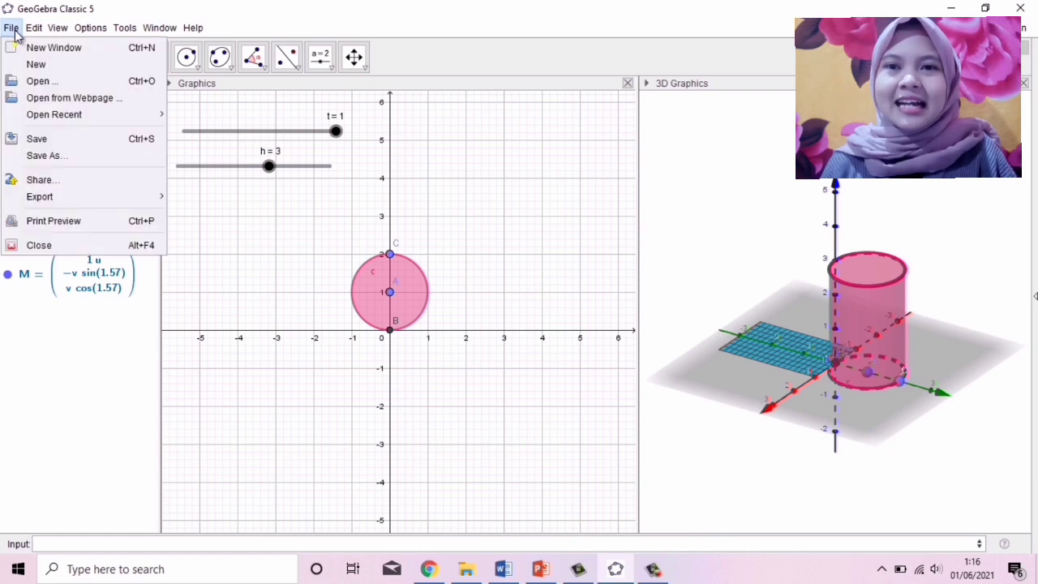
# Open a new GeoGebra window, maximize it and display the 3D Graphics view beside the Graphics view
pyautogui.click(18, 40)
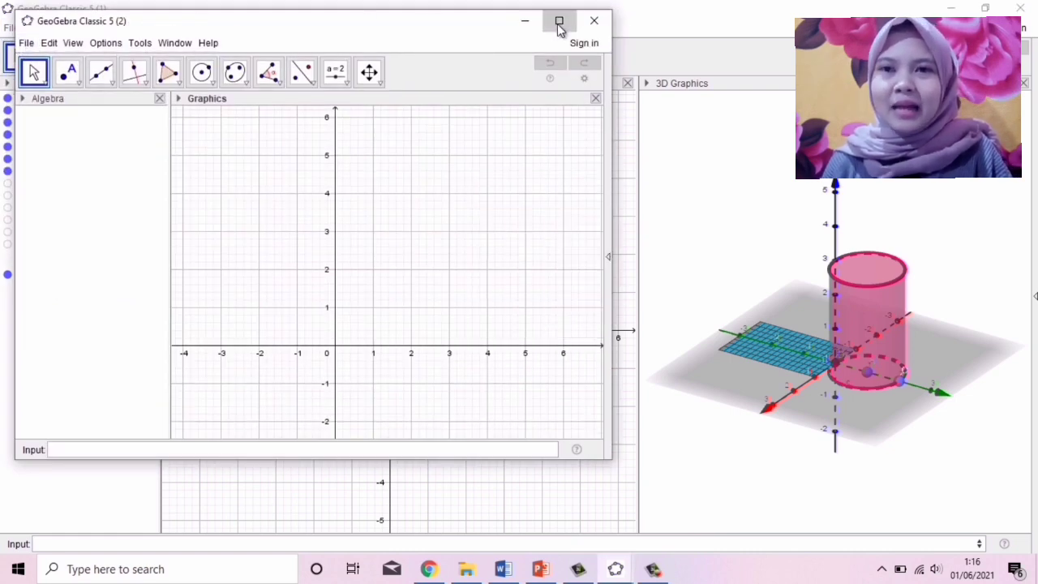
pyautogui.click(559, 21)
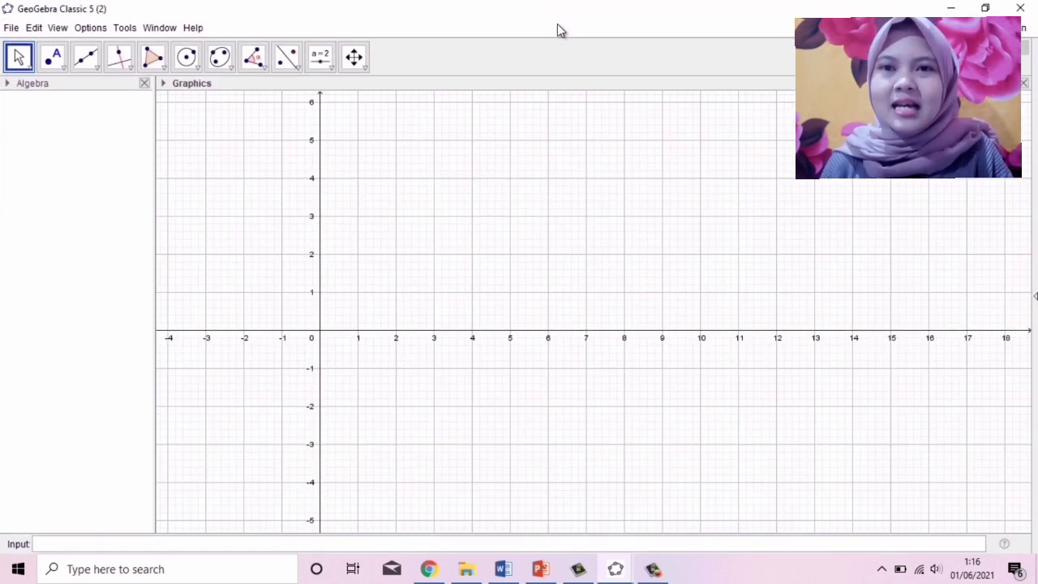
pyautogui.click(59, 29)
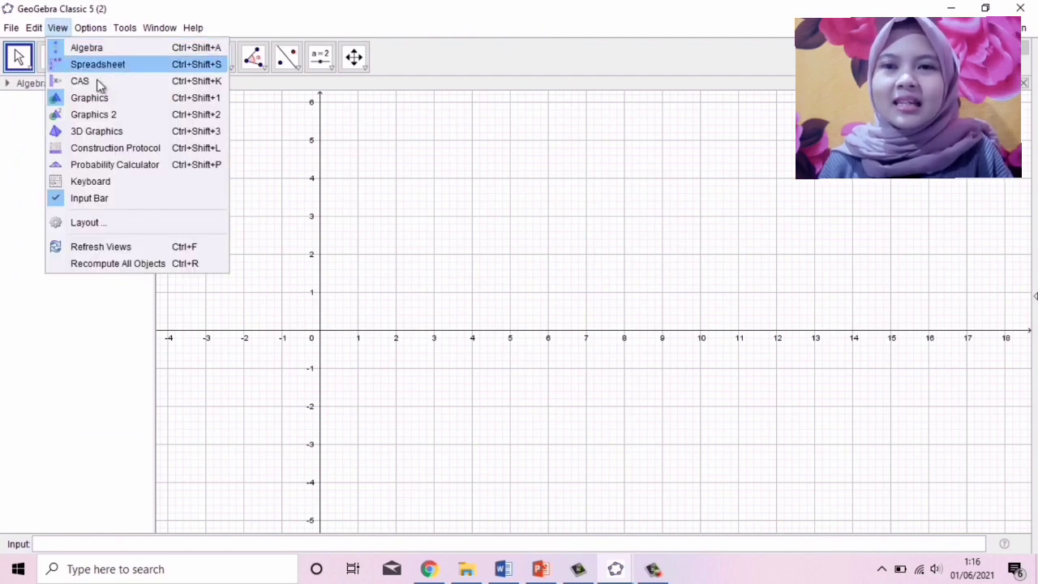
pyautogui.click(171, 135)
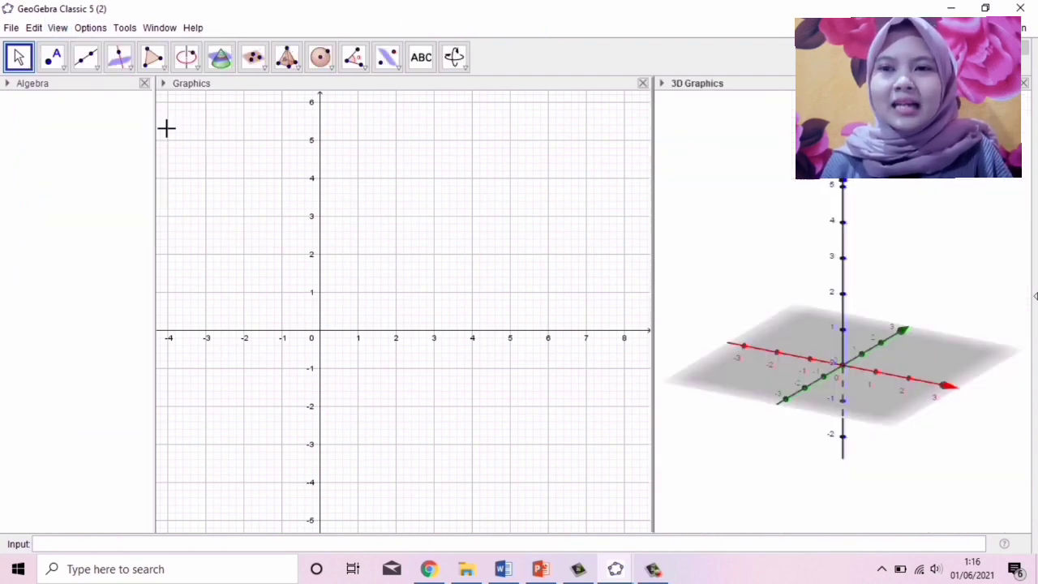
pyautogui.moveTo(653, 255); pyautogui.dragTo(650, 255)
pyautogui.moveTo(476, 239); pyautogui.dragTo(541, 200)
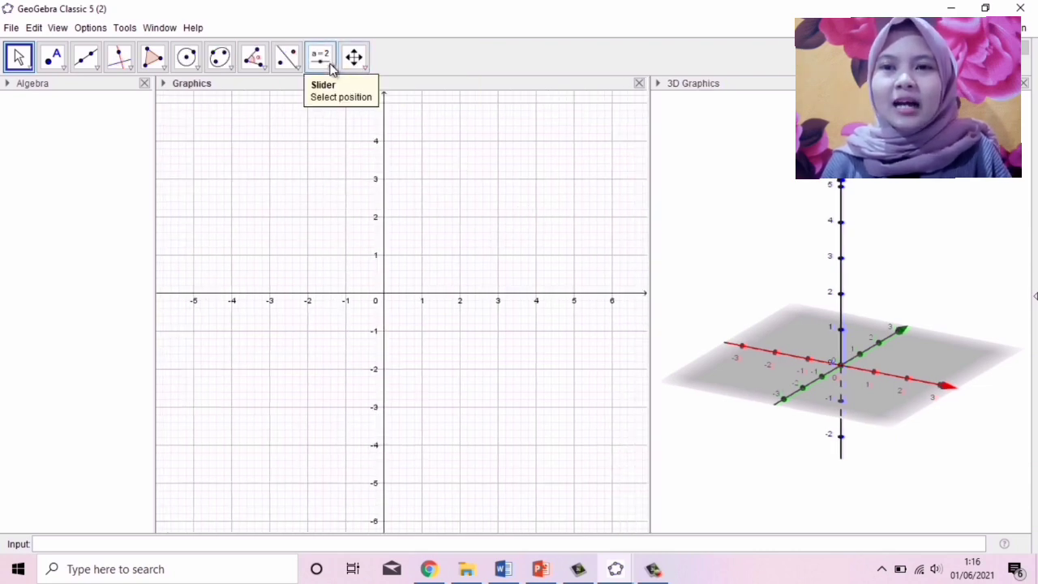
# Create a number slider r from 0 to 30 with increment 0.5, place it beside the upper y-axis's negative-x side, and set r to 10
pyautogui.click(320, 58)
pyautogui.click(348, 92)
pyautogui.click(418, 125)
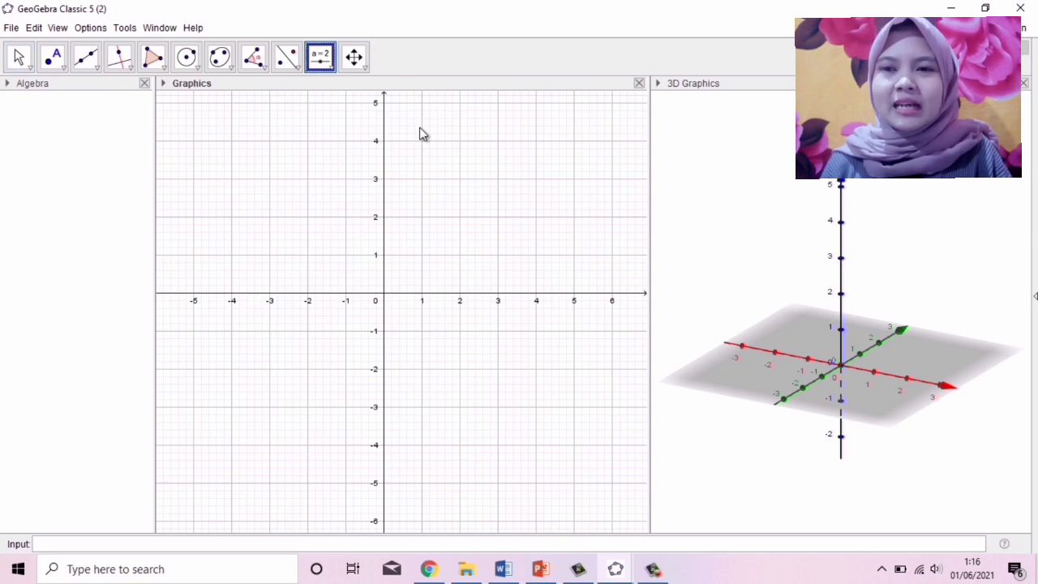
pyautogui.write('r')
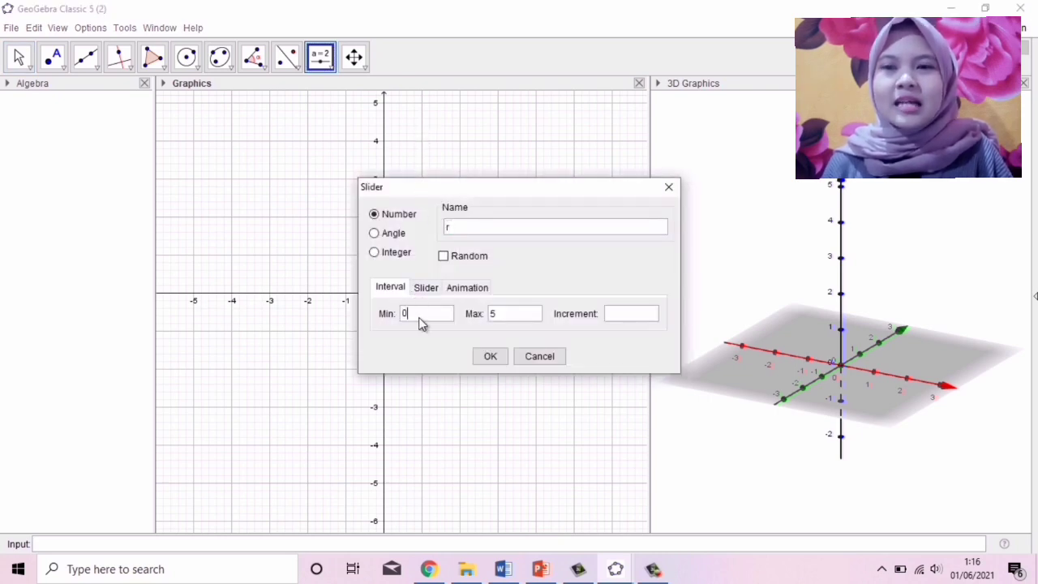
pyautogui.click(509, 314)
pyautogui.press('BackSpace')
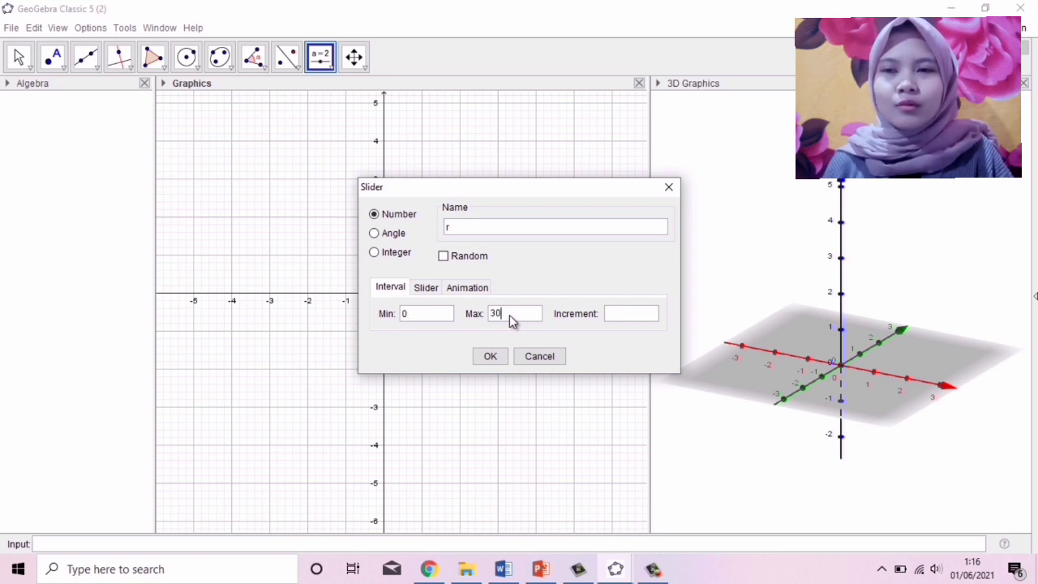
pyautogui.click(630, 320)
pyautogui.write('0.5')
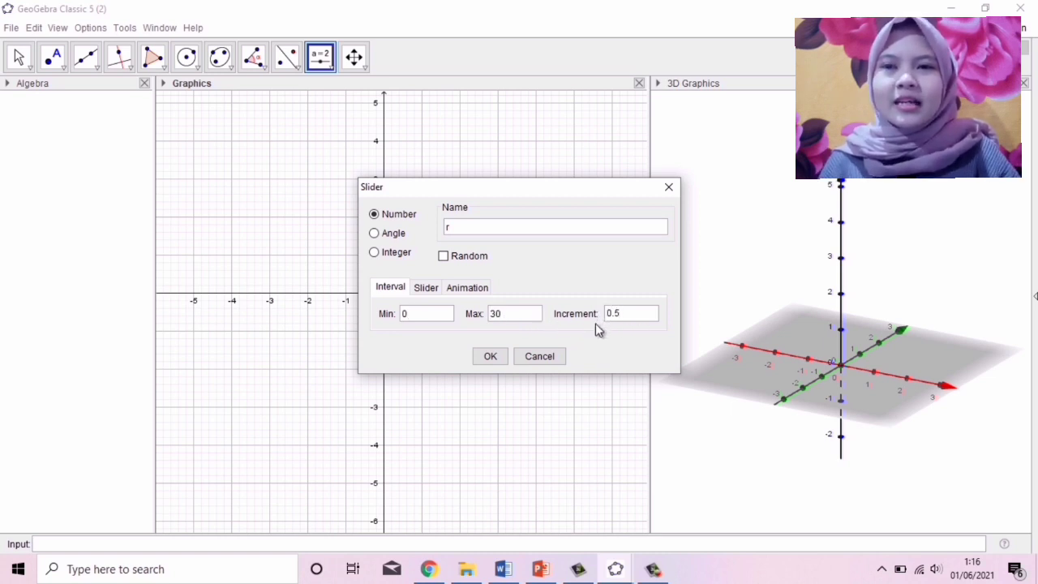
pyautogui.click(491, 360)
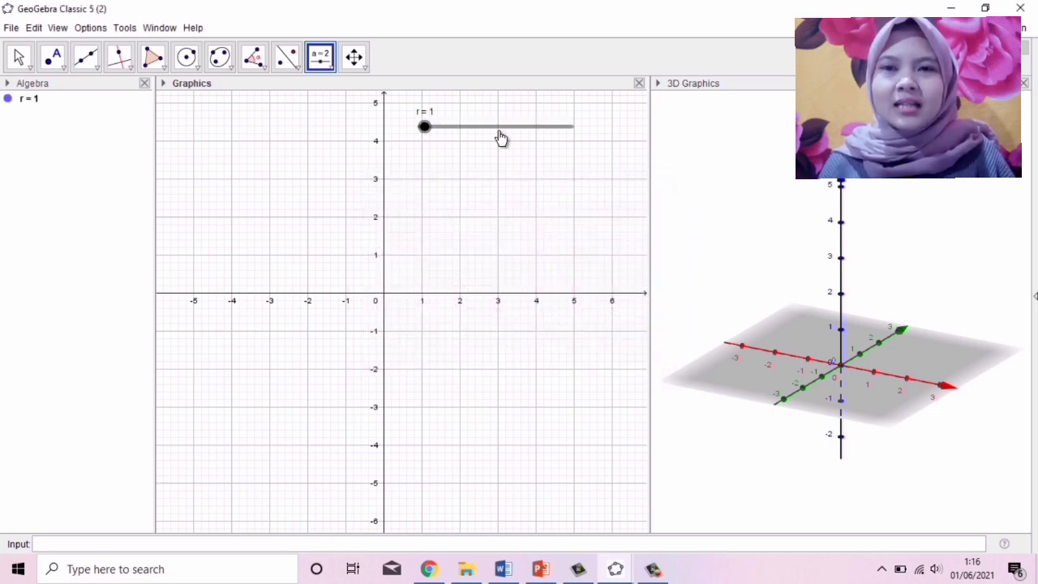
pyautogui.moveTo(501, 138); pyautogui.dragTo(262, 125)
pyautogui.moveTo(190, 127); pyautogui.dragTo(235, 127)
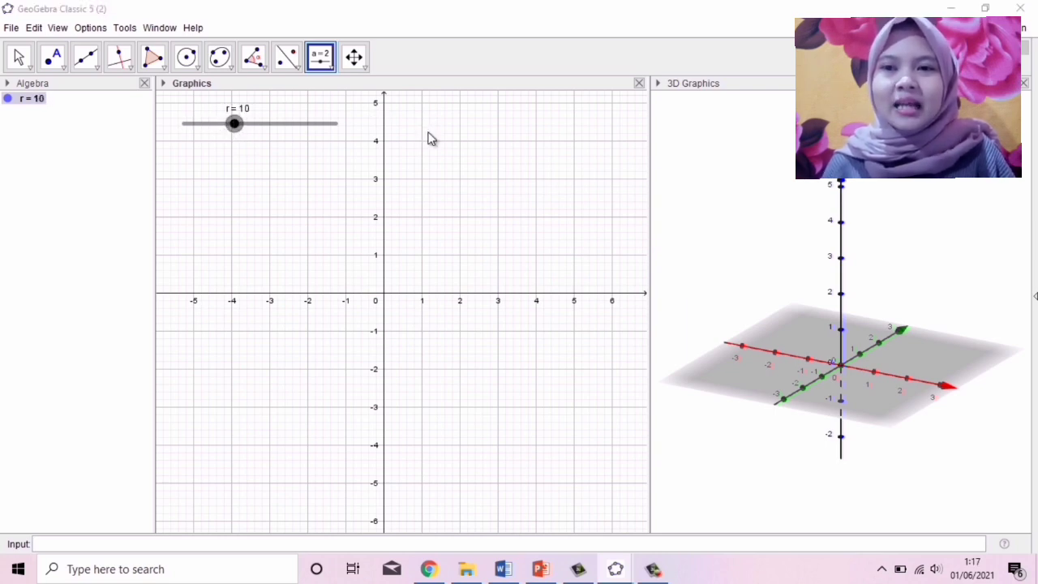
# Create a number slider t from 0 to 30 with increment 0.5, place it below slider r, and set t to 25
pyautogui.click(429, 138)
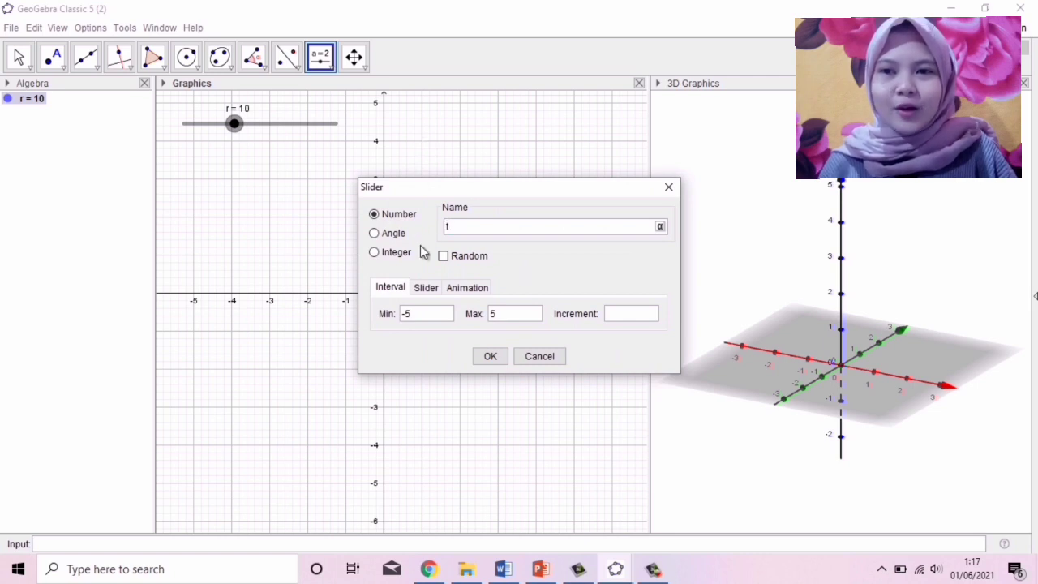
pyautogui.write('0')
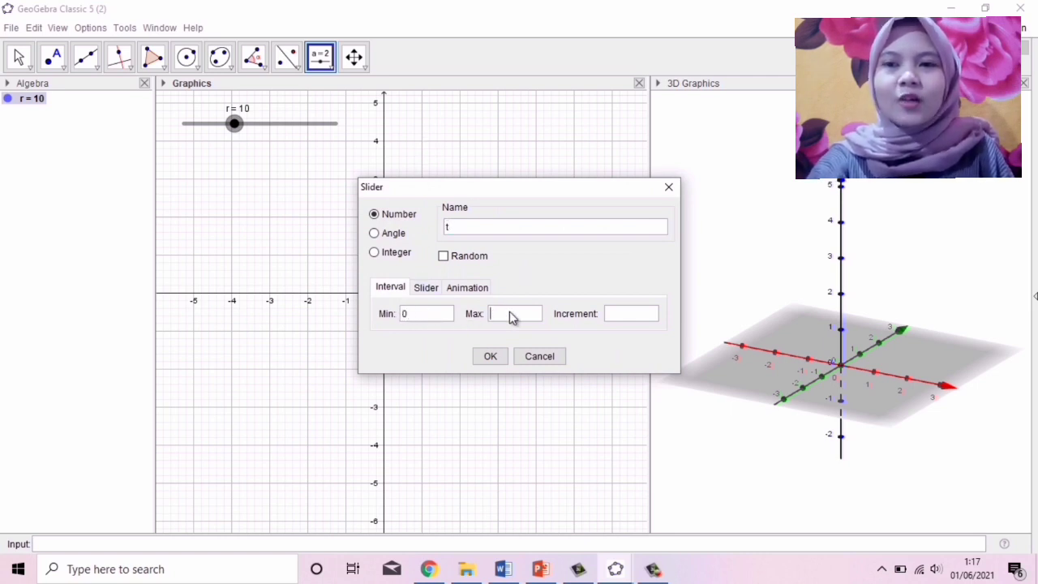
pyautogui.click(612, 314)
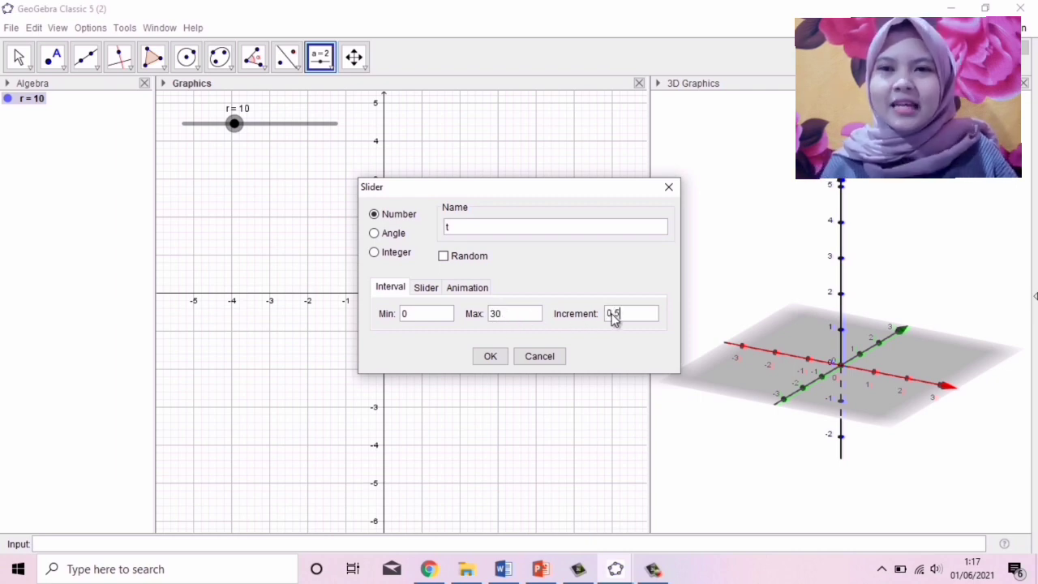
pyautogui.click(493, 358)
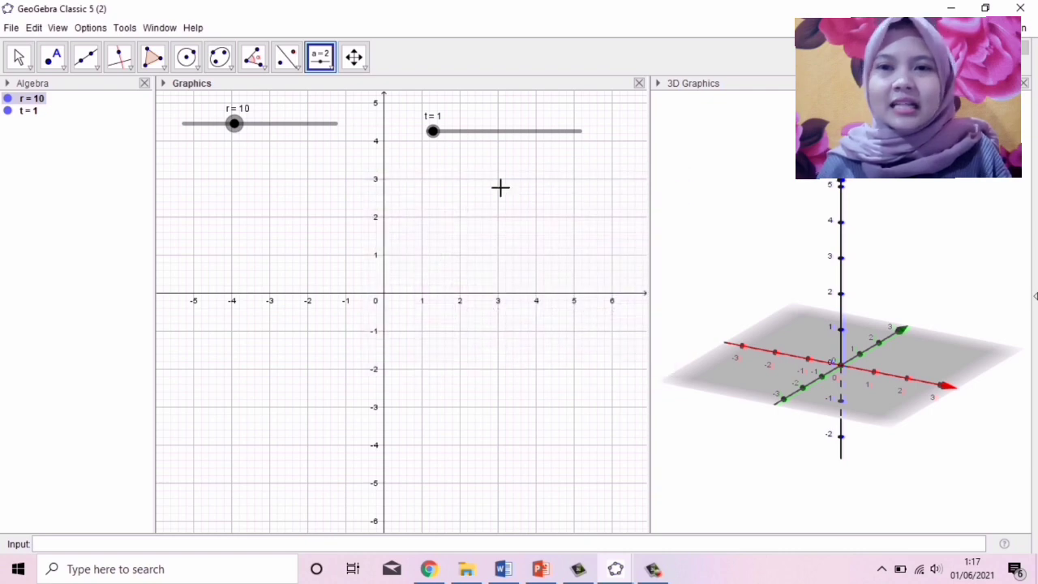
pyautogui.moveTo(494, 140); pyautogui.dragTo(317, 172)
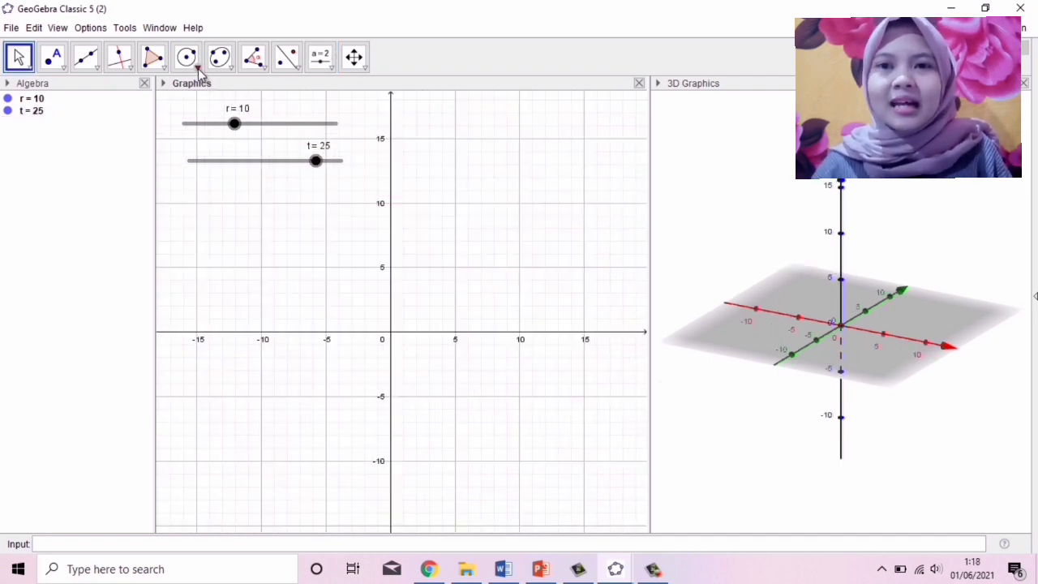
# Draw a circle centred at the origin with radius r in the Graphics view
pyautogui.click(200, 69)
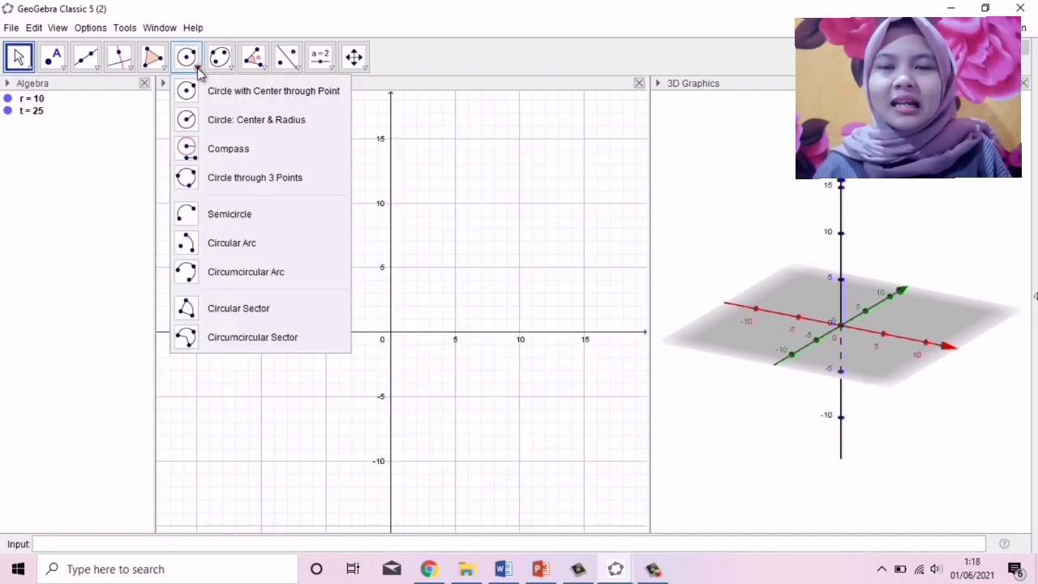
pyautogui.click(273, 122)
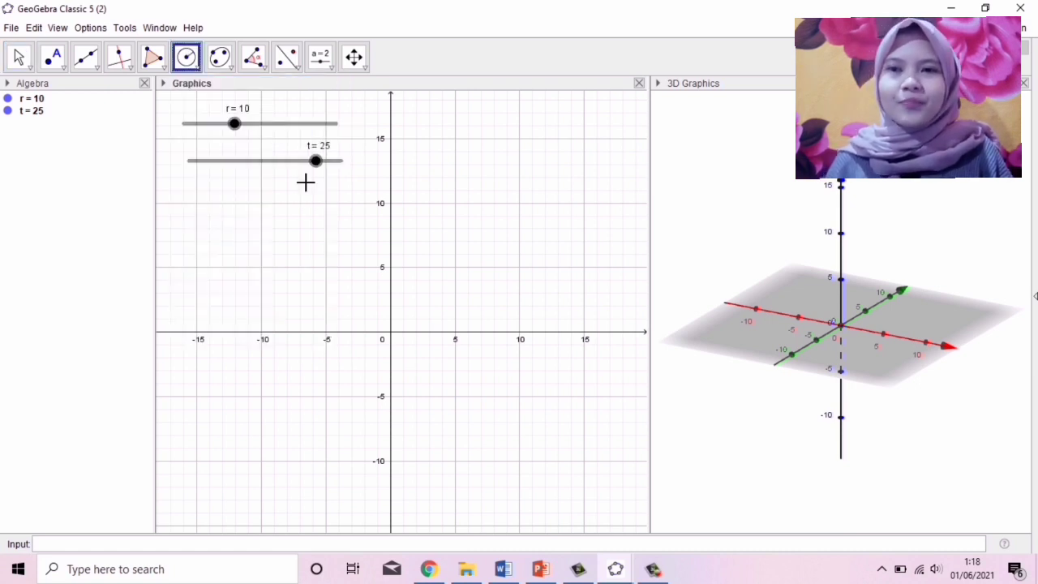
pyautogui.click(391, 334)
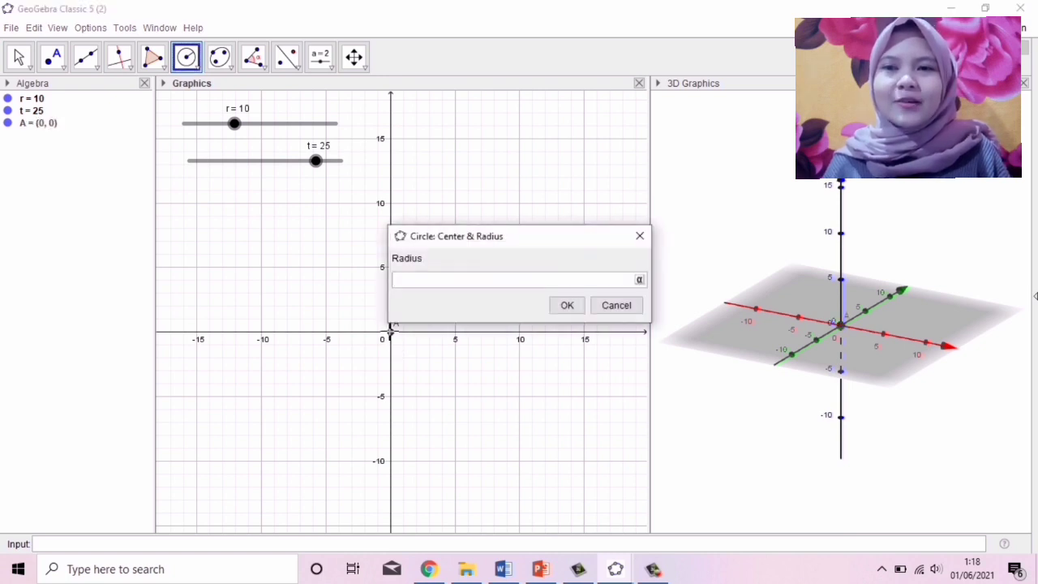
pyautogui.click(567, 305)
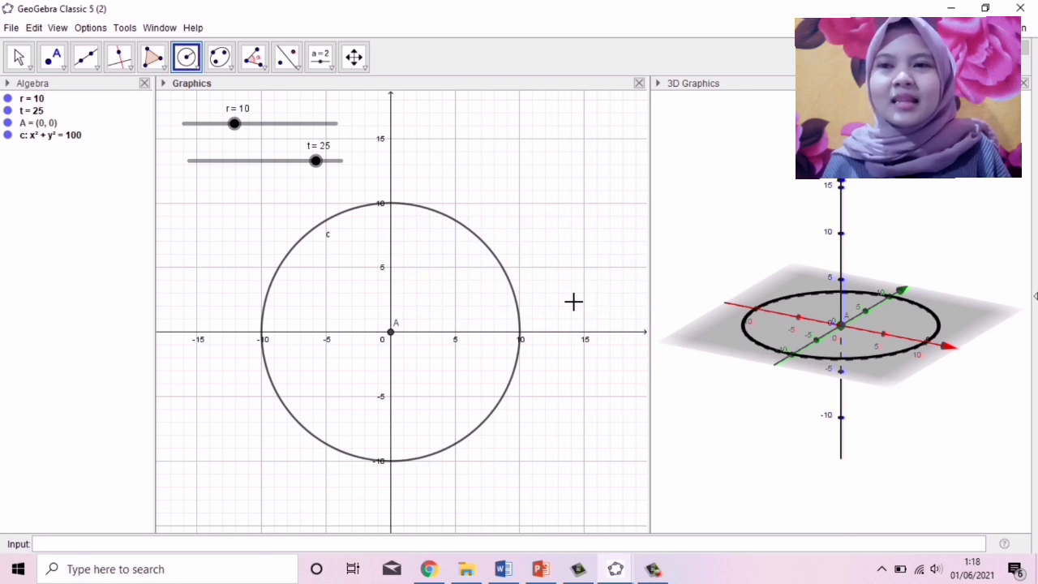
# Extrude the circle into a cylinder with altitude t in the 3D view
pyautogui.click(734, 186)
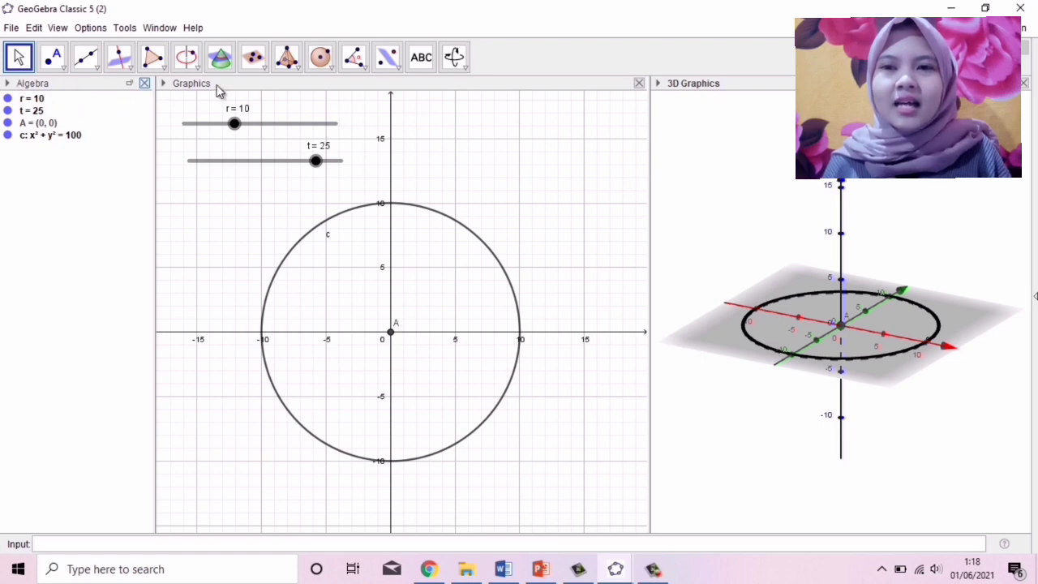
pyautogui.click(297, 68)
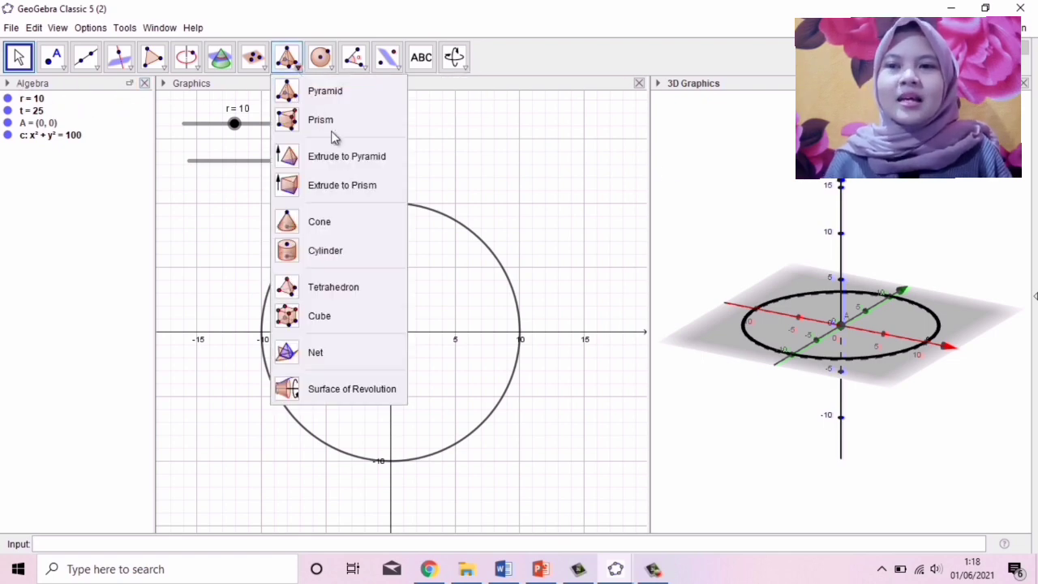
pyautogui.click(360, 185)
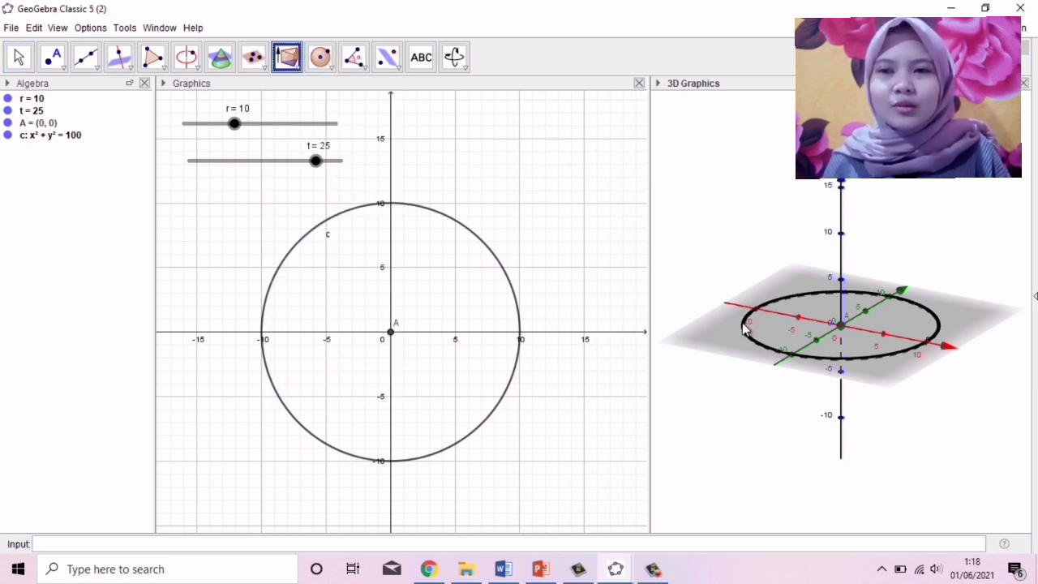
pyautogui.click(744, 327)
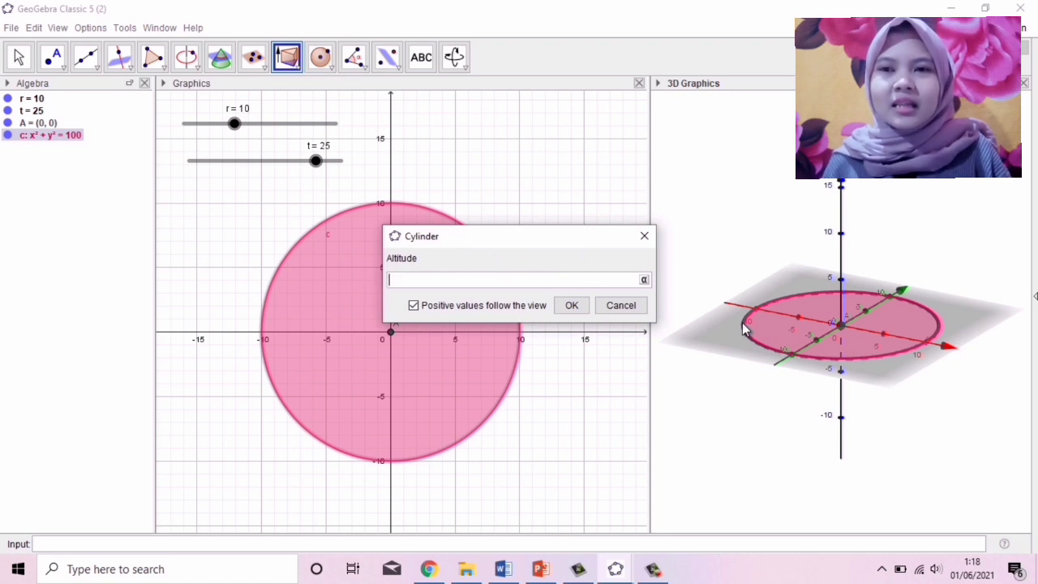
pyautogui.write('t')
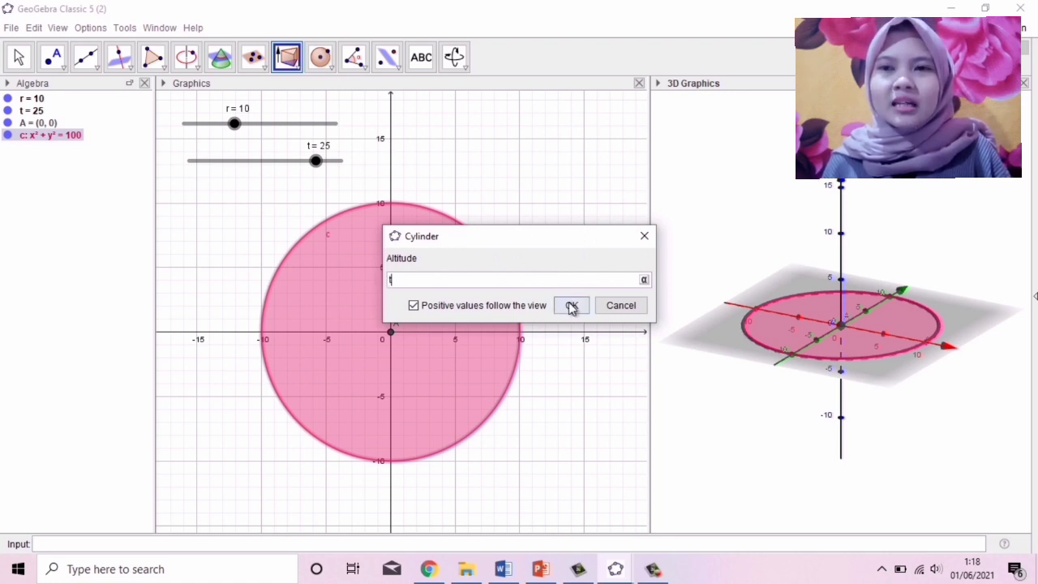
pyautogui.click(571, 305)
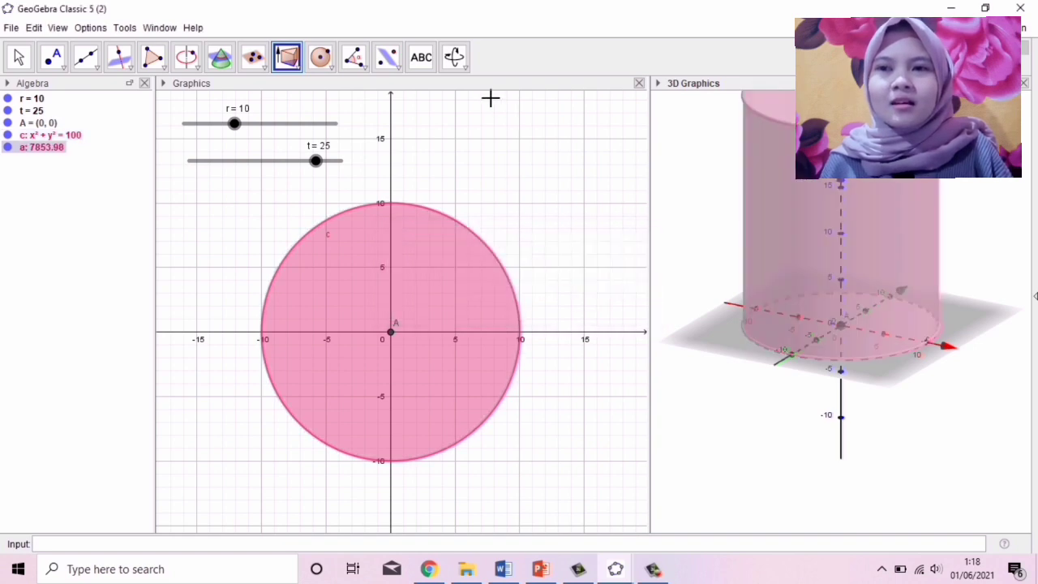
# Draw a segment from the circle's centre A to the circle's intersection with the positive x-axis at (10, 0)
pyautogui.click(454, 57)
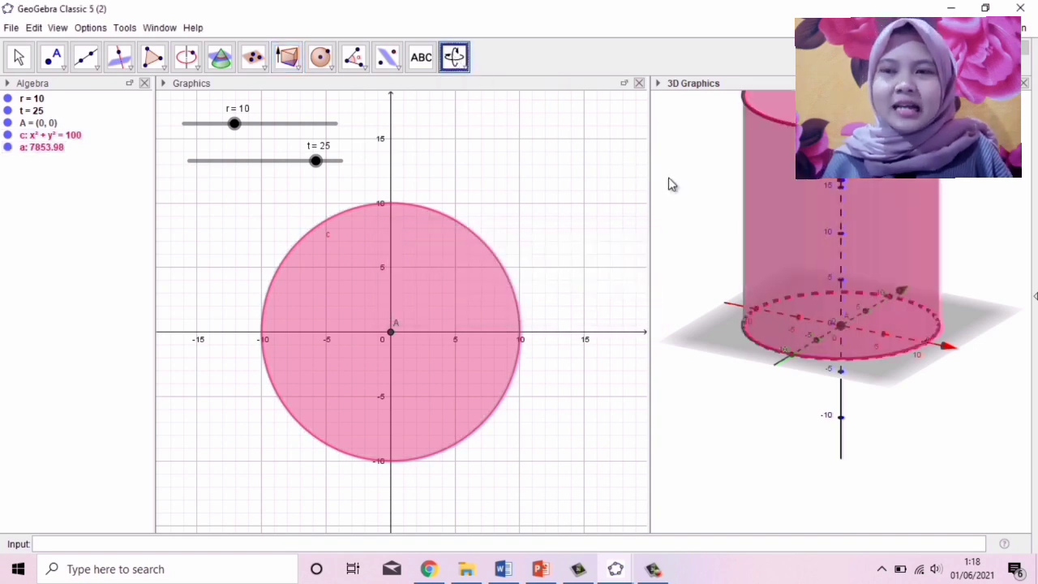
pyautogui.scroll(-4, 669, 180)
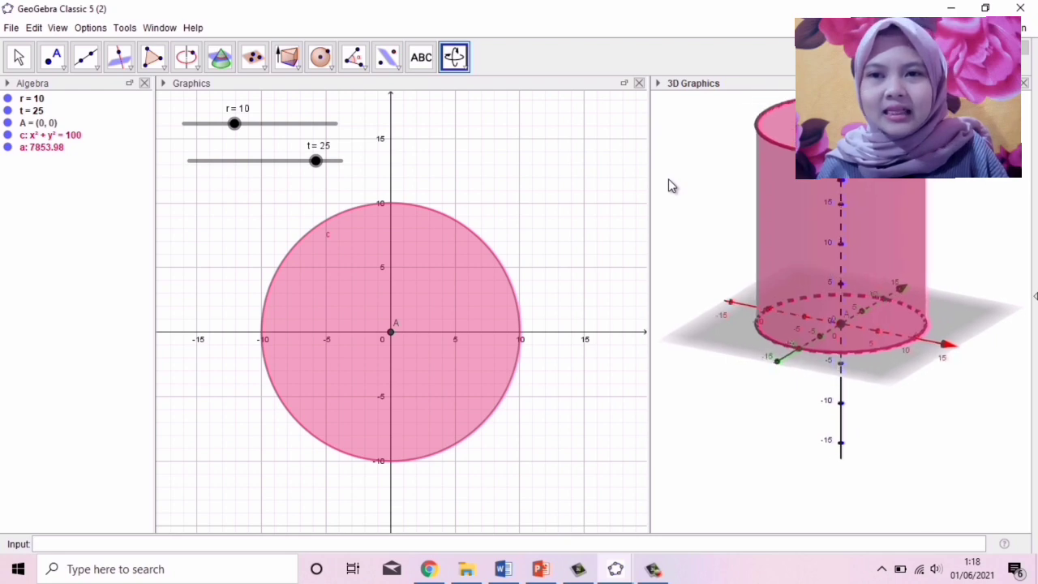
pyautogui.scroll(-1, 670, 186)
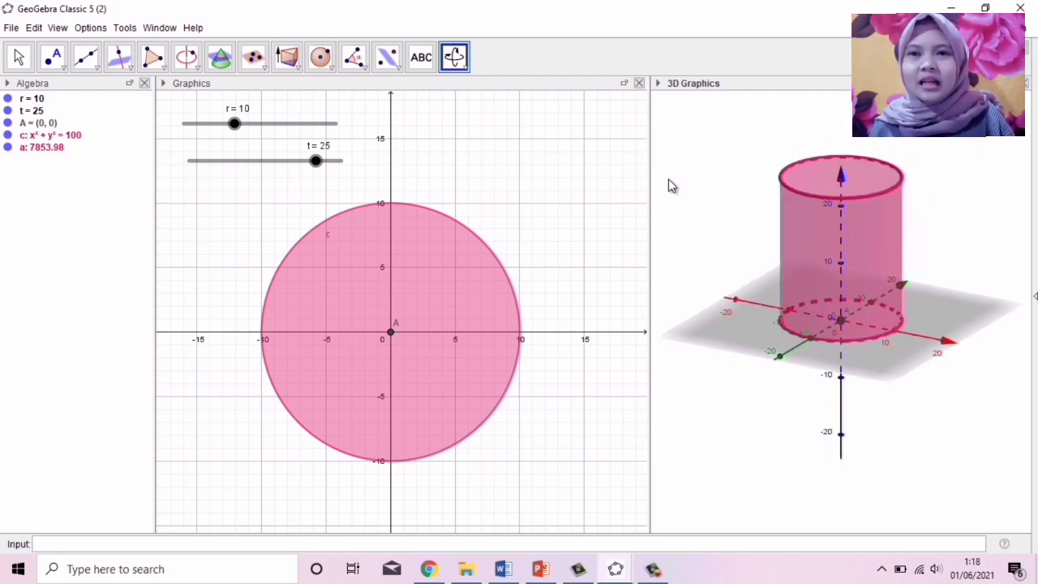
pyautogui.moveTo(910, 297)
pyautogui.mouseDown()
pyautogui.moveTo(880, 303)
pyautogui.moveTo(898, 307)
pyautogui.mouseUp()
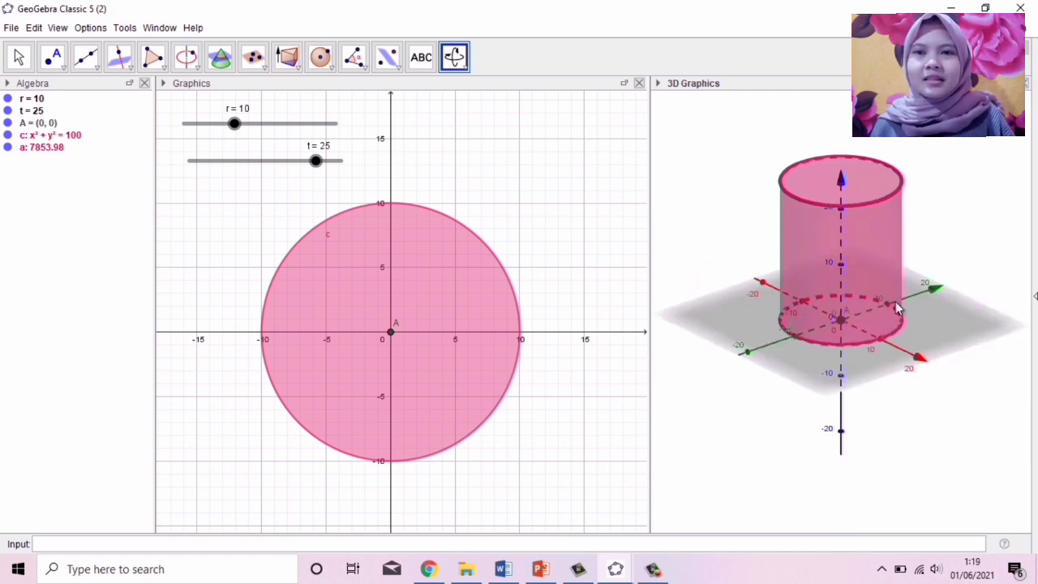
pyautogui.click(541, 175)
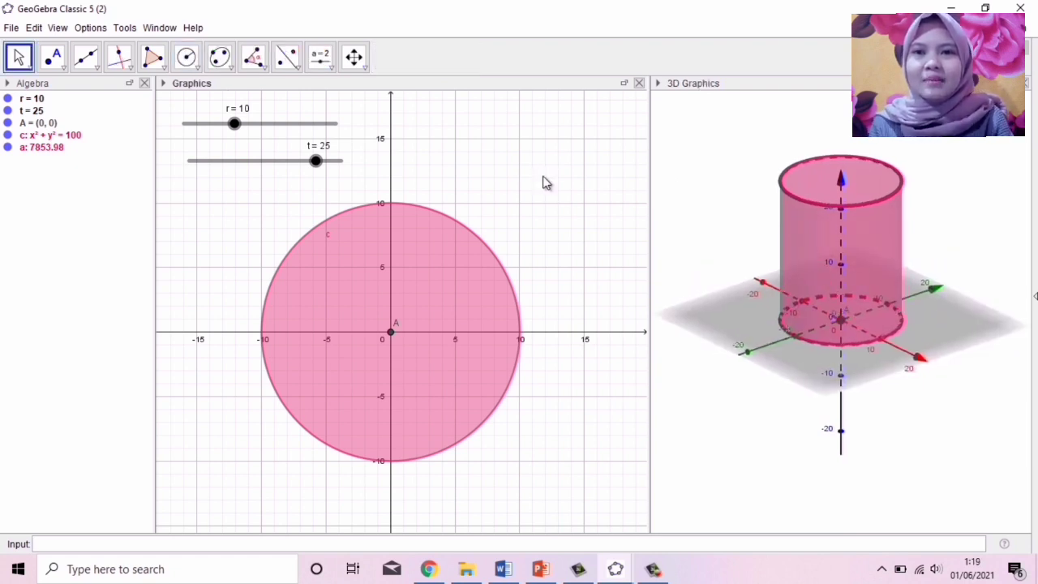
pyautogui.click(98, 73)
pyautogui.click(113, 119)
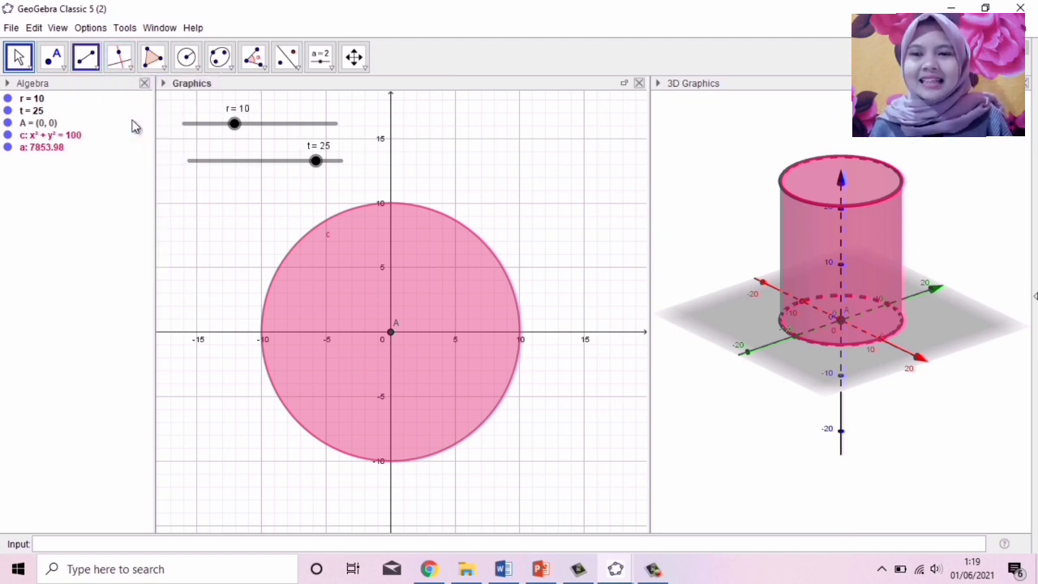
pyautogui.click(390, 332)
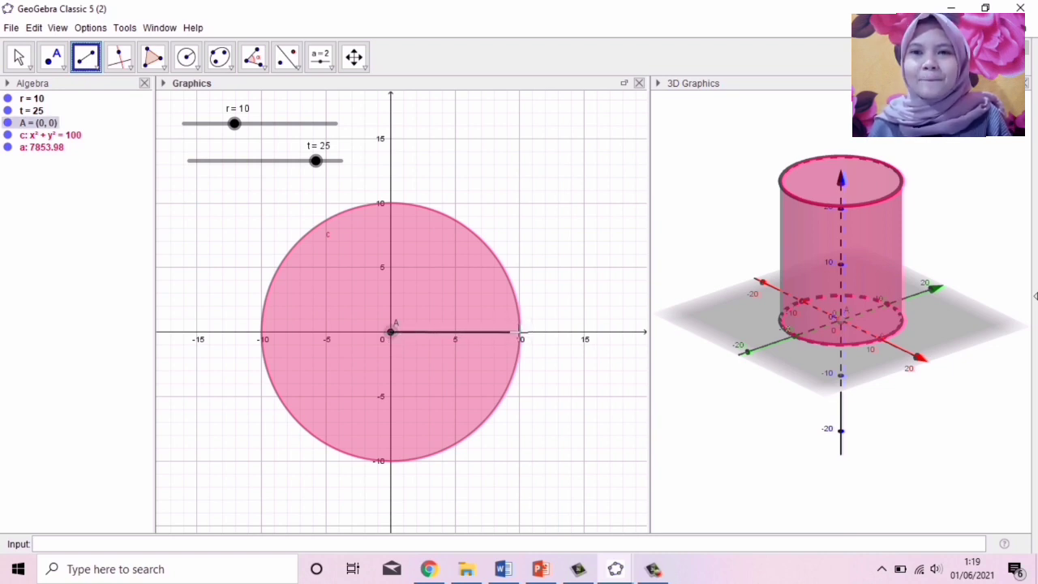
pyautogui.click(519, 332)
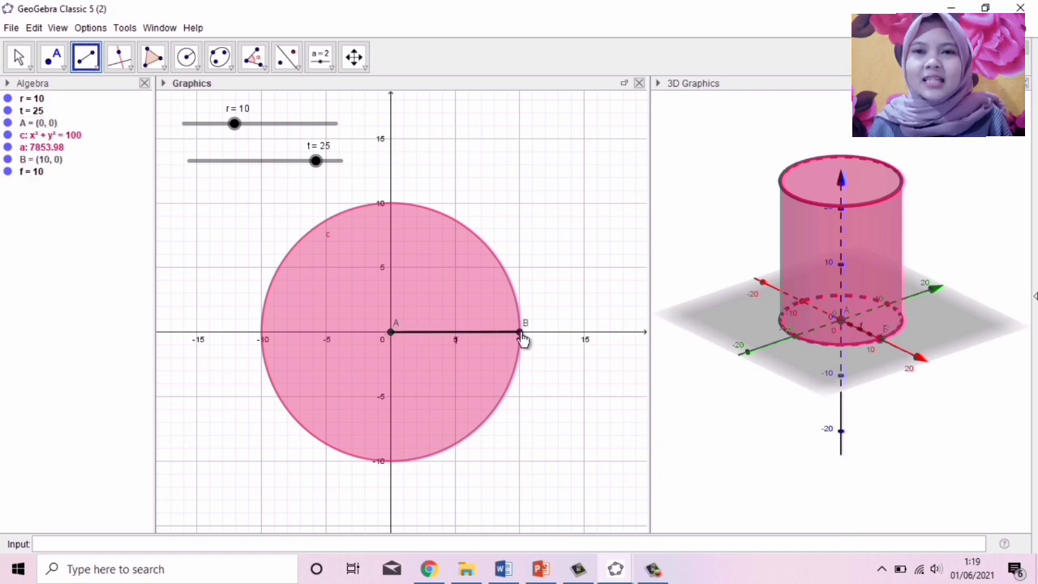
# Construct a line through point B parallel to the z-axis in the 3D view
pyautogui.click(131, 67)
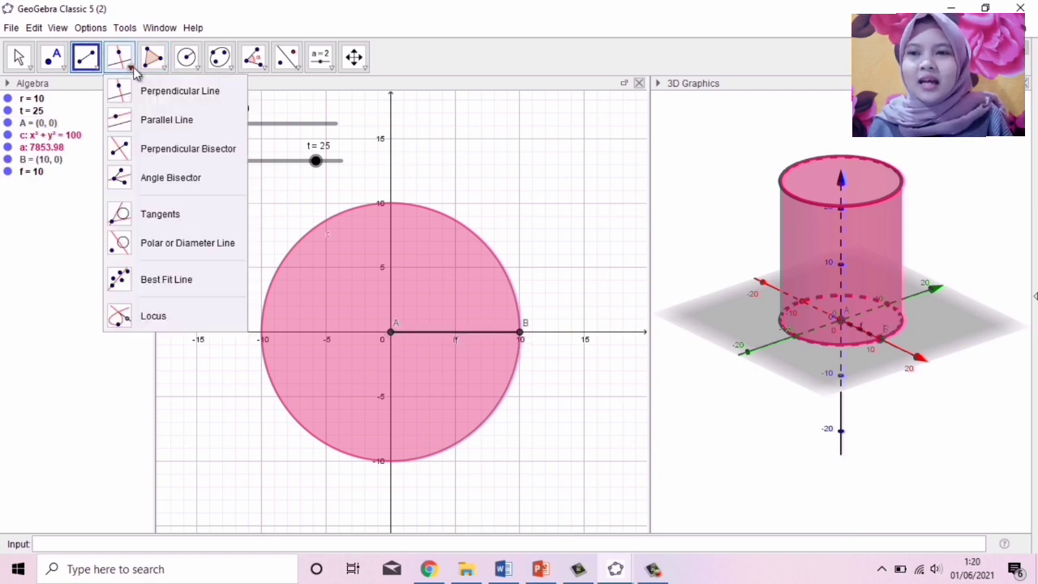
pyautogui.click(168, 121)
pyautogui.click(883, 344)
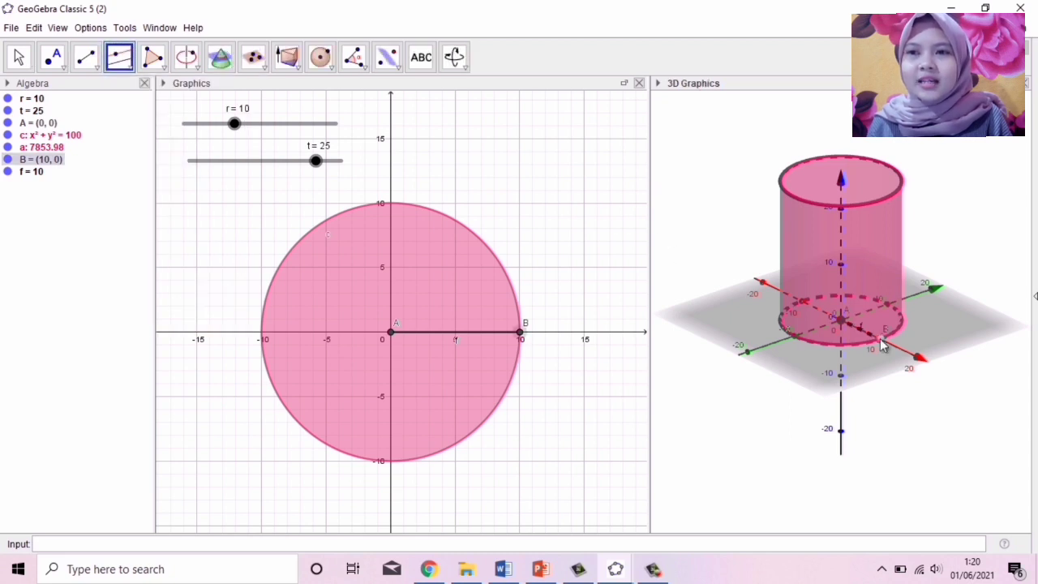
pyautogui.click(842, 180)
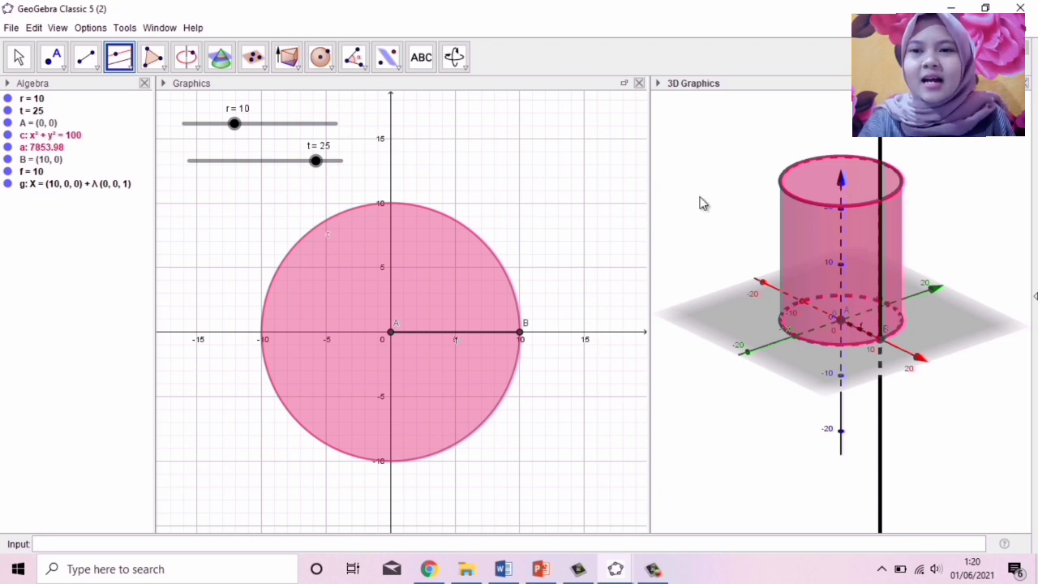
# Mark the intersection point of the vertical line through B and the cylinder's top circle
pyautogui.click(64, 71)
pyautogui.click(89, 153)
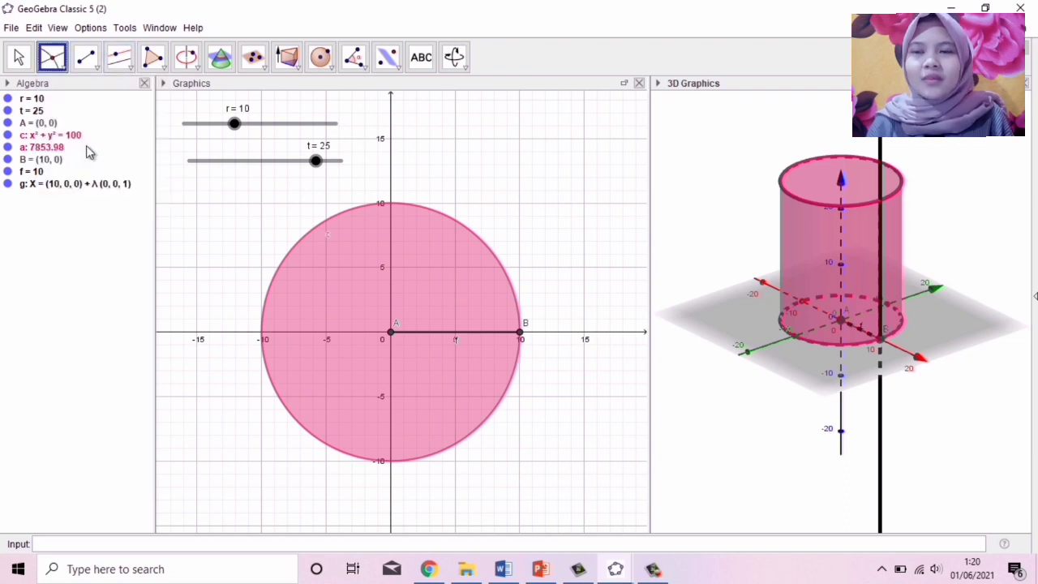
pyautogui.click(878, 198)
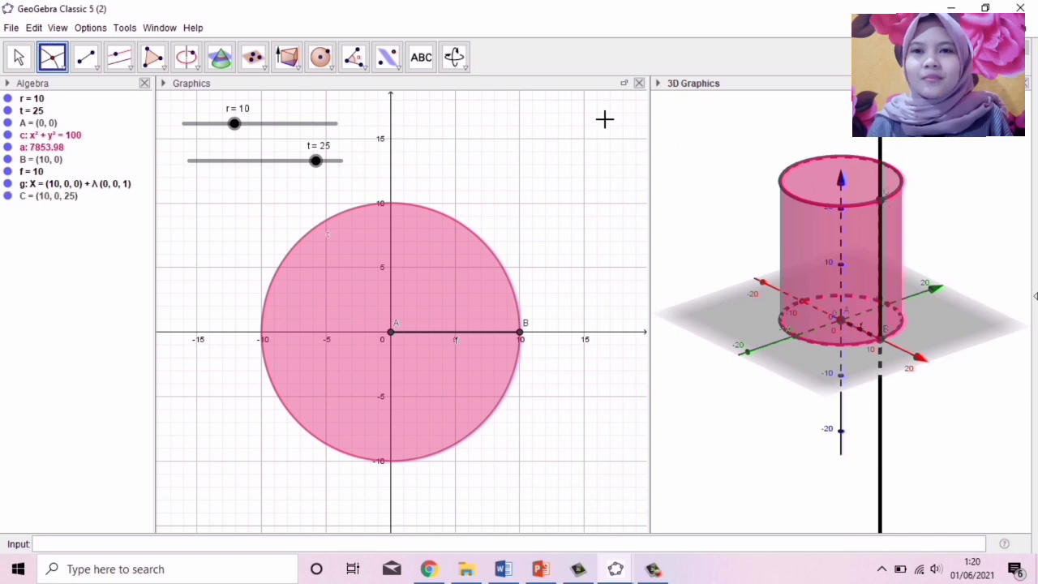
# Construct a line through point C parallel to the x-axis in the 3D view
pyautogui.click(118, 58)
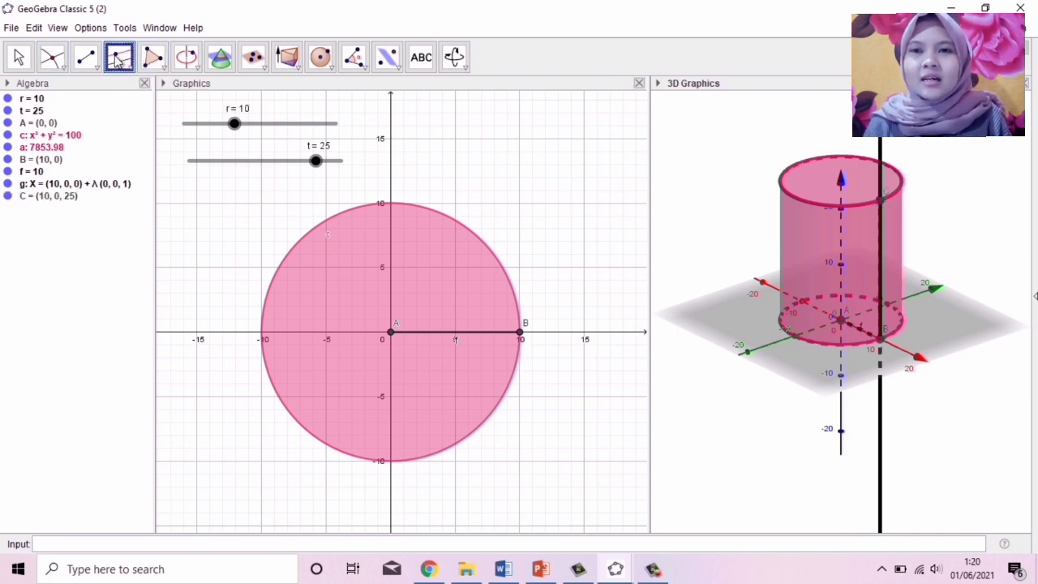
pyautogui.click(118, 58)
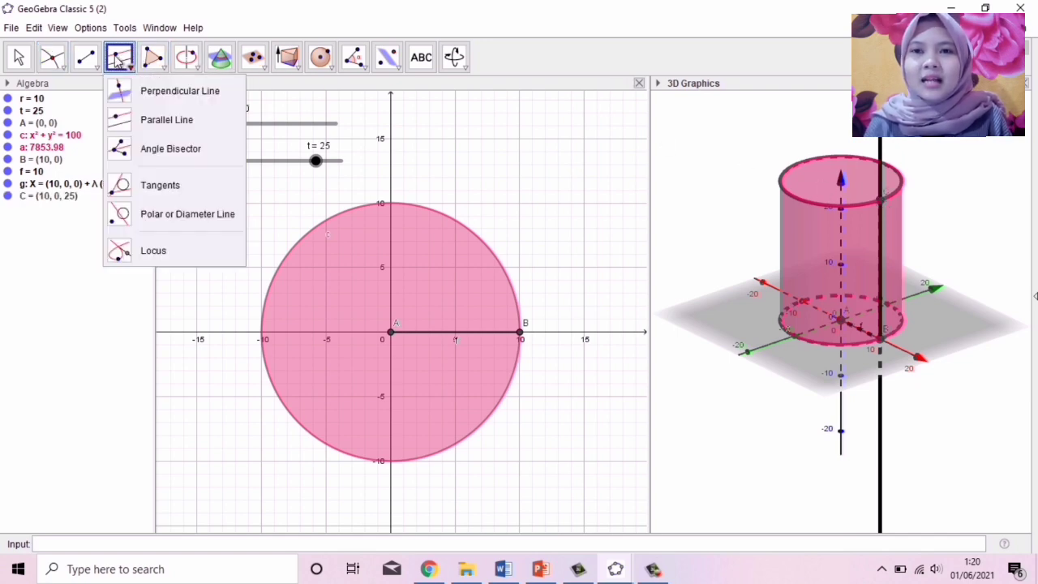
pyautogui.click(151, 120)
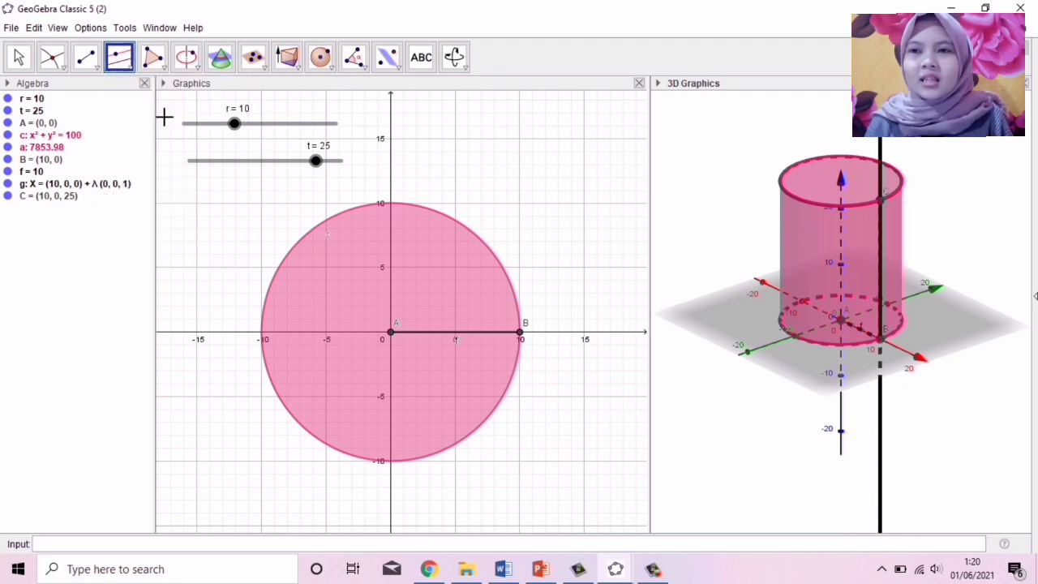
pyautogui.click(879, 199)
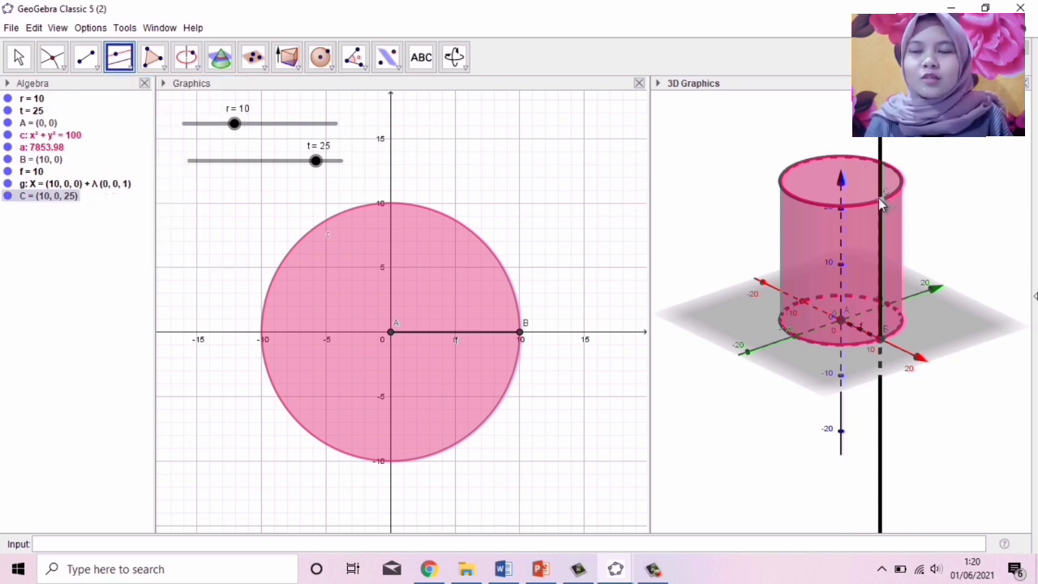
pyautogui.click(919, 361)
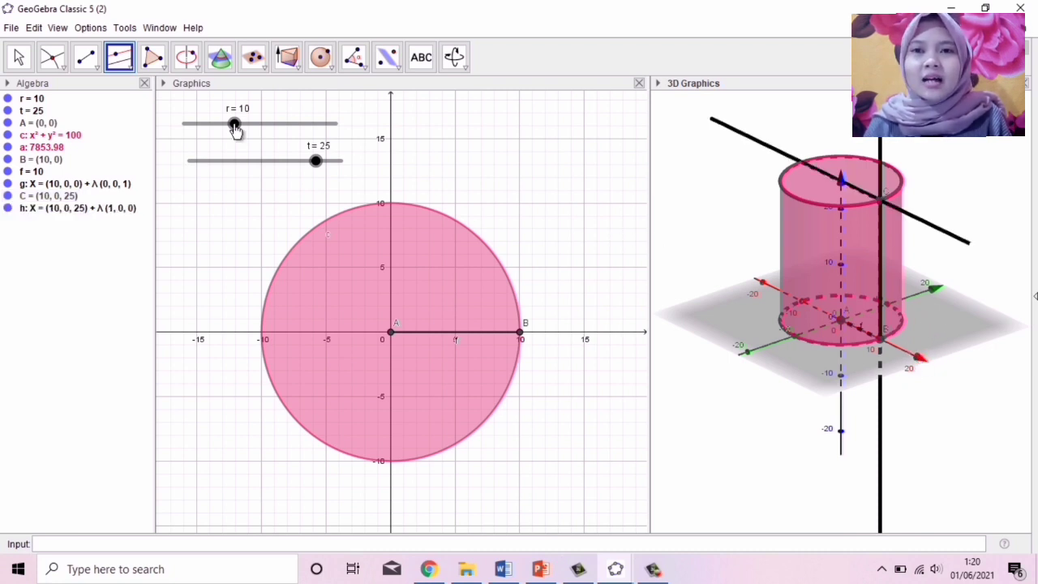
# Draw a segment from point B up to point C along the cylinder's side
pyautogui.click(103, 73)
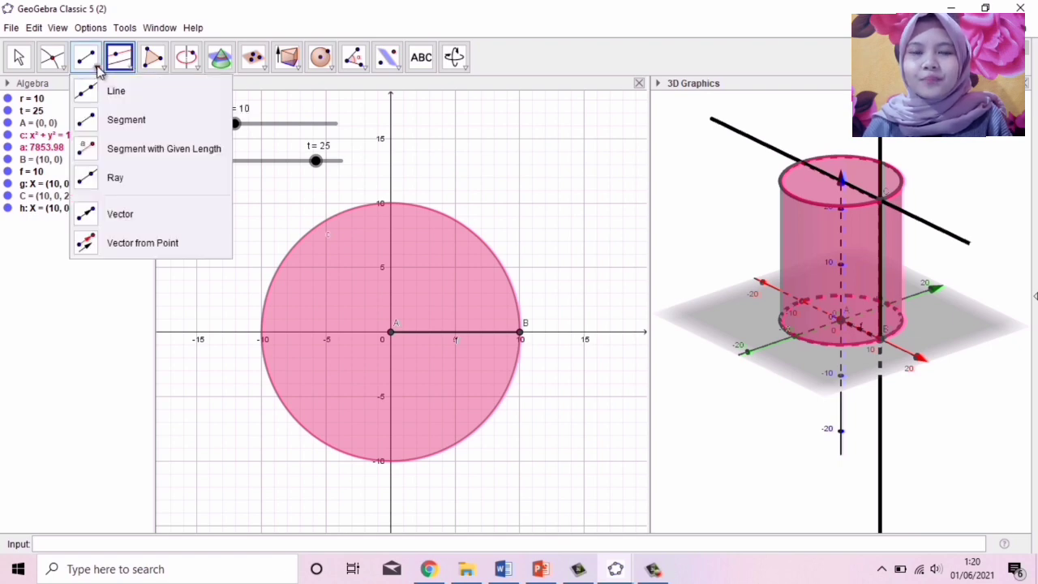
pyautogui.click(118, 119)
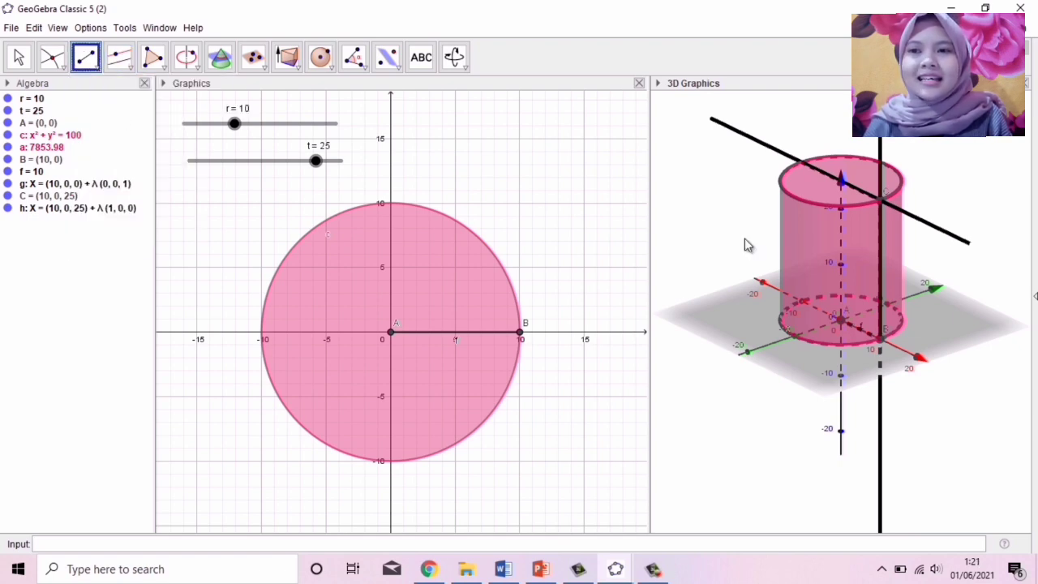
pyautogui.click(880, 340)
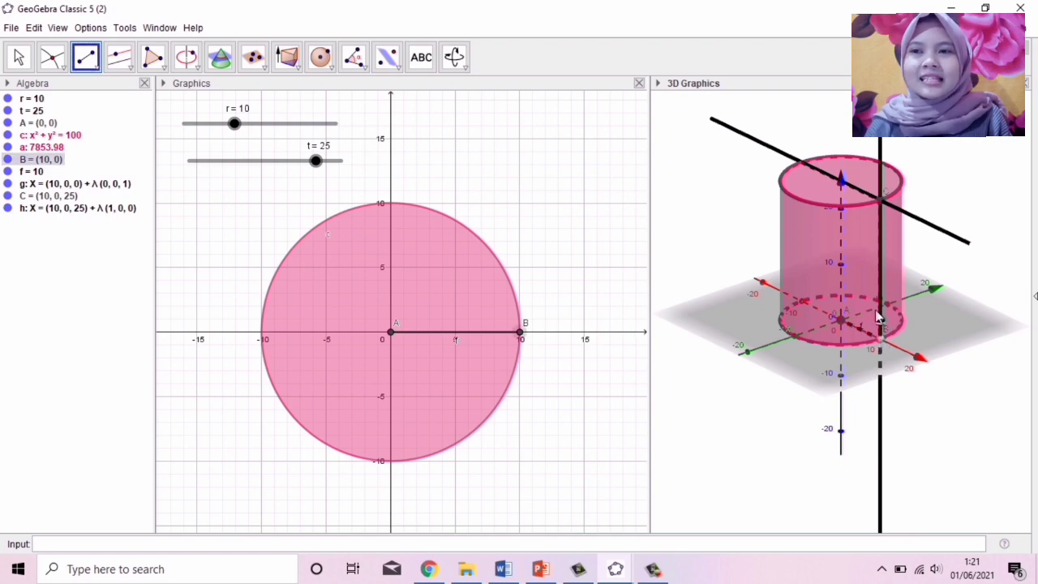
pyautogui.click(881, 199)
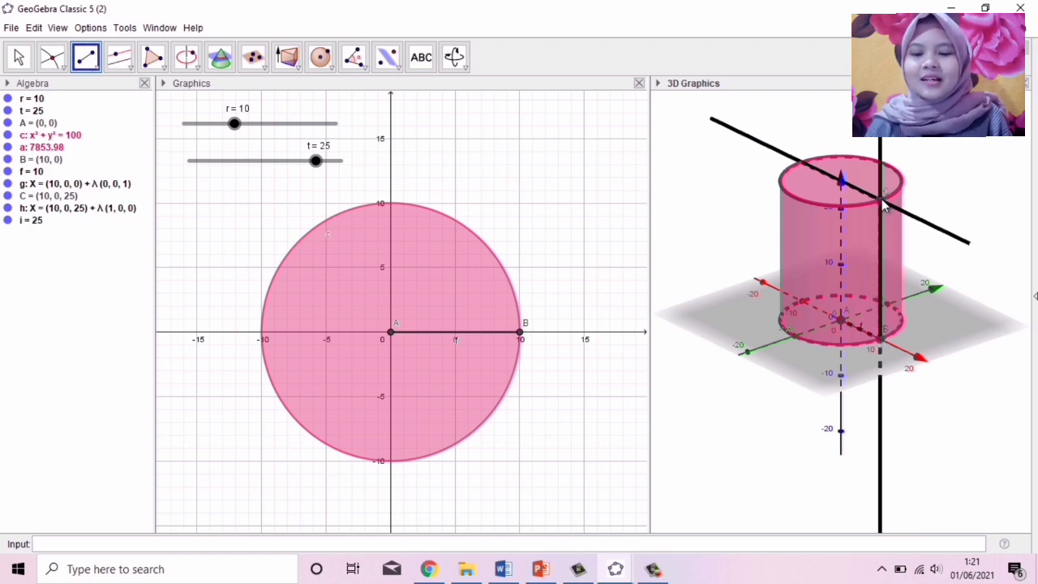
# Construct a line through the base centre A parallel to the z-axis
pyautogui.click(119, 58)
pyautogui.click(168, 121)
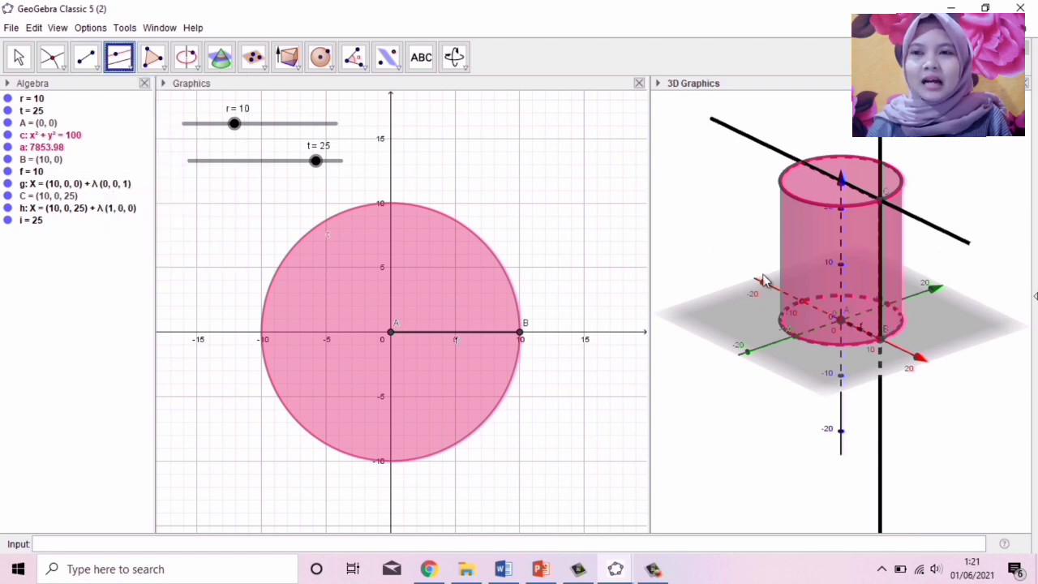
pyautogui.click(843, 325)
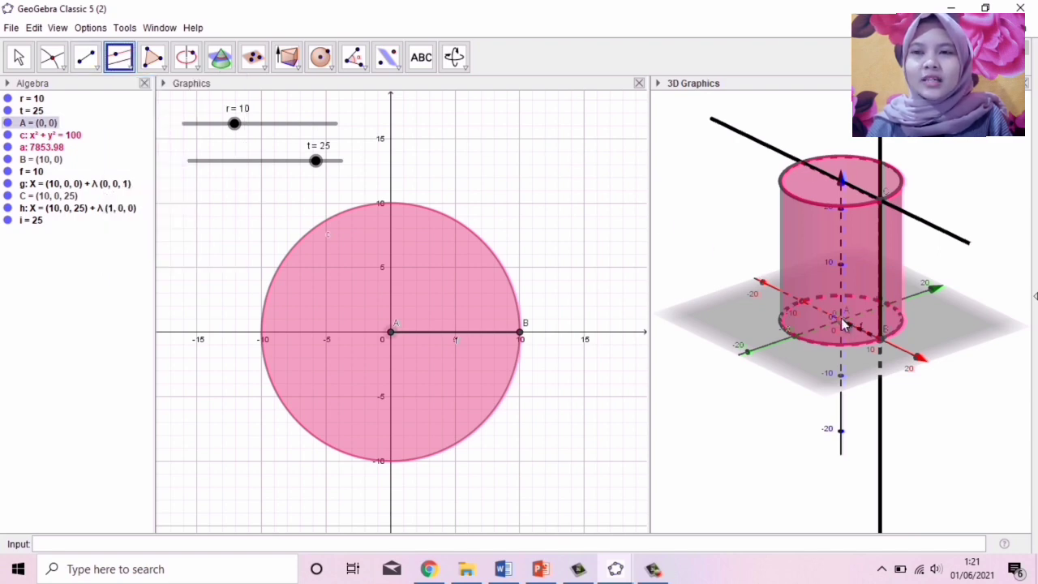
pyautogui.click(842, 183)
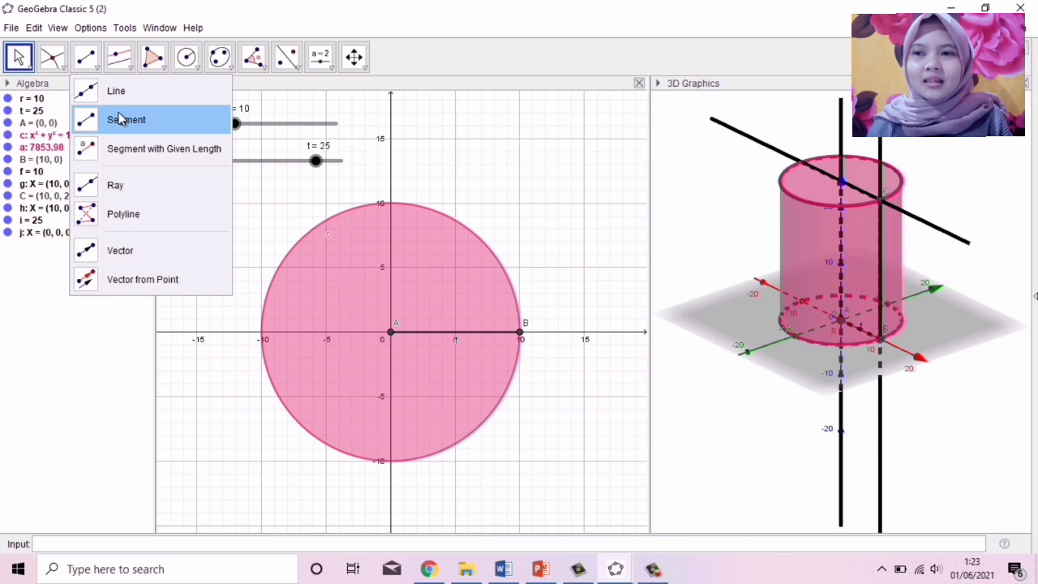
# Draw a segment from A to the intersection of the two lines at the top circle's centre, and another from there to C
pyautogui.click(116, 119)
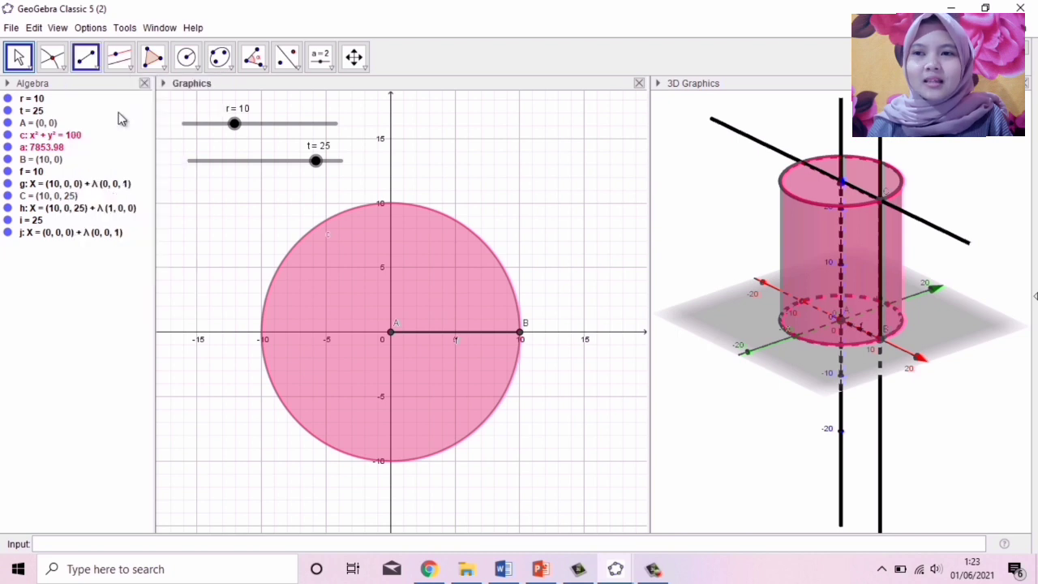
pyautogui.click(843, 322)
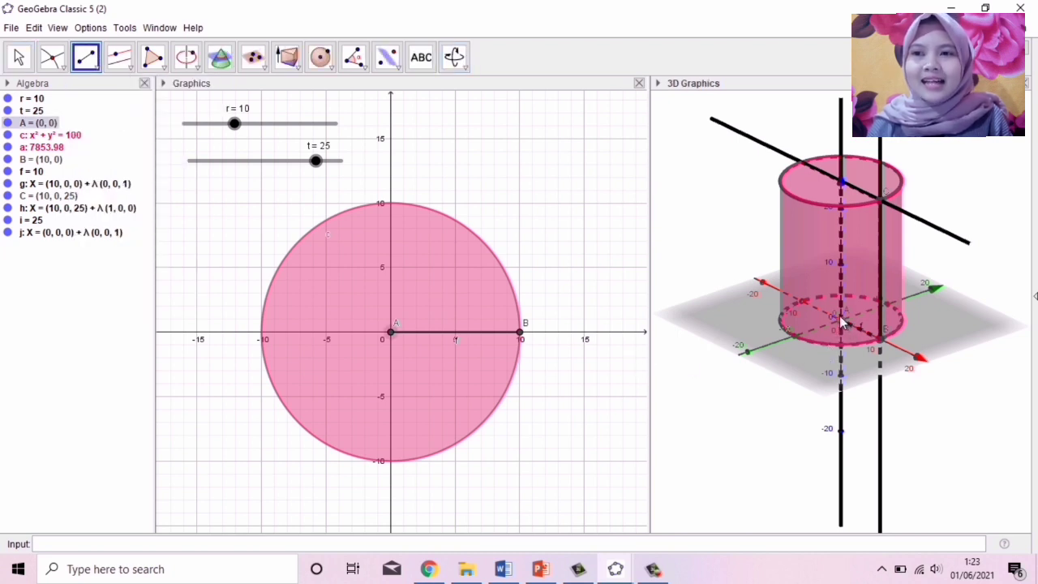
pyautogui.click(843, 182)
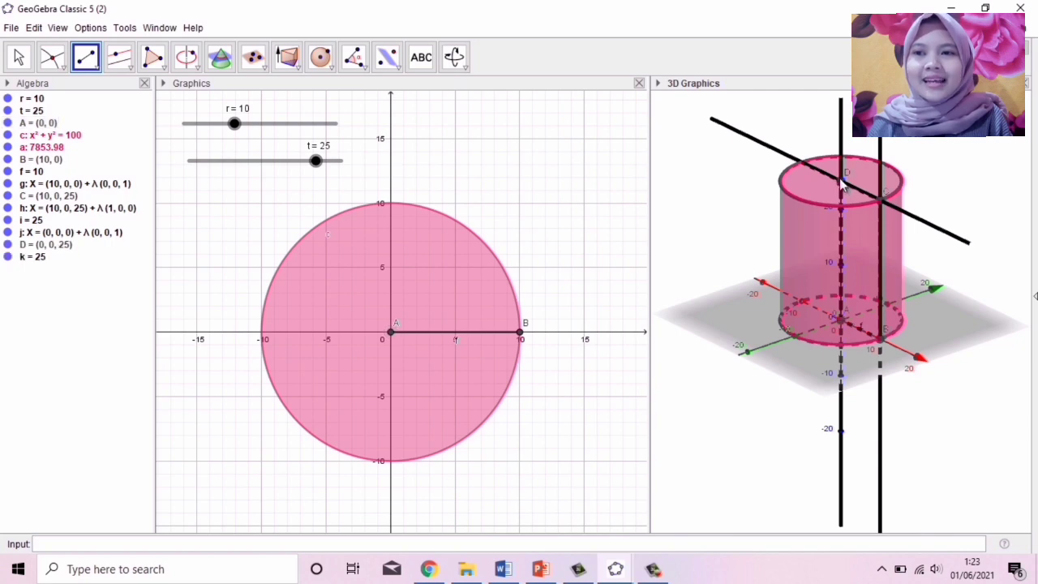
pyautogui.click(843, 183)
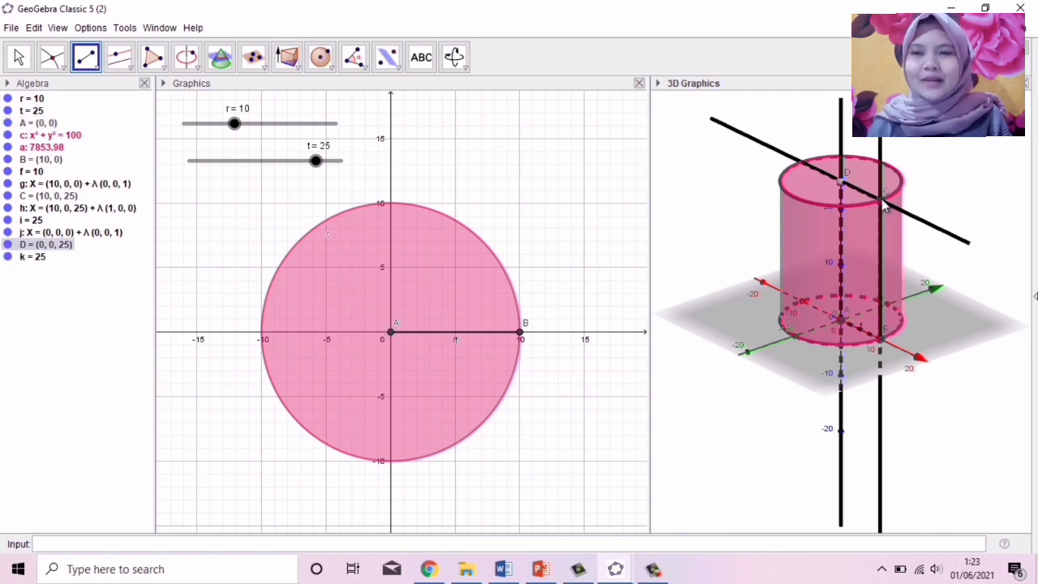
pyautogui.click(883, 199)
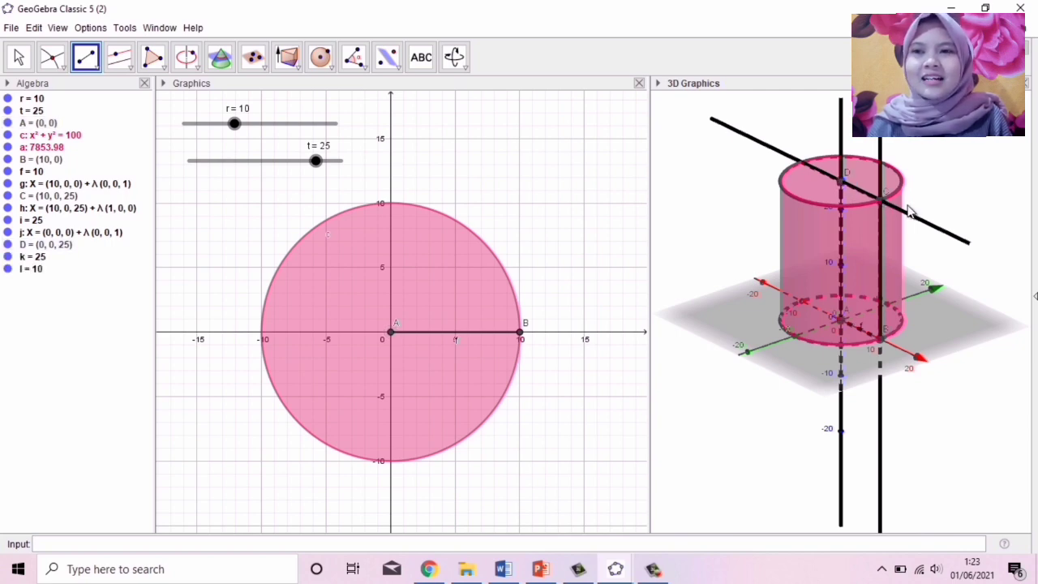
# Hide the three auxiliary lines g, h and j, keeping the segments shown
pyautogui.click(456, 57)
pyautogui.moveTo(910, 318)
pyautogui.mouseDown()
pyautogui.moveTo(883, 308)
pyautogui.moveTo(906, 316)
pyautogui.moveTo(950, 302)
pyautogui.moveTo(918, 313)
pyautogui.mouseUp()
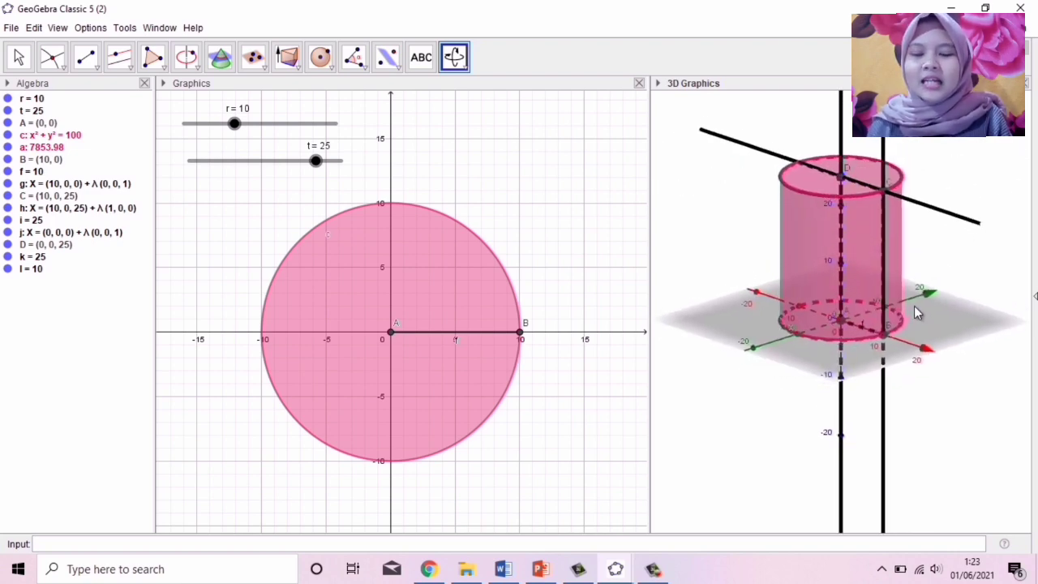
pyautogui.click(8, 184)
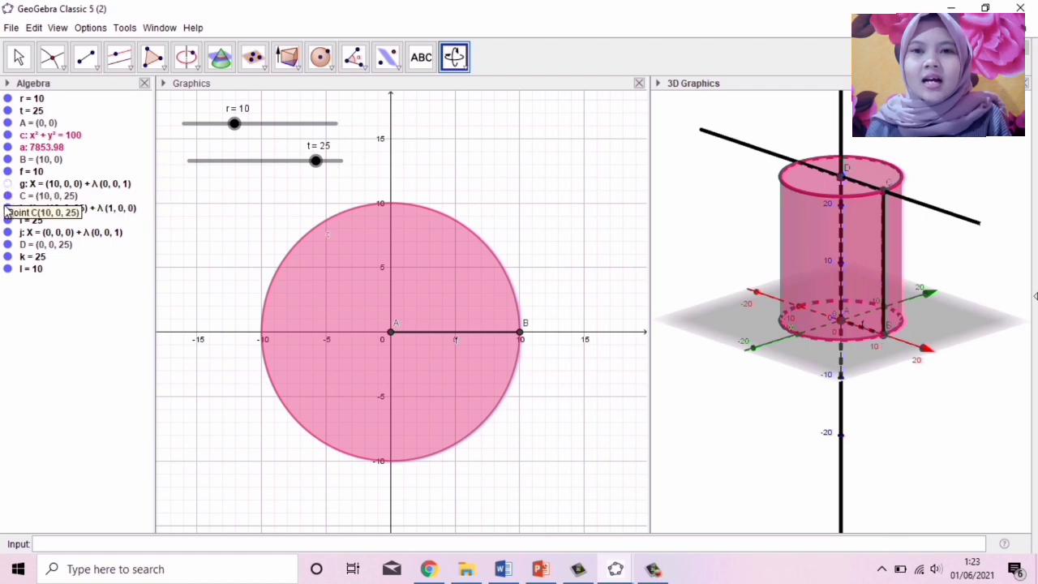
pyautogui.click(8, 209)
pyautogui.click(7, 233)
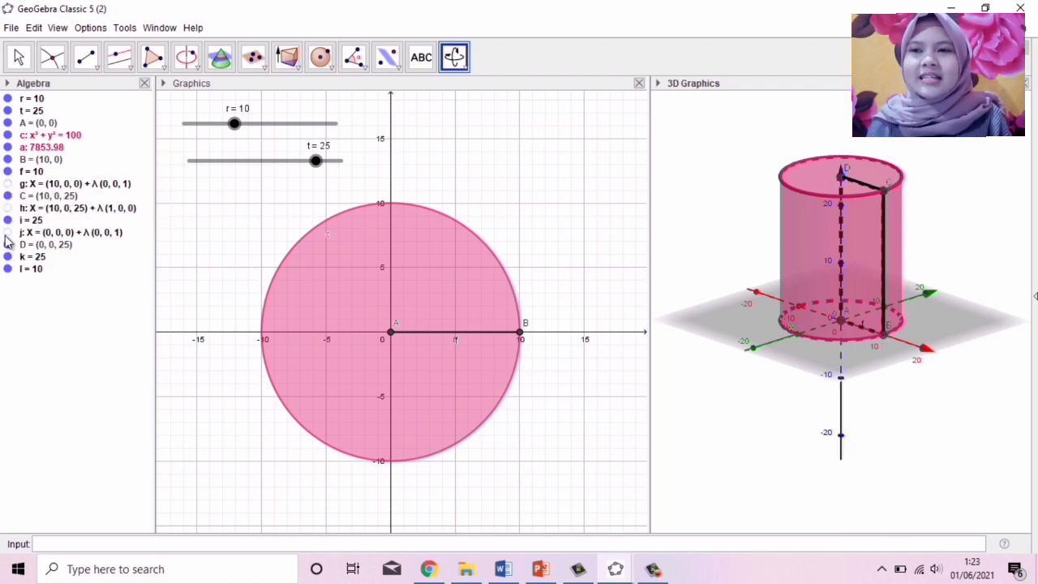
pyautogui.moveTo(815, 261)
pyautogui.mouseDown()
pyautogui.moveTo(844, 273)
pyautogui.moveTo(832, 266)
pyautogui.mouseUp()
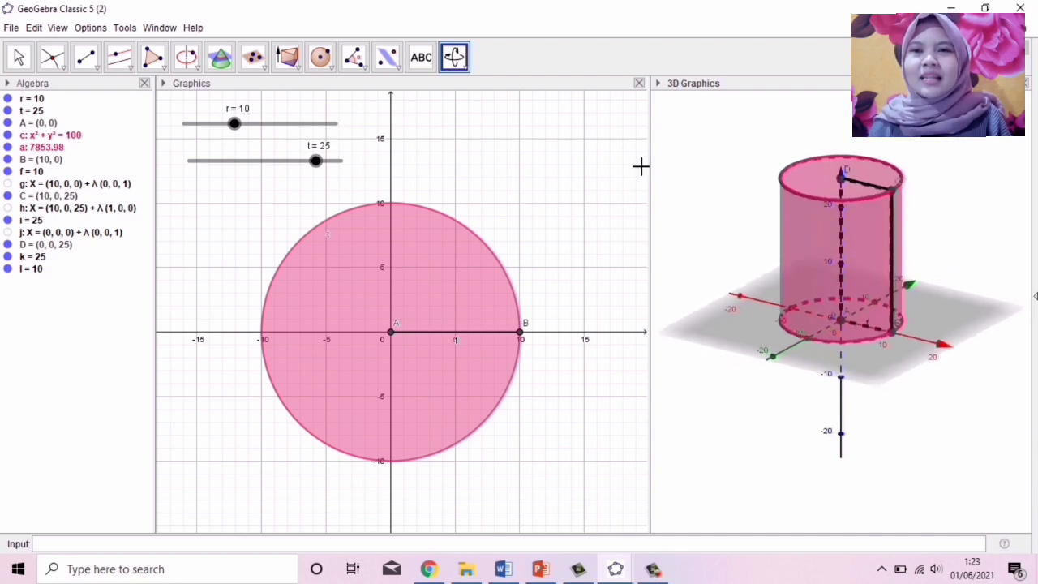
# Recolour the cylinder's top circle violet
pyautogui.click(17, 57)
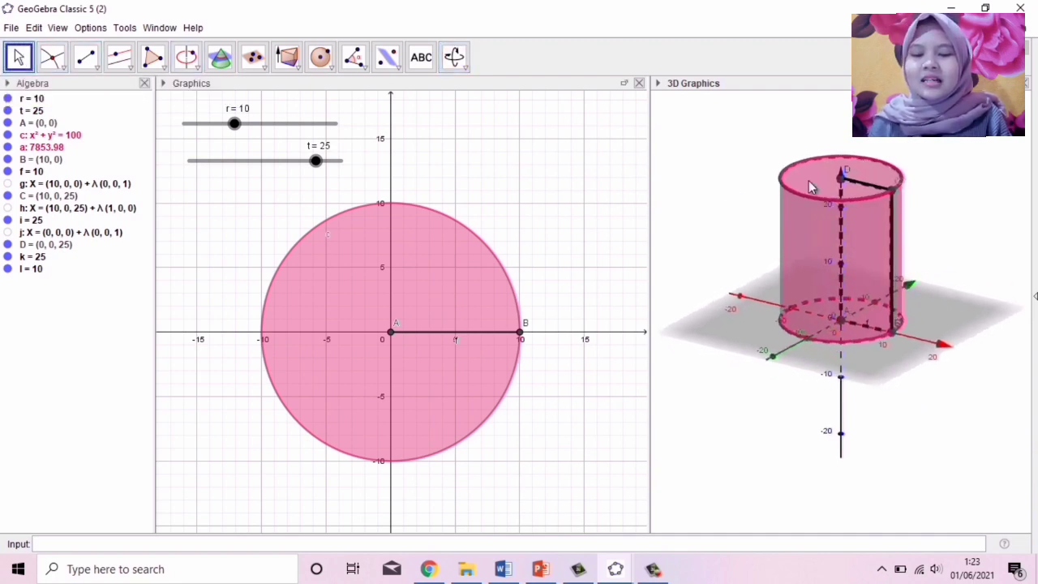
pyautogui.click(660, 86)
pyautogui.click(662, 99)
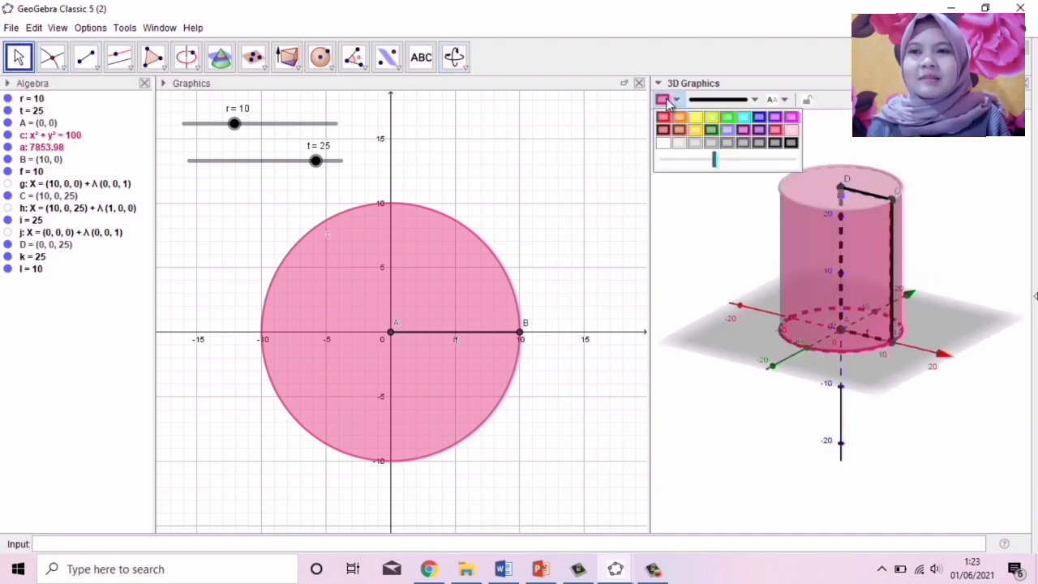
pyautogui.click(774, 117)
# Recolour the cylinder's base circle c violet to match the top
pyautogui.click(814, 339)
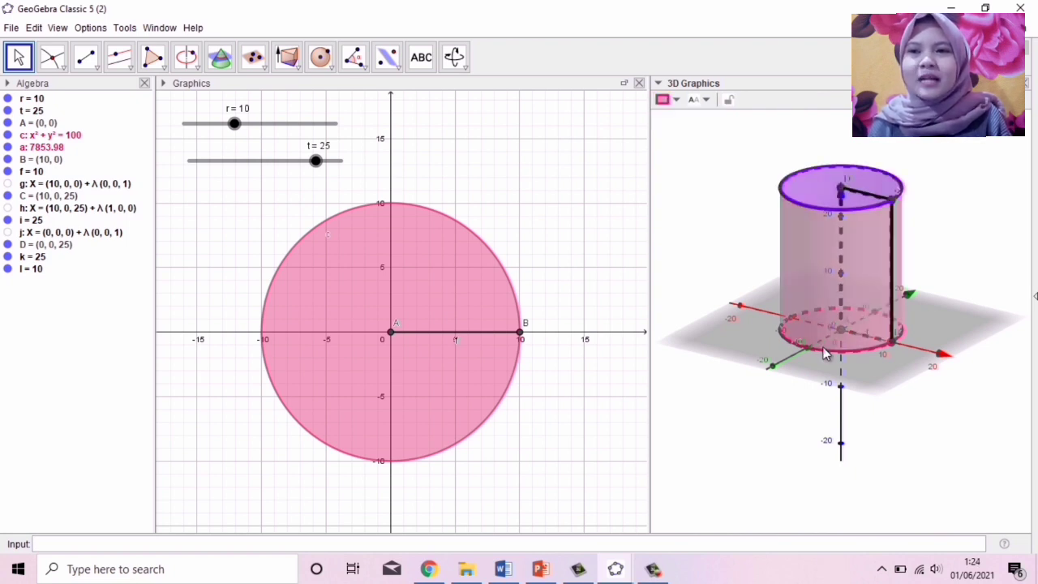
pyautogui.click(822, 347)
pyautogui.click(676, 100)
pyautogui.click(775, 117)
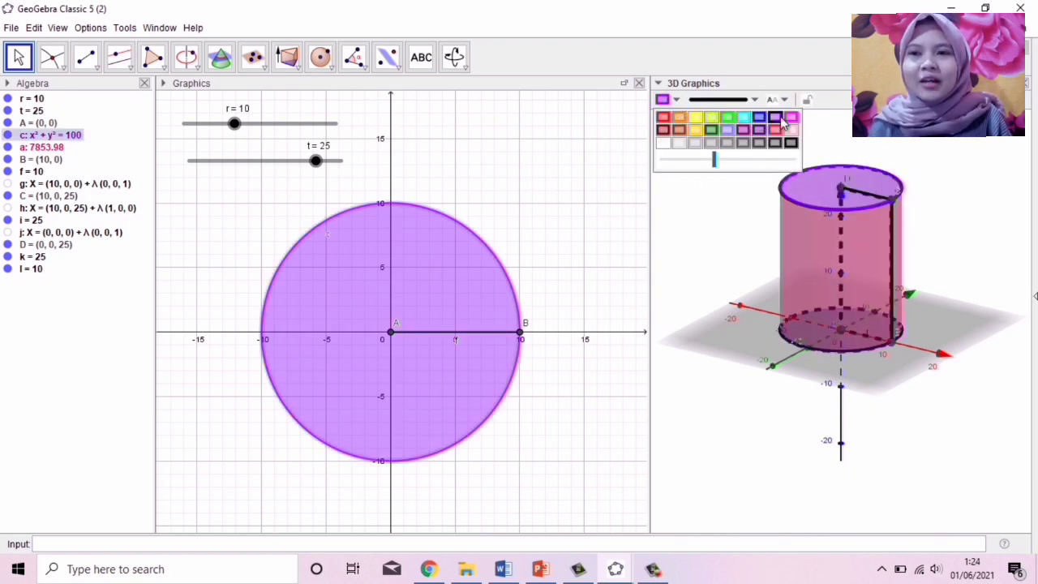
pyautogui.click(753, 196)
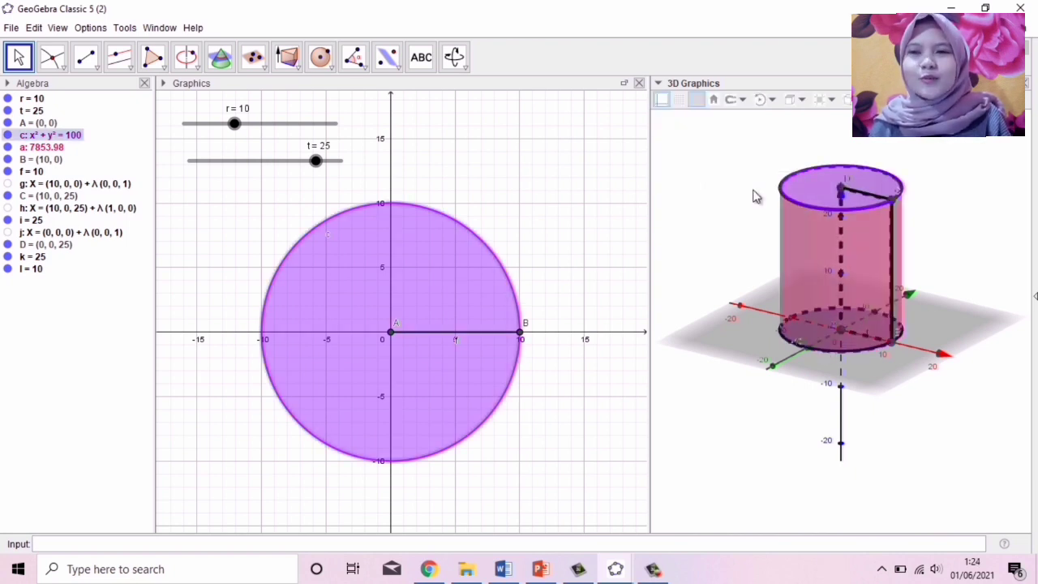
pyautogui.click(454, 57)
pyautogui.moveTo(914, 300)
pyautogui.mouseDown()
pyautogui.moveTo(895, 300)
pyautogui.moveTo(924, 301)
pyautogui.mouseUp()
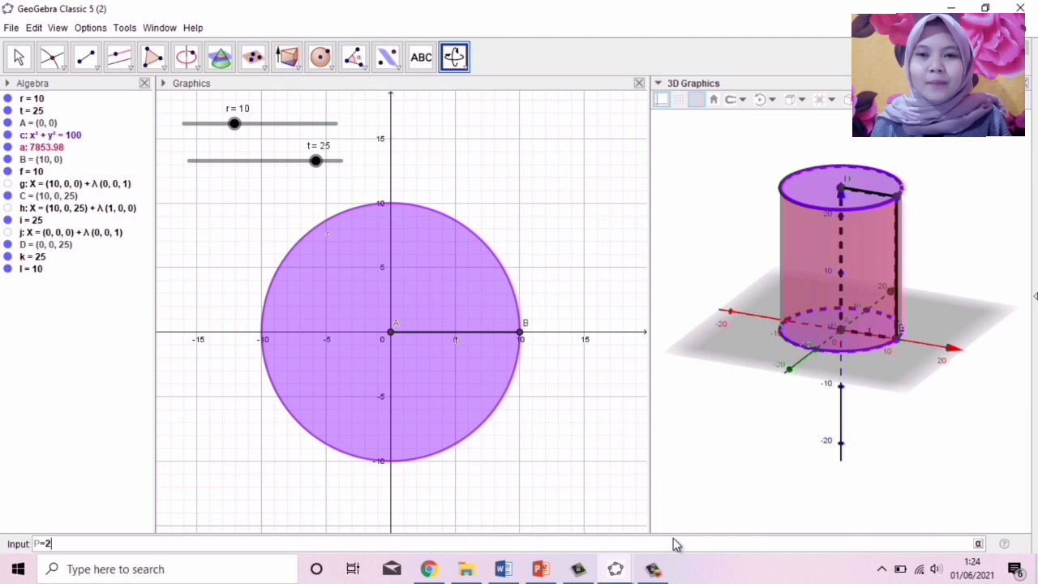
# Define the cylinder's surface area as P=2*π*r^2+2*π*r*t
pyautogui.write('*')
pyautogui.click(978, 543)
pyautogui.click(945, 533)
pyautogui.write('*r^2')
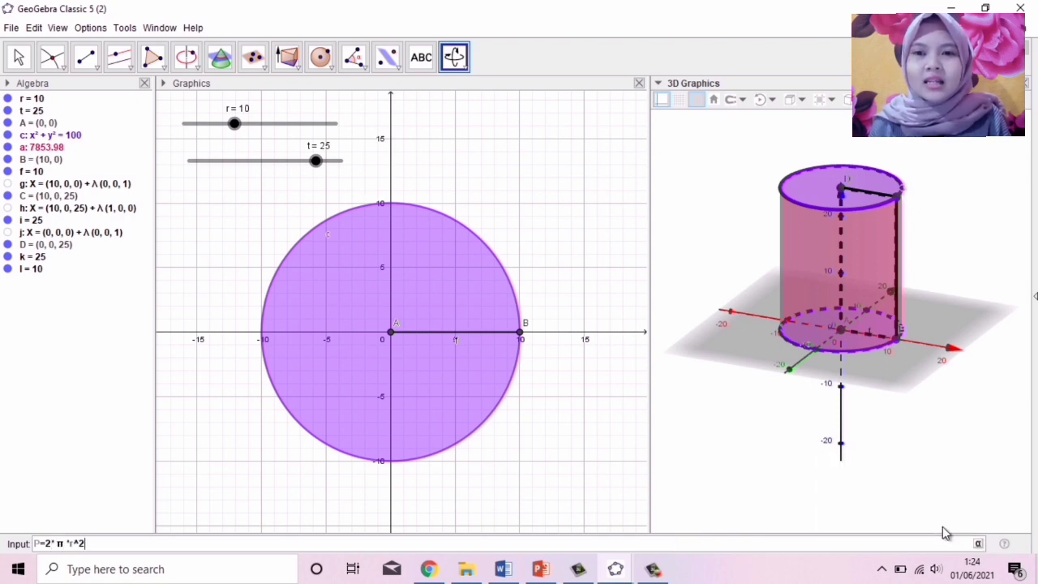
pyautogui.write('+2')
pyautogui.click(978, 543)
pyautogui.write('*')
pyautogui.click(945, 533)
pyautogui.write('*r')
pyautogui.press('Return')
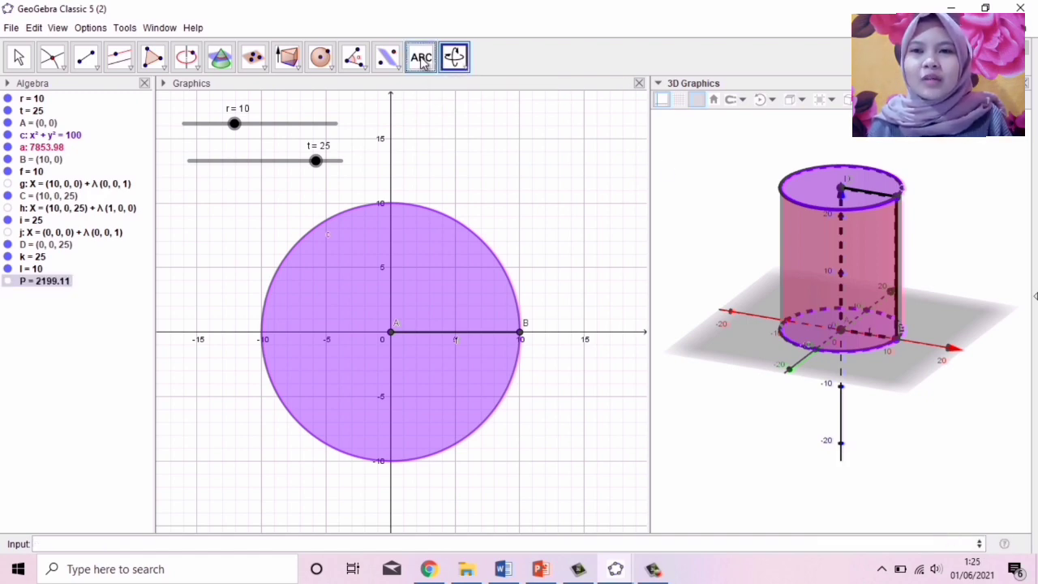
# Add a dynamic text "r=" linked to the value of r near the top radius segment in the 3D view
pyautogui.click(421, 59)
pyautogui.click(422, 60)
pyautogui.click(441, 92)
pyautogui.click(677, 164)
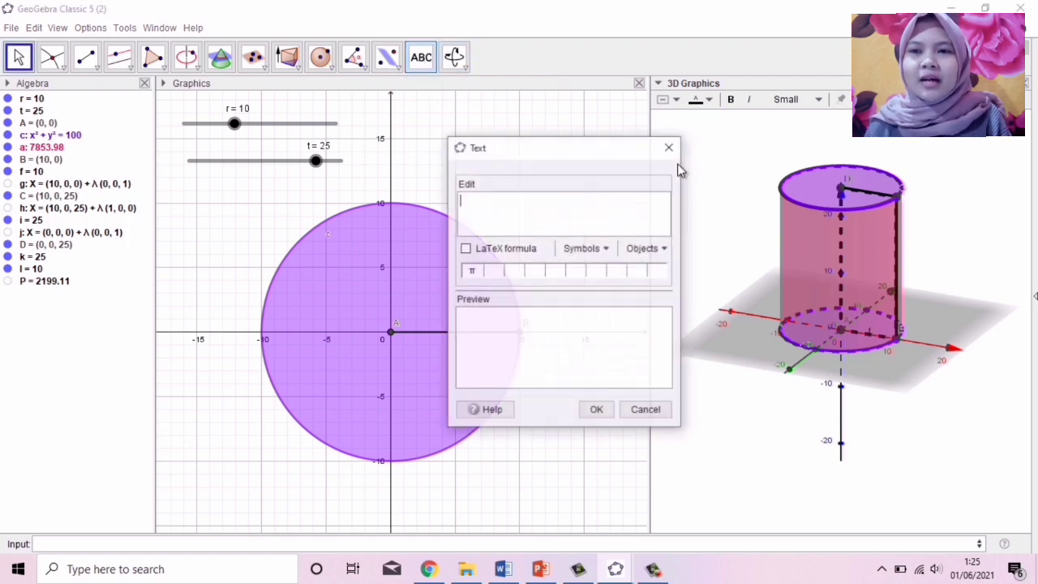
pyautogui.write('r=')
pyautogui.click(647, 248)
pyautogui.scroll(-5, 688, 332)
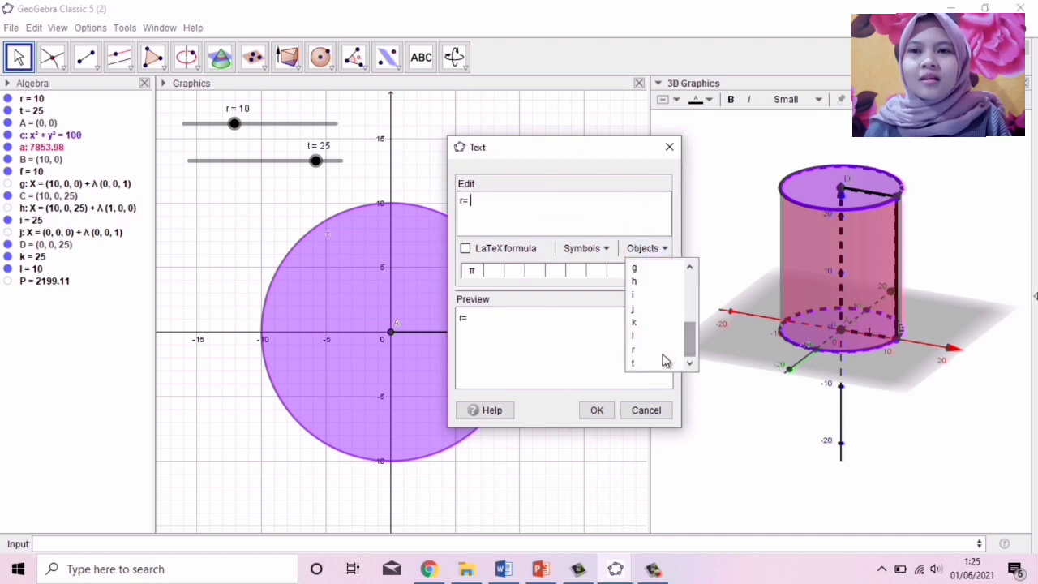
pyautogui.click(661, 350)
pyautogui.click(597, 410)
# Add a dynamic text "t=" linked to the value of t and place it beside the cylinder's vertical segment BC
pyautogui.click(660, 278)
pyautogui.write('t')
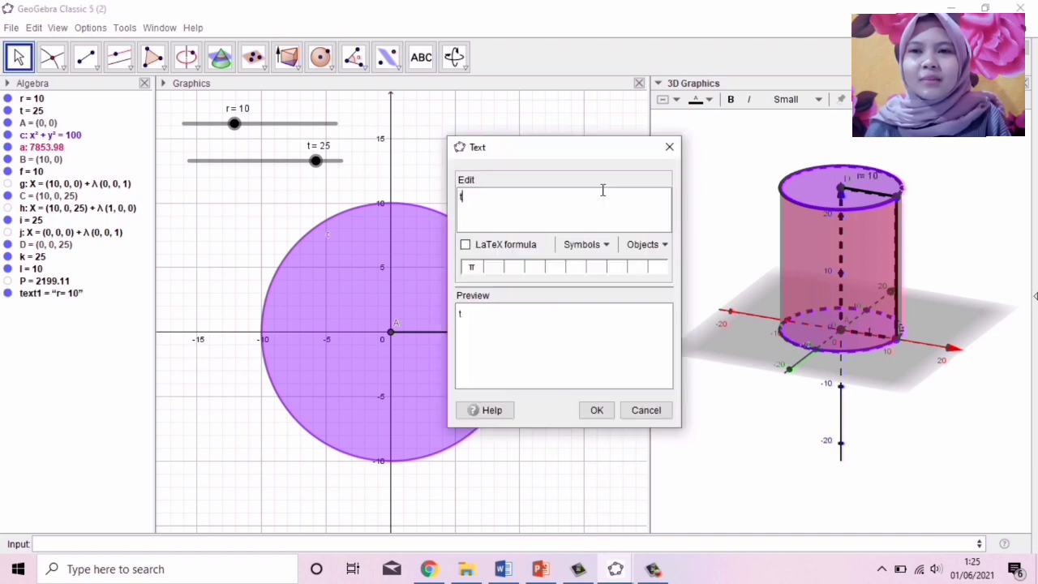
pyautogui.write('=')
pyautogui.click(647, 244)
pyautogui.scroll(-5, 677, 354)
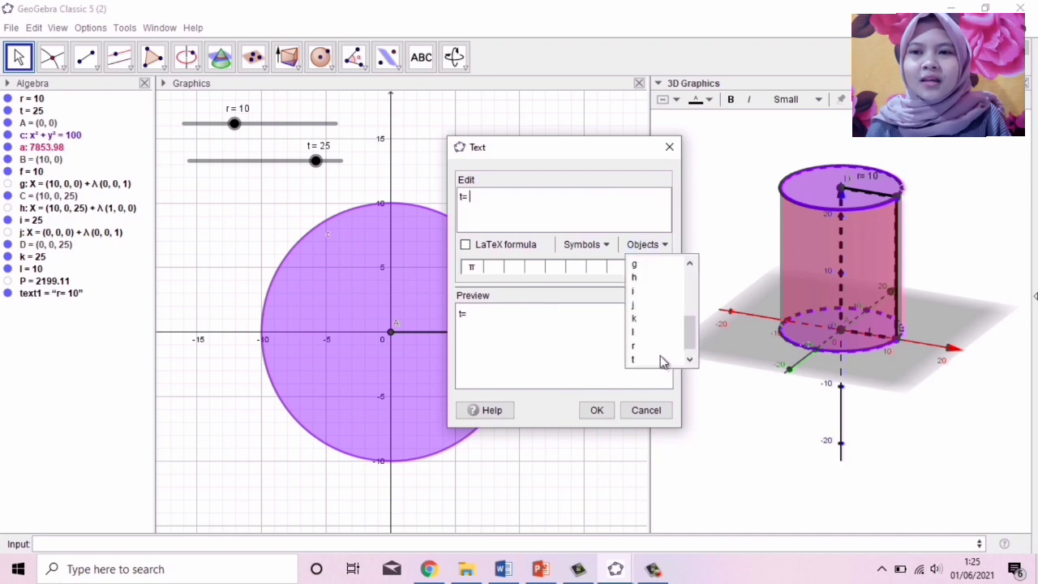
pyautogui.click(643, 361)
pyautogui.click(598, 409)
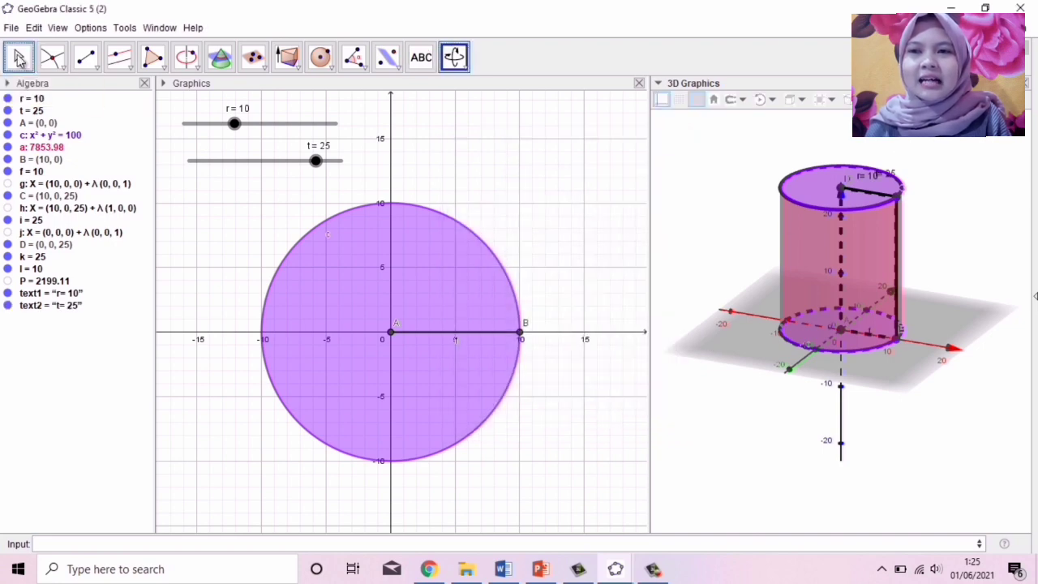
pyautogui.moveTo(882, 180); pyautogui.dragTo(930, 252)
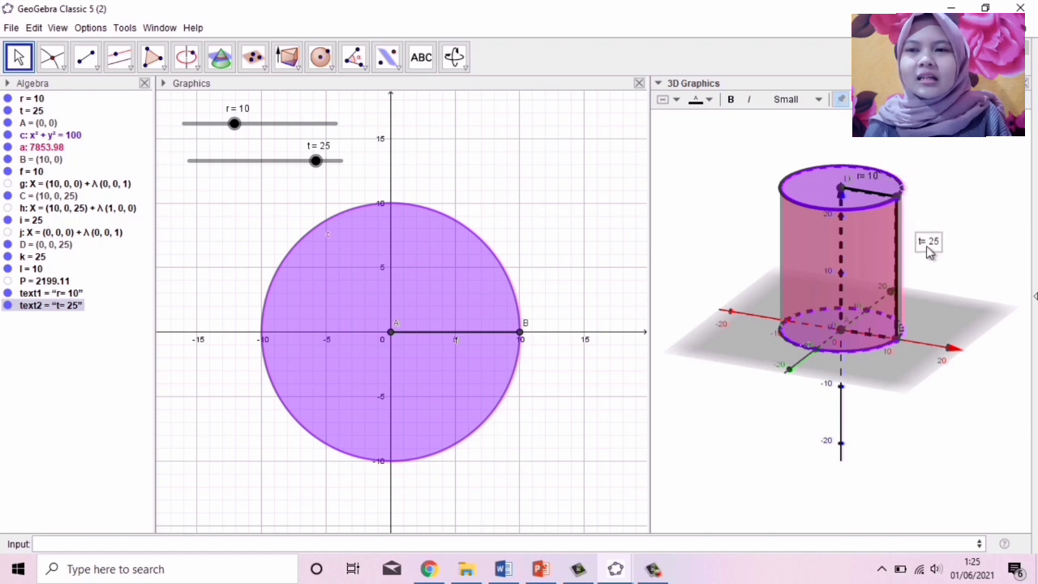
# Format the "r=" and "t=" labels in the 3D view as bold with text size Large
pyautogui.click(876, 179)
pyautogui.click(865, 177)
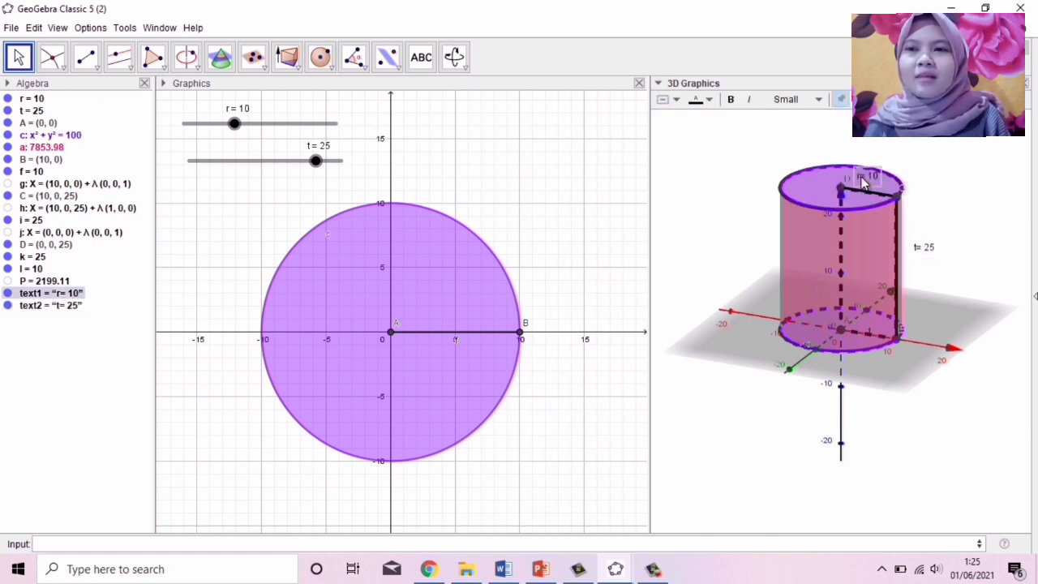
pyautogui.click(733, 100)
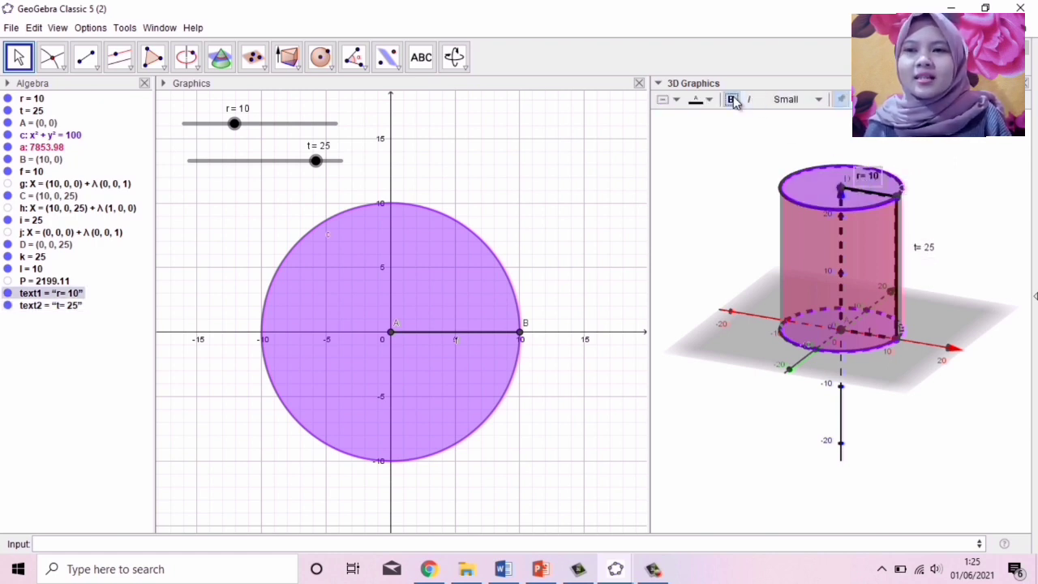
pyautogui.click(799, 100)
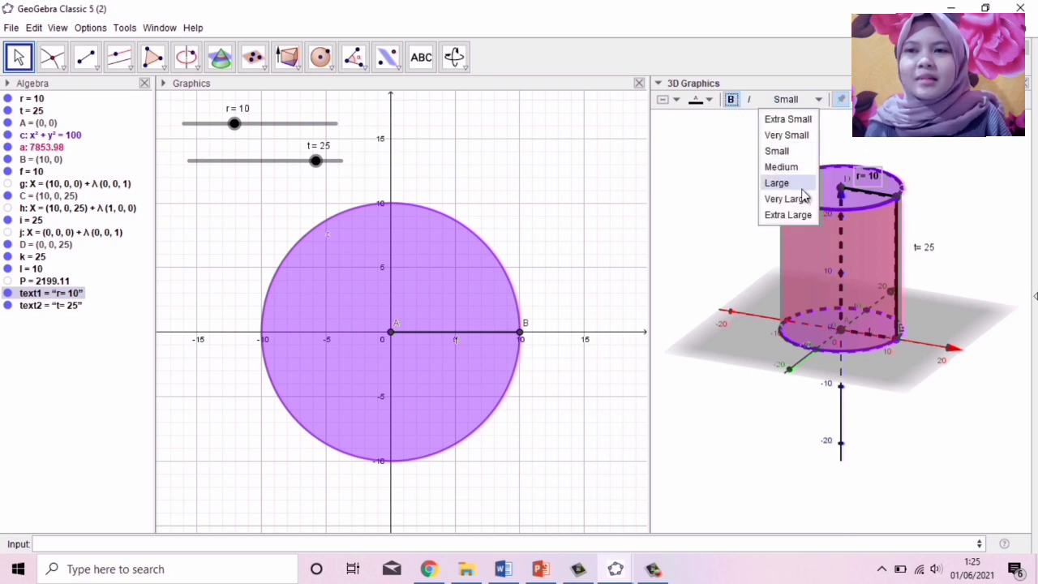
pyautogui.click(799, 183)
pyautogui.click(924, 246)
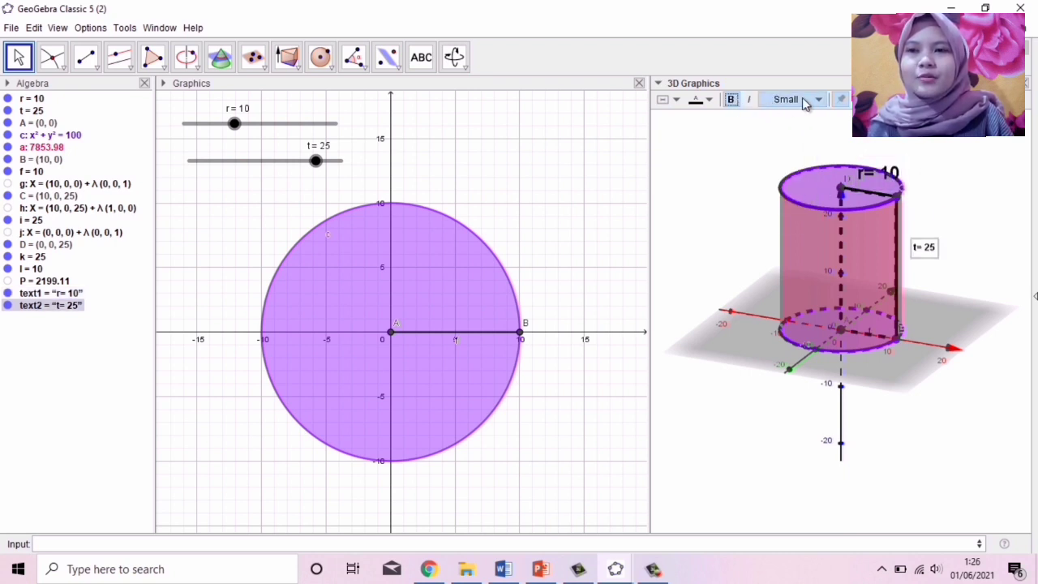
pyautogui.click(802, 98)
pyautogui.click(798, 183)
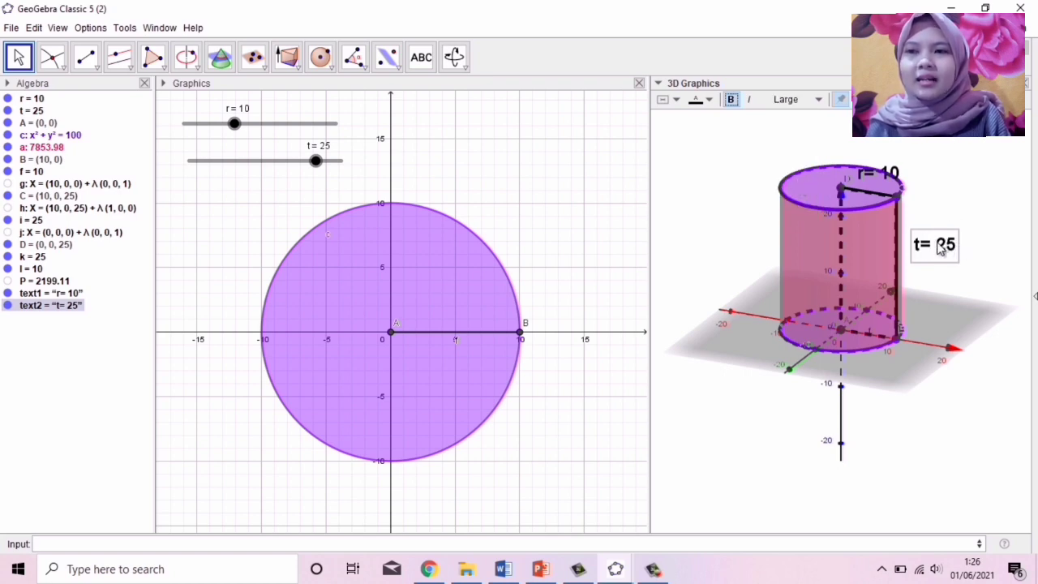
pyautogui.press('Escape')
# Append the unit "cm" after the dynamic r value in the radius label text1
pyautogui.click(892, 176)
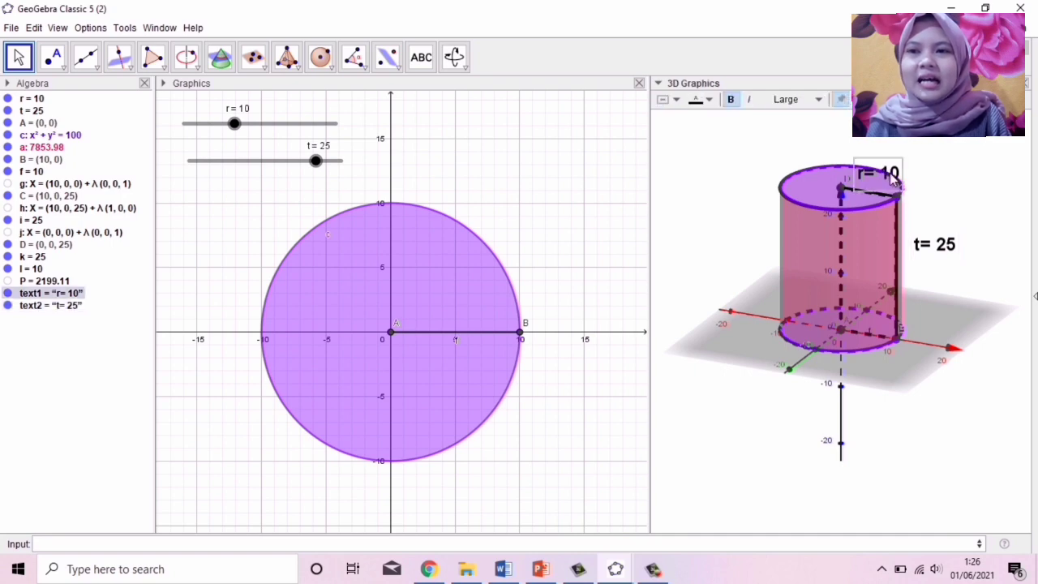
pyautogui.rightClick(892, 179)
pyautogui.click(930, 322)
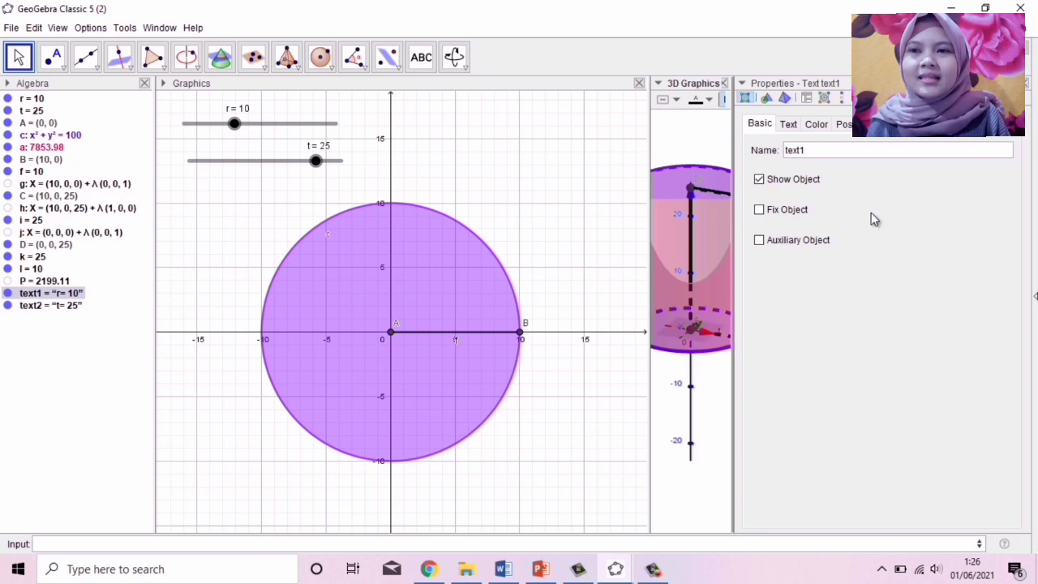
pyautogui.click(788, 124)
pyautogui.click(815, 198)
pyautogui.write('cm')
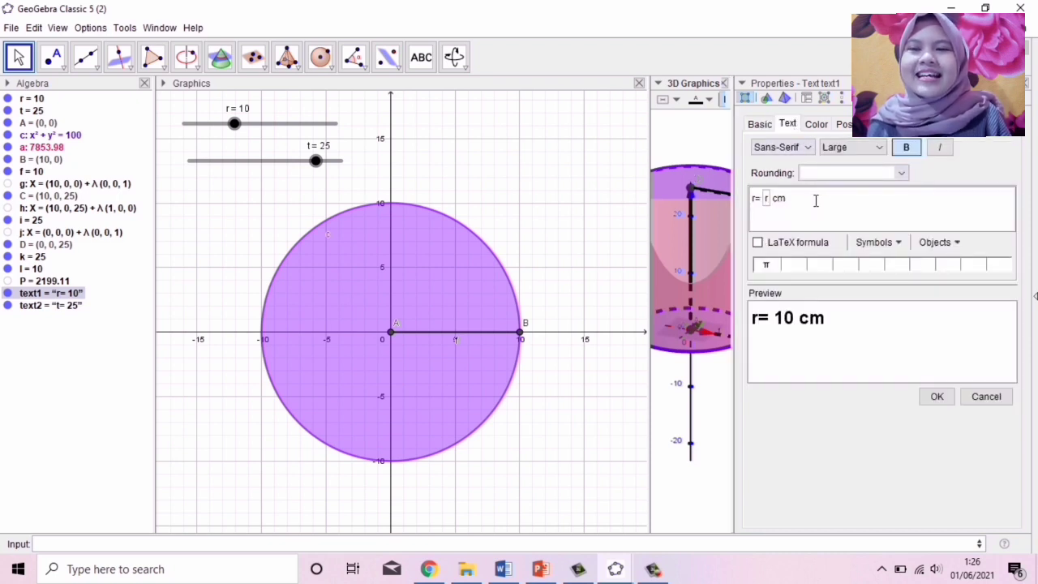
pyautogui.click(937, 396)
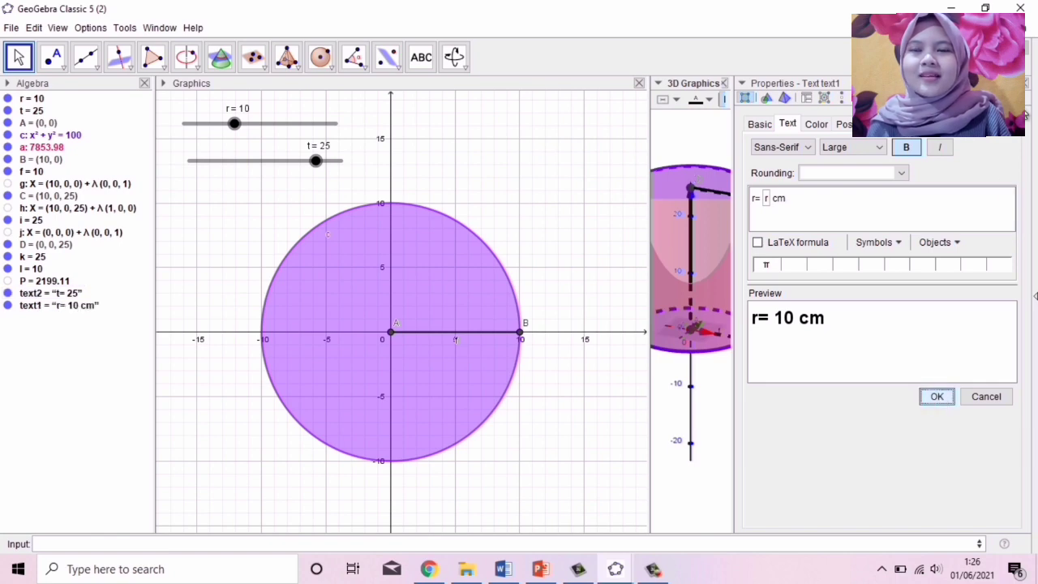
pyautogui.click(1025, 83)
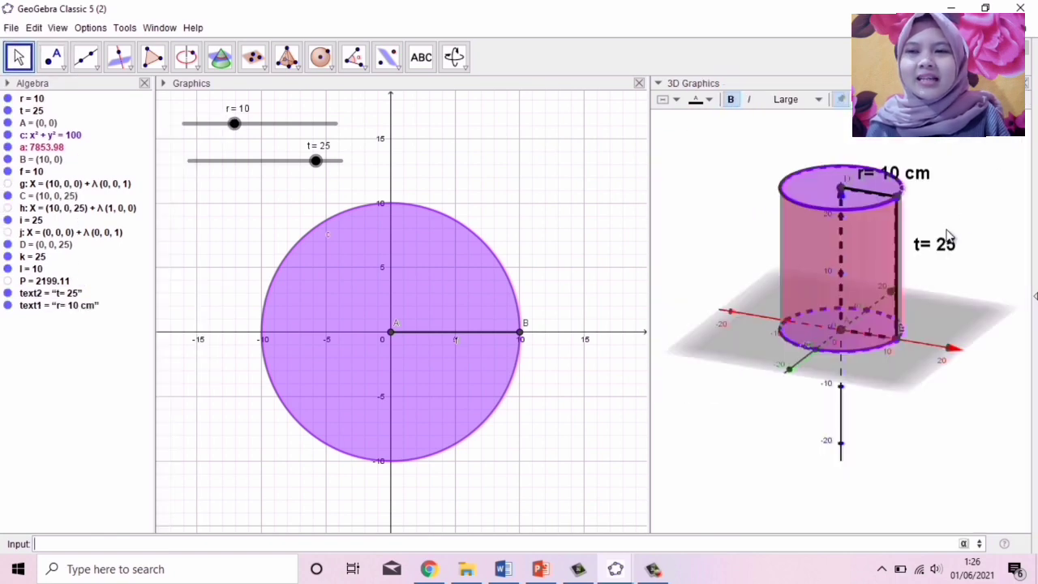
# Append the unit "cm" after the dynamic t value in the height label text2
pyautogui.click(945, 242)
pyautogui.rightClick(946, 241)
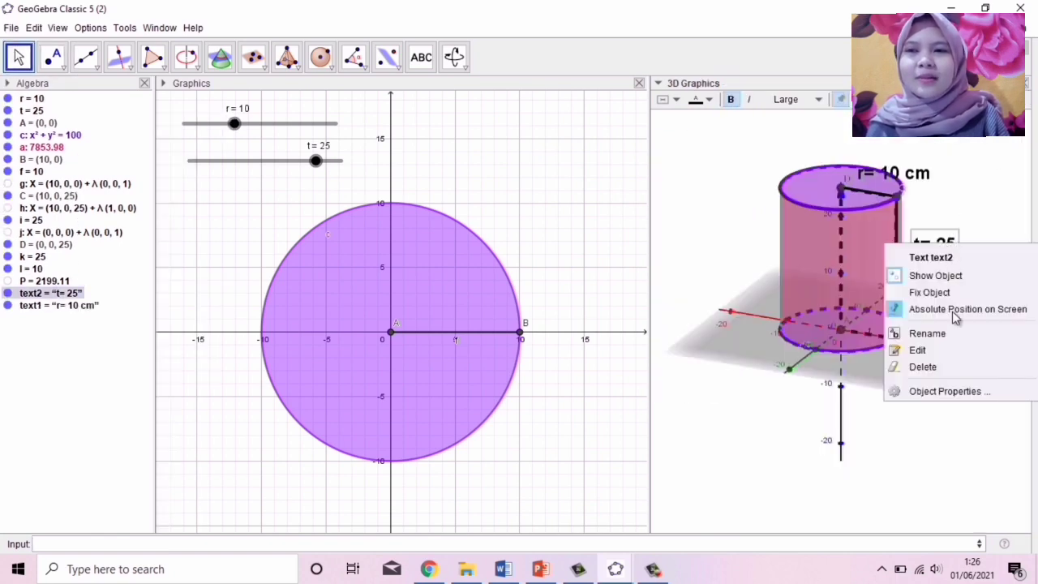
pyautogui.click(964, 391)
pyautogui.click(838, 201)
pyautogui.write('cm')
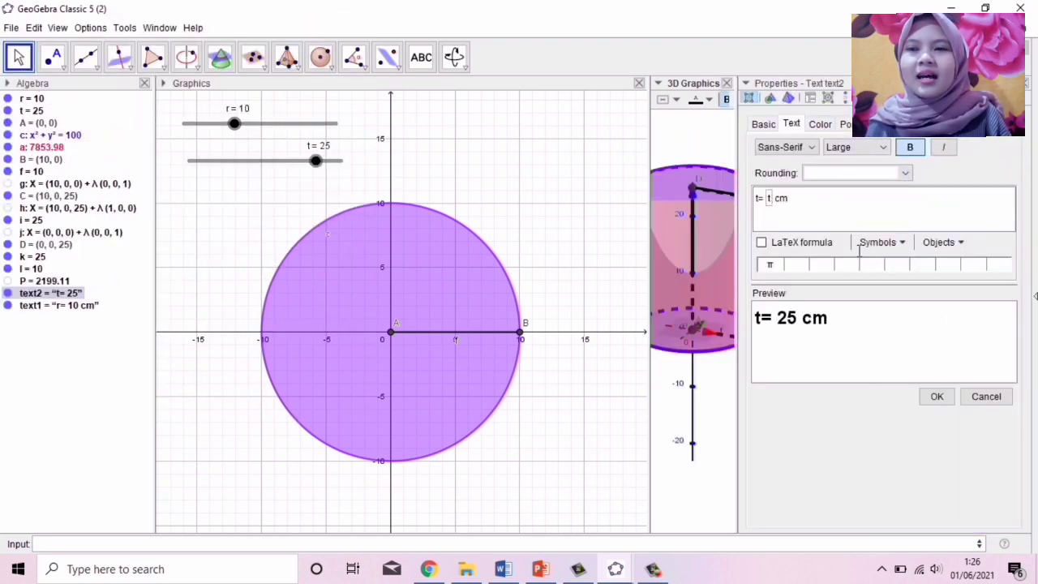
pyautogui.click(936, 396)
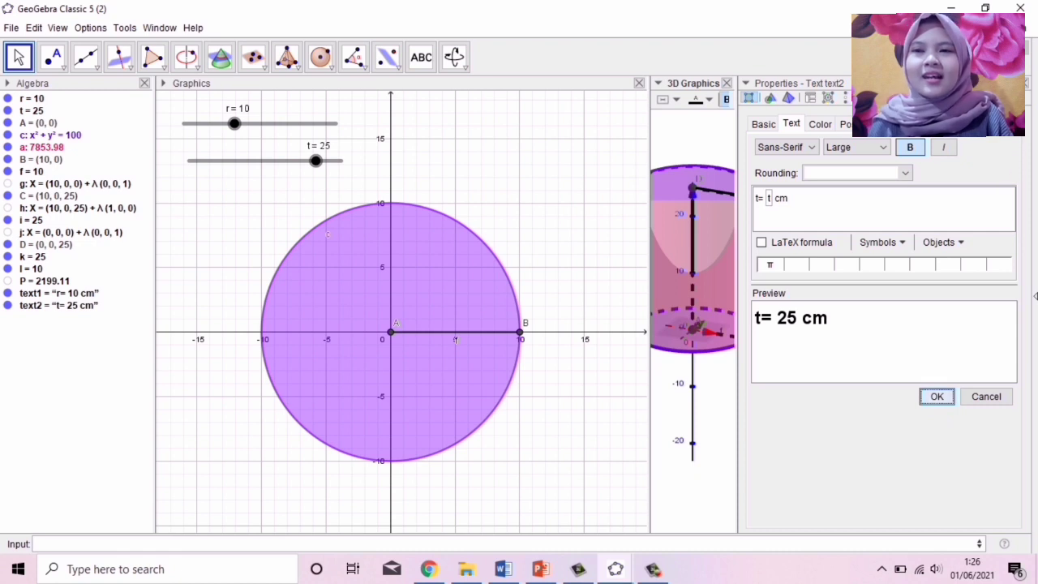
# Add a text "Luas Permukaan Tabung=" to the 3D view, linked to the value of P and followed by "cm²"
pyautogui.click(421, 56)
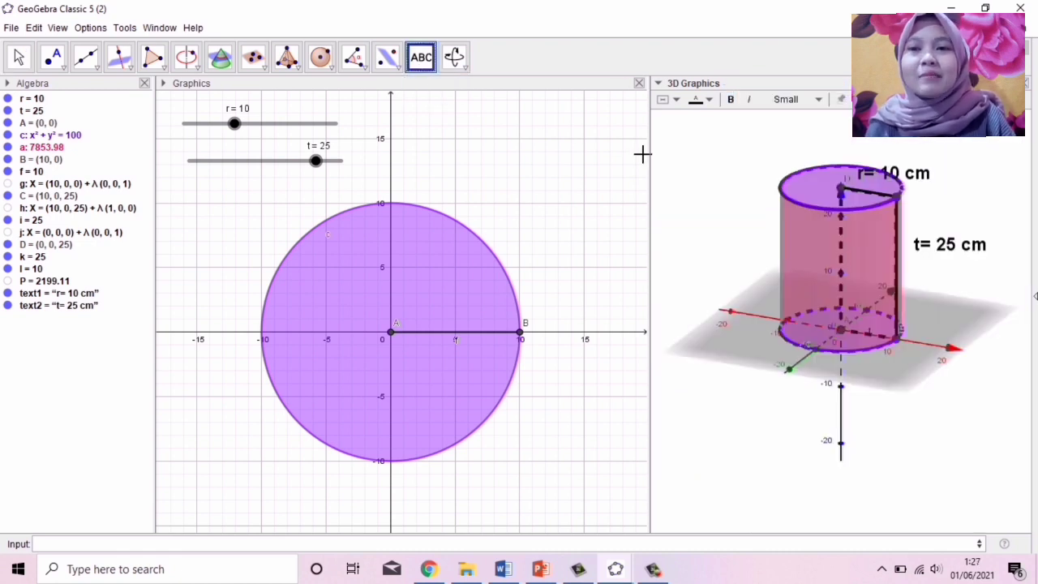
pyautogui.click(681, 171)
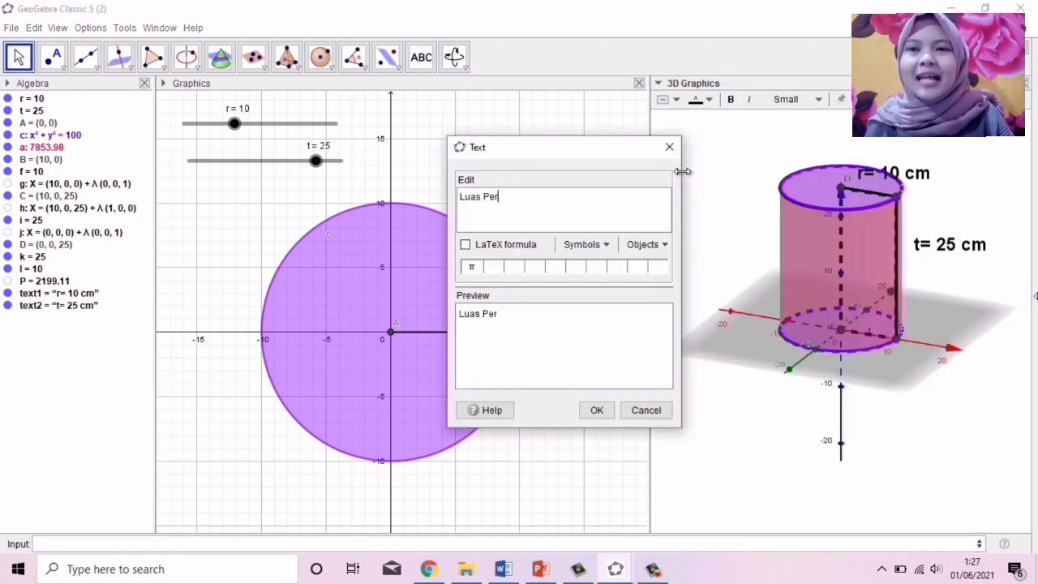
pyautogui.write('Luas Permukaan Tabung=')
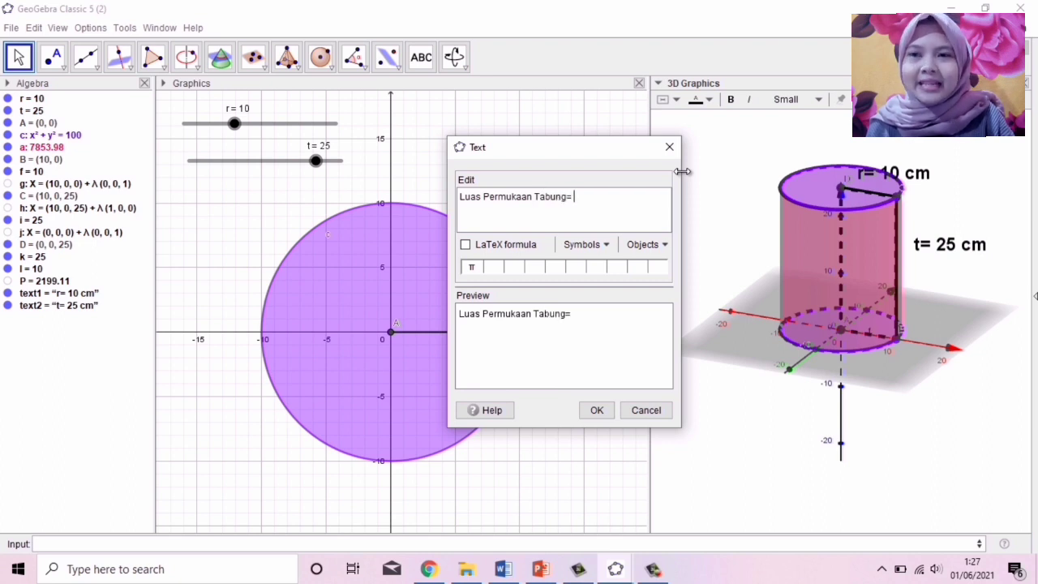
pyautogui.click(654, 243)
pyautogui.moveTo(686, 276)
pyautogui.mouseDown()
pyautogui.moveTo(686, 349)
pyautogui.moveTo(681, 285)
pyautogui.mouseUp()
pyautogui.click(660, 331)
pyautogui.write('cm')
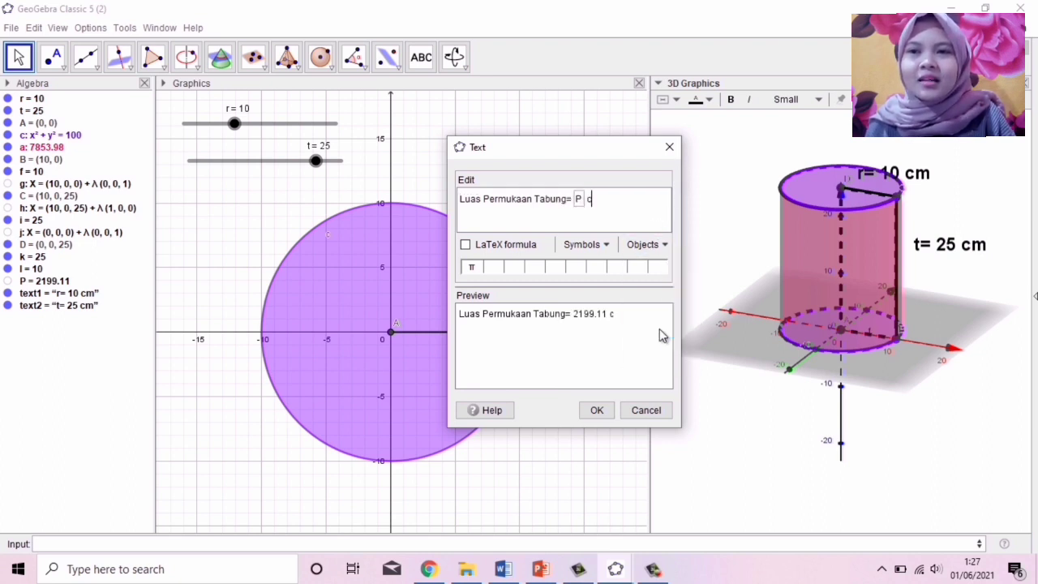
pyautogui.click(586, 244)
pyautogui.moveTo(619, 369)
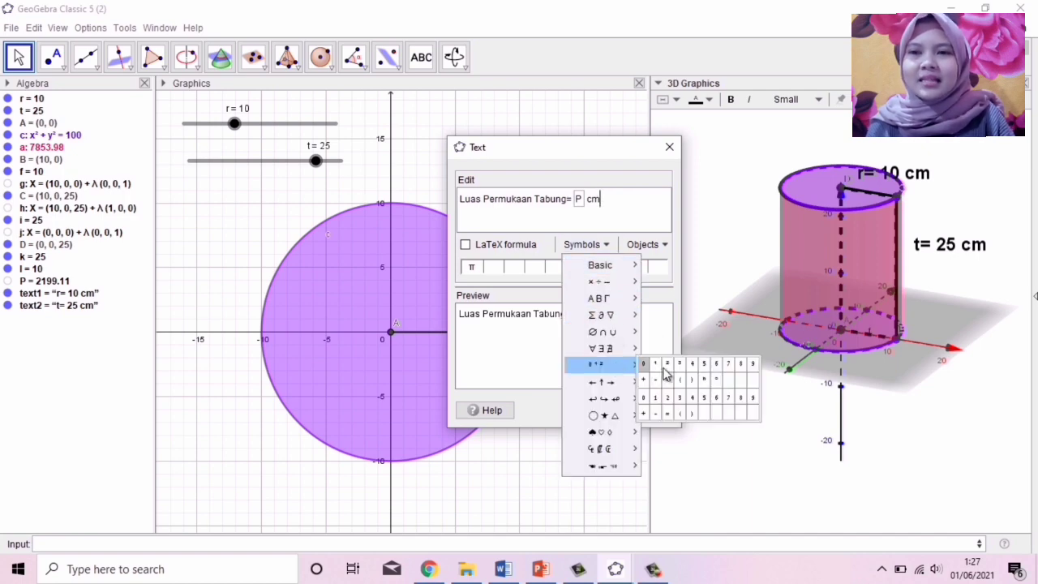
pyautogui.click(666, 373)
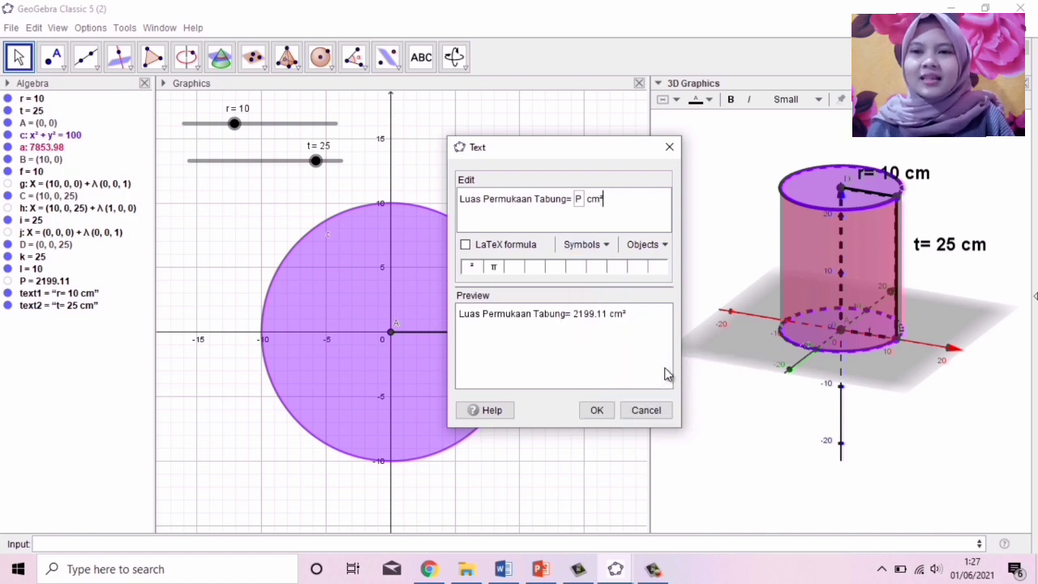
pyautogui.click(597, 411)
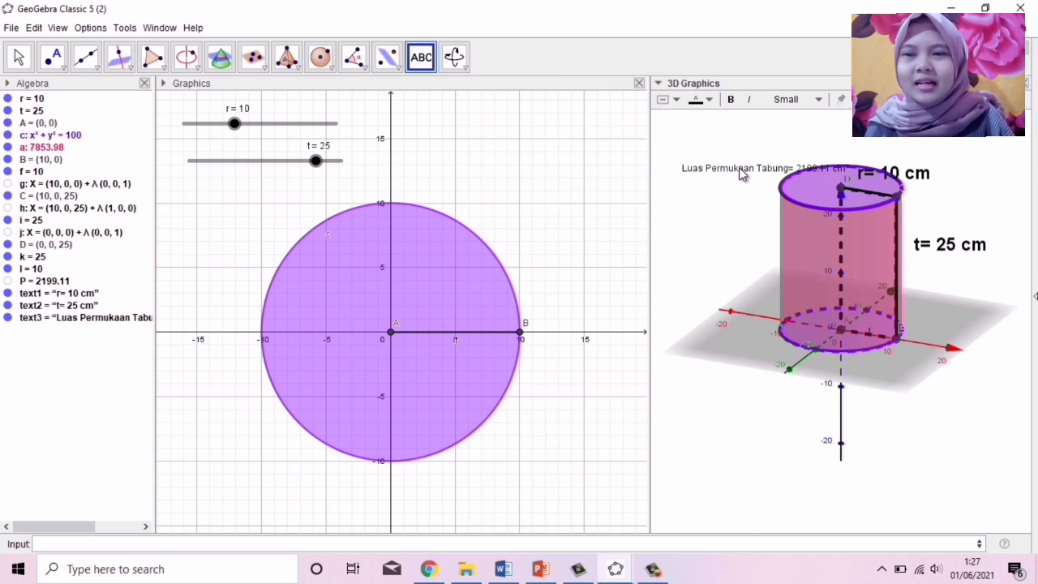
# Move the surface area text below the cylinder and make it bold with size Large
pyautogui.moveTo(741, 180); pyautogui.dragTo(766, 430)
pyautogui.press('Escape')
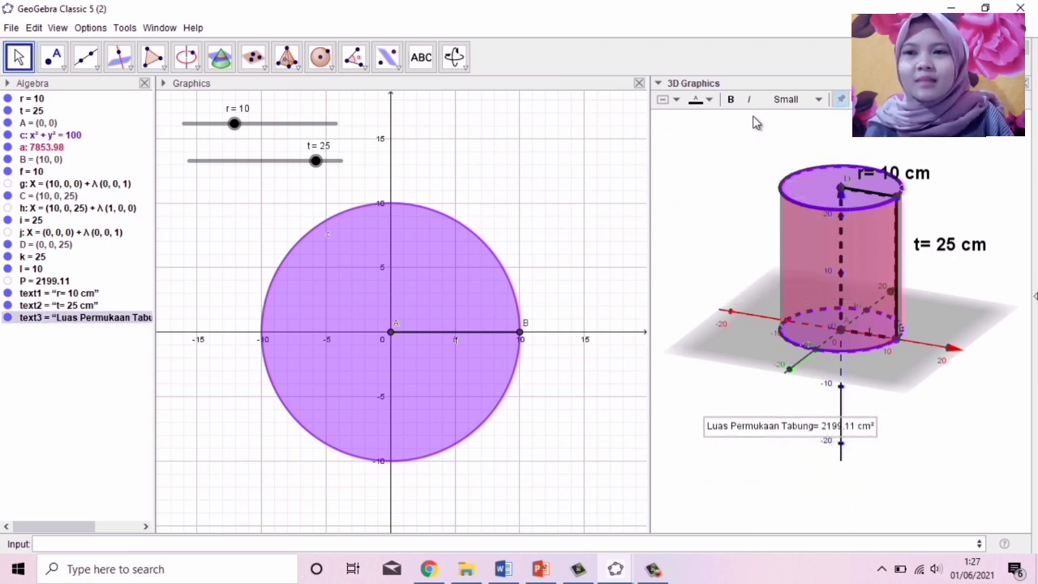
pyautogui.click(729, 102)
pyautogui.click(790, 99)
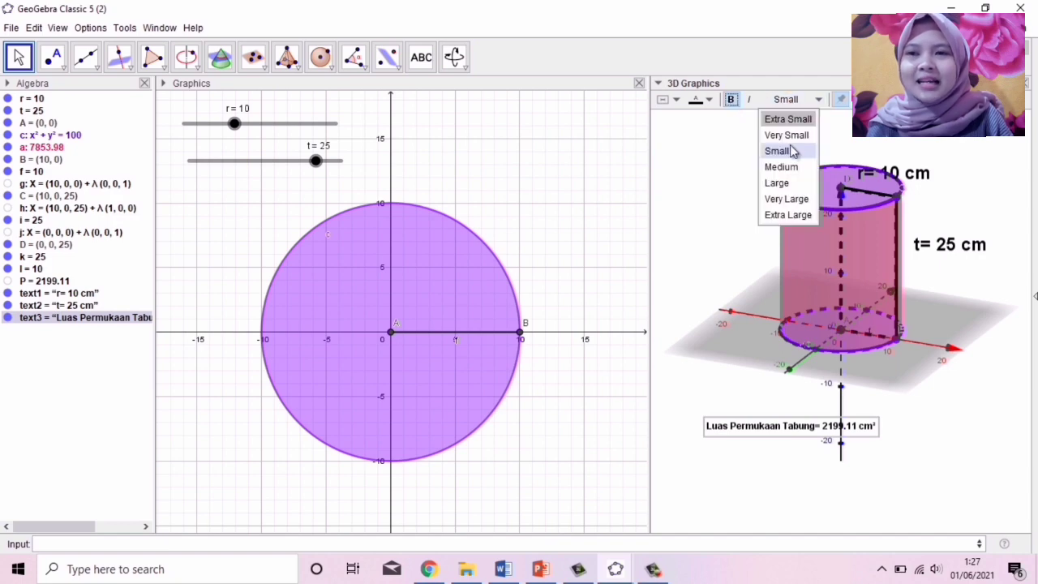
pyautogui.click(778, 183)
pyautogui.moveTo(888, 424); pyautogui.dragTo(863, 430)
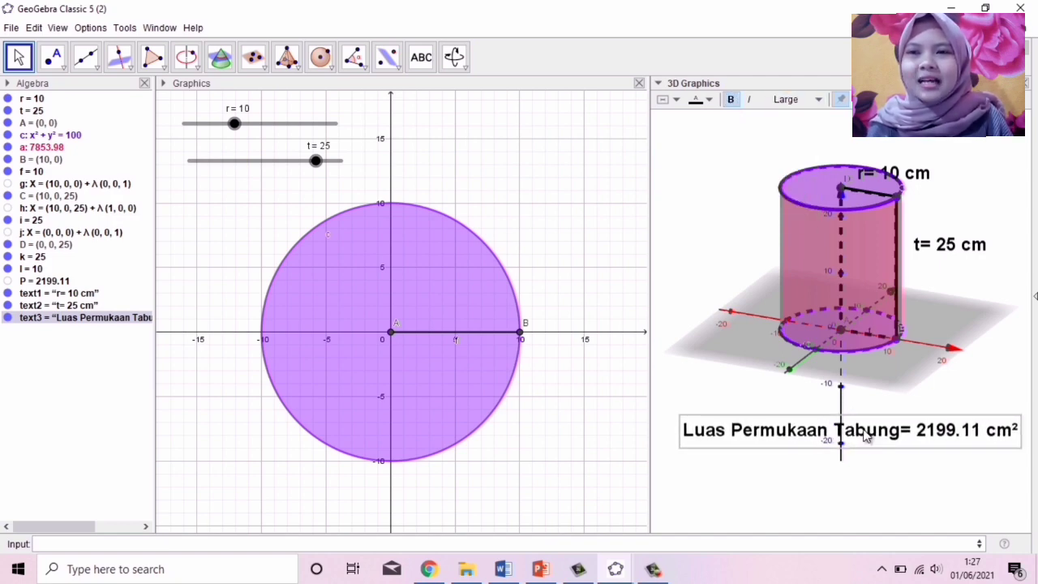
# Widen the 3D Graphics view and reposition the surface area text beneath the cylinder
pyautogui.moveTo(639, 298); pyautogui.dragTo(573, 296)
pyautogui.moveTo(733, 428)
pyautogui.mouseDown()
pyautogui.moveTo(753, 445)
pyautogui.moveTo(725, 413)
pyautogui.moveTo(732, 426)
pyautogui.mouseUp()
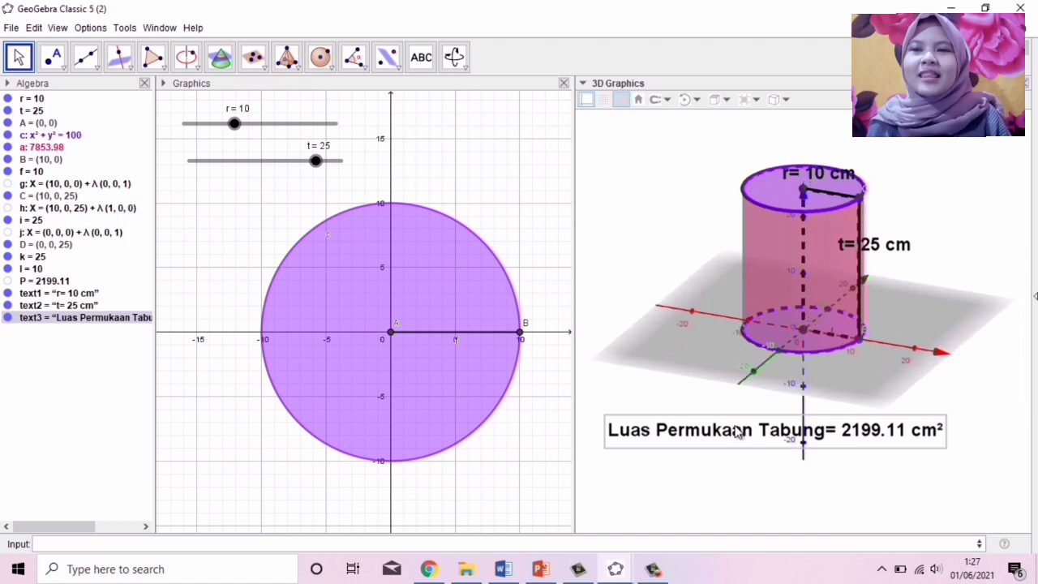
pyautogui.click(730, 429)
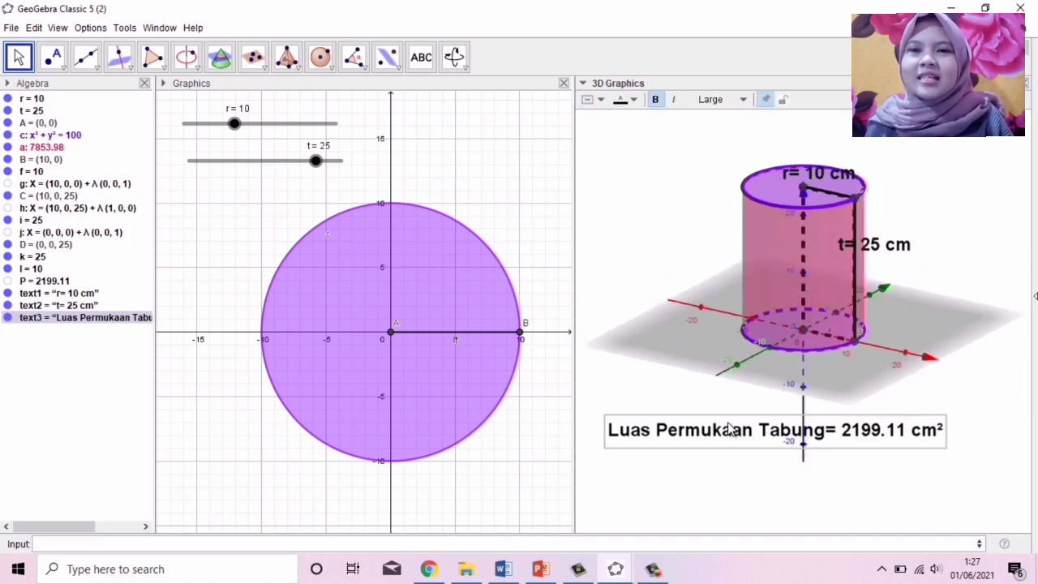
pyautogui.moveTo(744, 432); pyautogui.dragTo(755, 432, button='right')
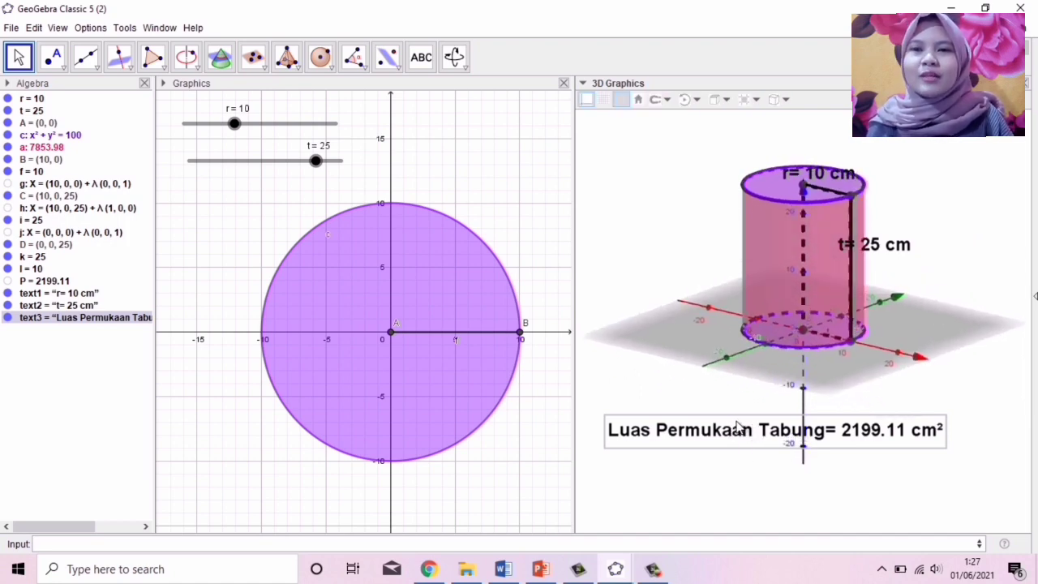
pyautogui.click(754, 431)
pyautogui.moveTo(754, 431); pyautogui.dragTo(787, 440)
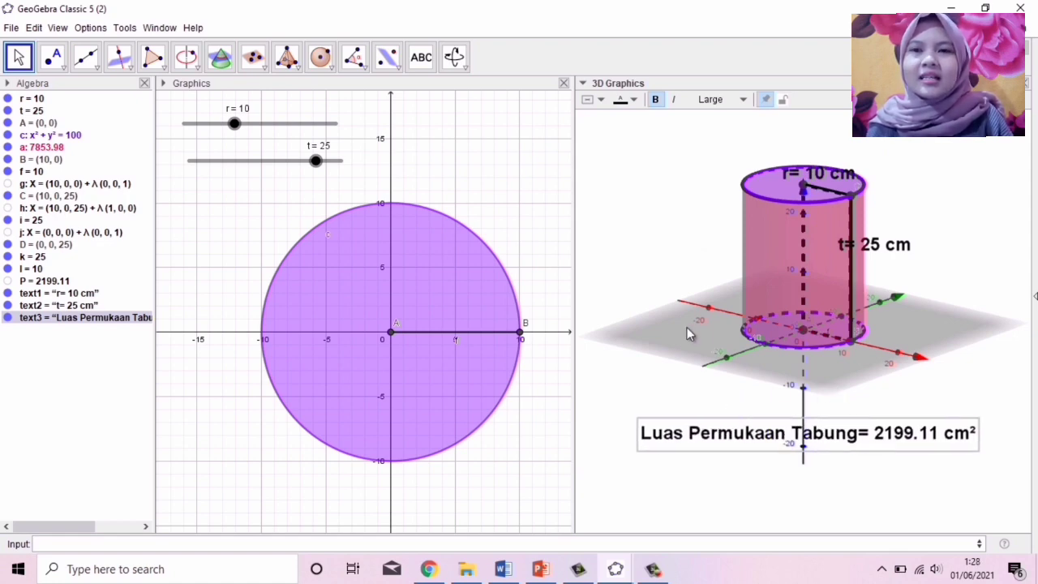
# Test the construction by changing slider r to 8.5 and t to 13, and move both sliders back to their starting positions
pyautogui.moveTo(234, 125)
pyautogui.mouseDown()
pyautogui.moveTo(275, 127)
pyautogui.moveTo(227, 128)
pyautogui.mouseUp()
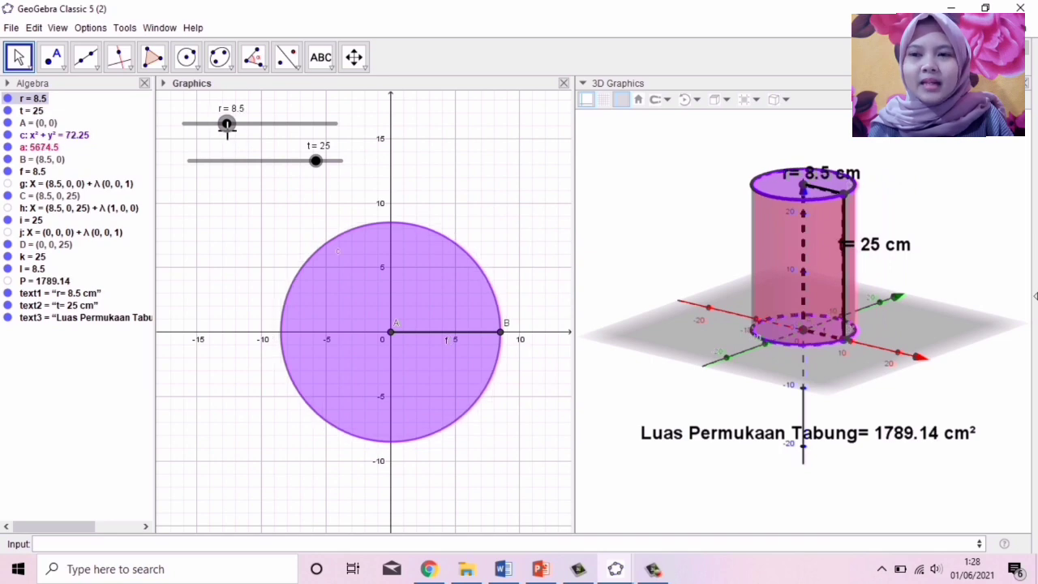
pyautogui.moveTo(316, 161); pyautogui.dragTo(256, 182)
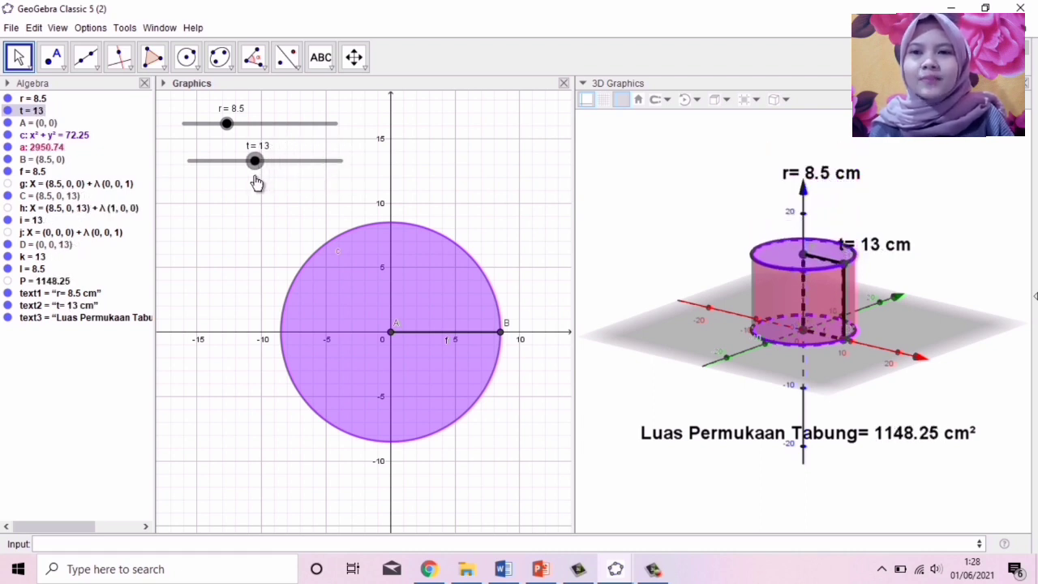
pyautogui.moveTo(227, 126); pyautogui.dragTo(235, 123)
pyautogui.moveTo(255, 160); pyautogui.dragTo(317, 175)
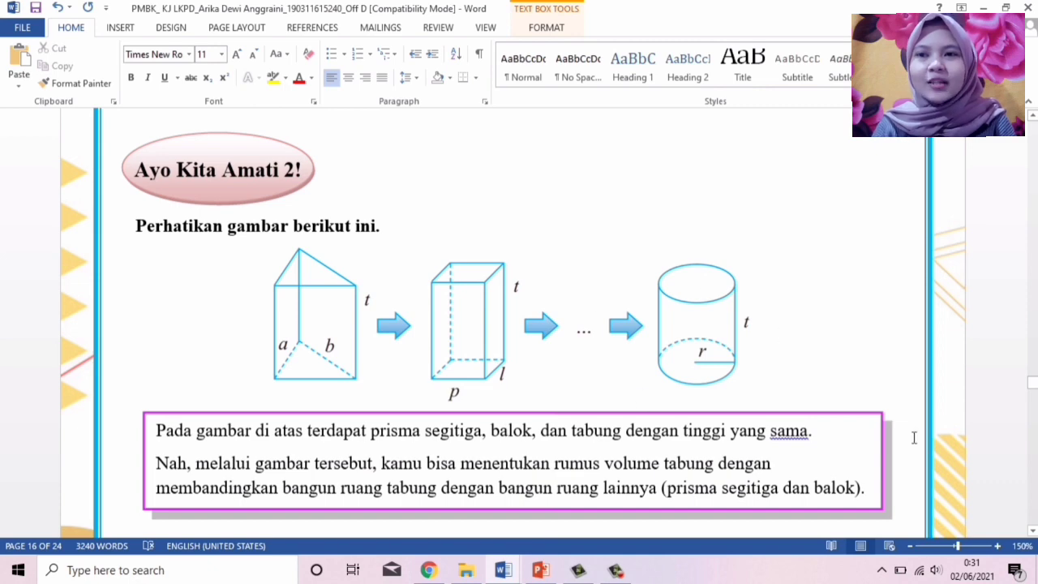
# Read the "Ayo Kita Amati 2!" activity in the Word worksheet down to the answer of question a
pyautogui.click(1033, 531)
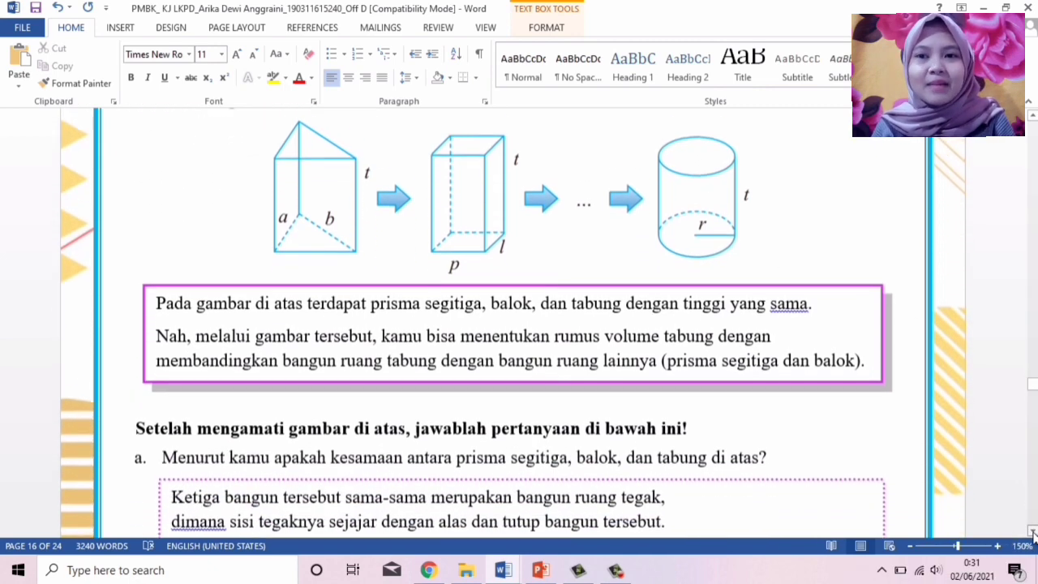
pyautogui.click(1033, 531)
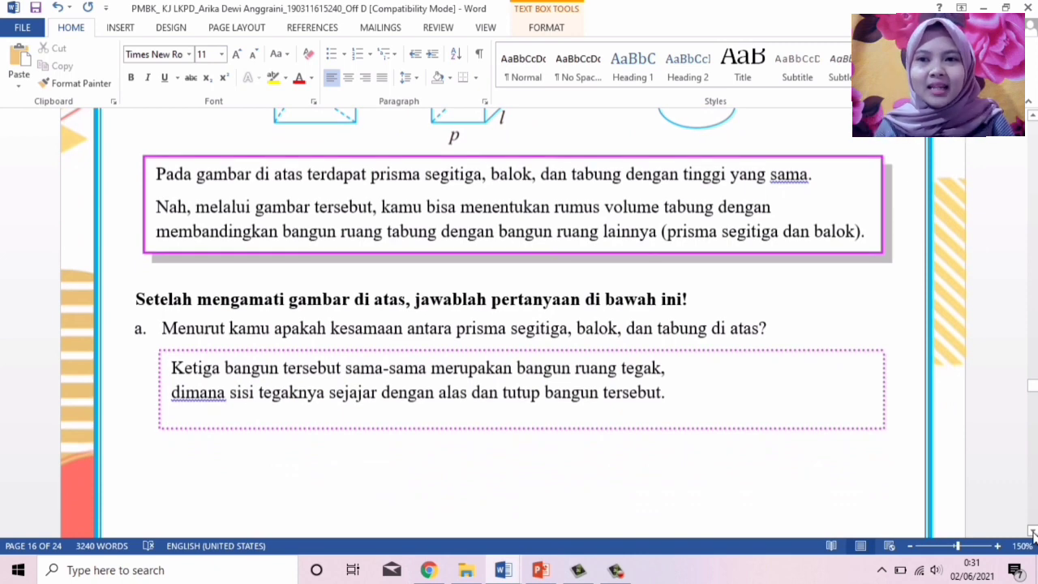
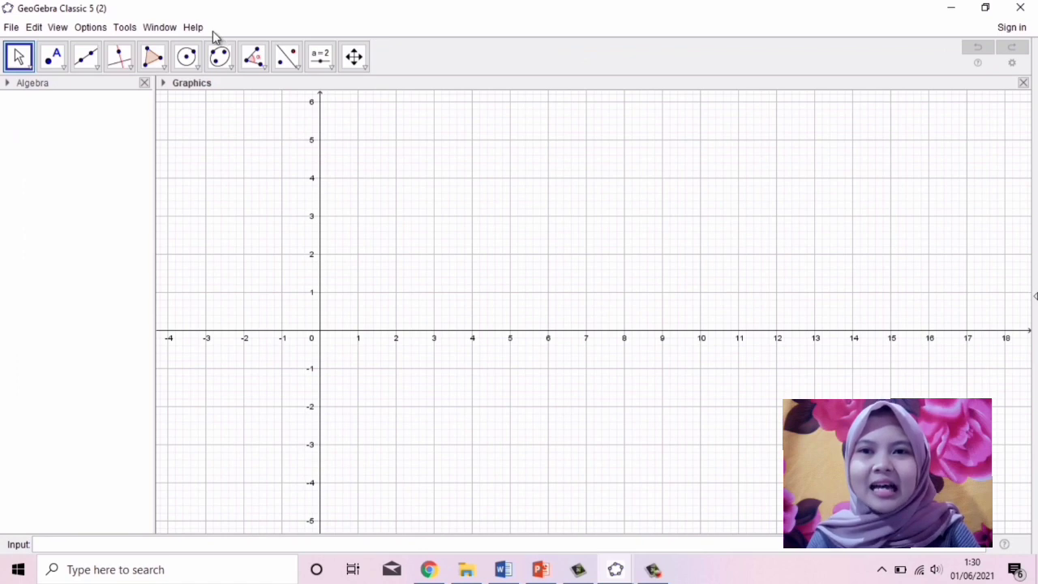
# Show the 3D Graphics view beside the Graphics view in the empty GeoGebra file
pyautogui.click(58, 28)
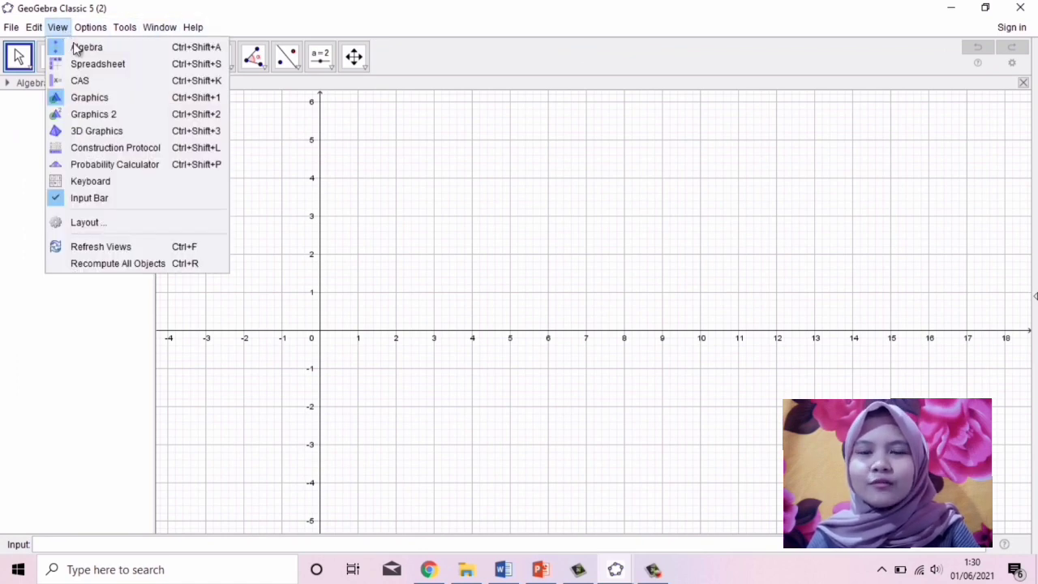
pyautogui.click(153, 133)
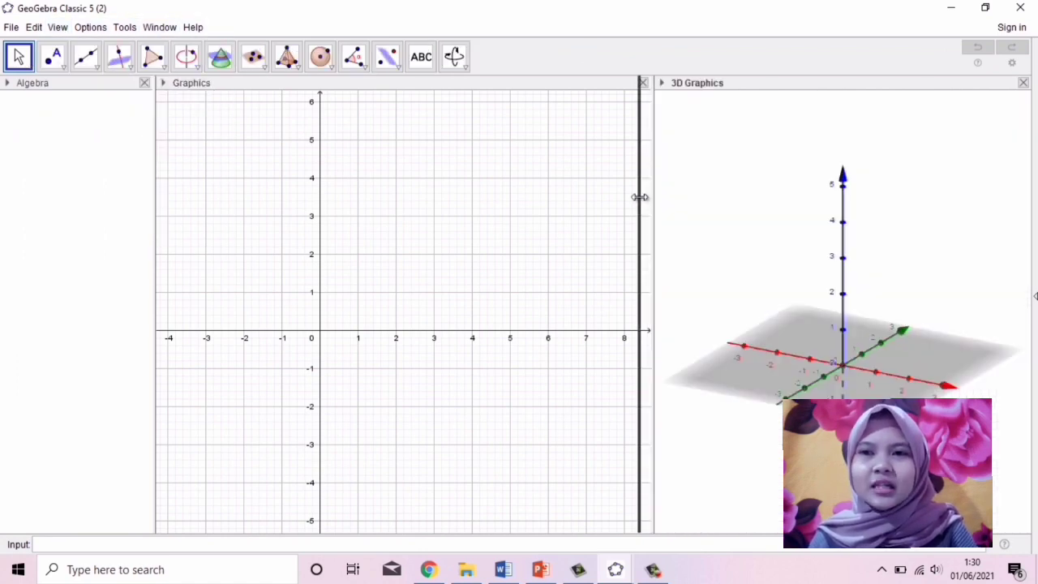
# Create number slider r from 0 to 50 with increment 0.5 in the Graphics view's upper-left corner and set it to 15
pyautogui.moveTo(639, 197); pyautogui.dragTo(640, 197)
pyautogui.moveTo(434, 211); pyautogui.dragTo(514, 201)
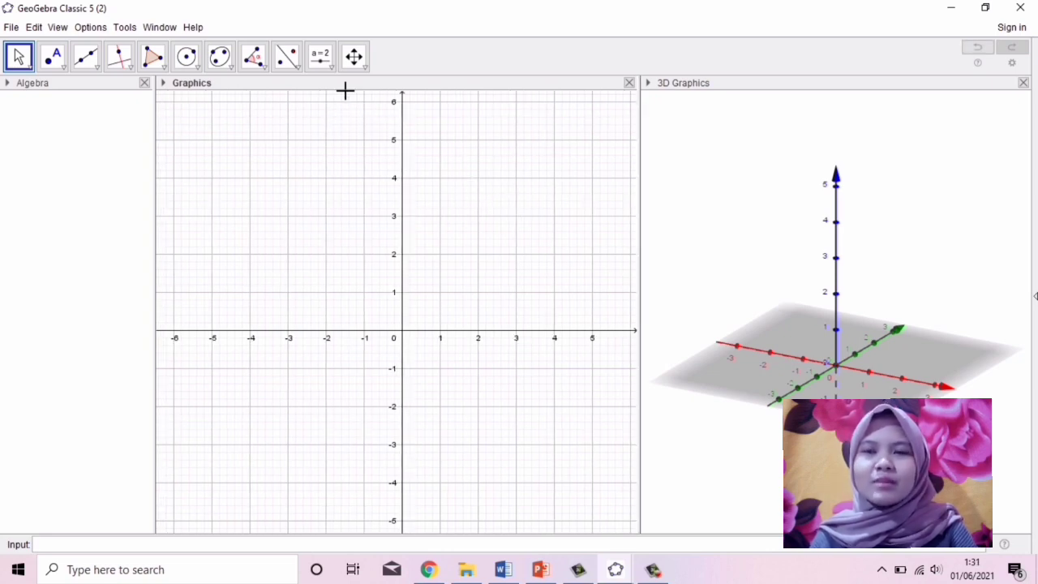
pyautogui.click(328, 65)
pyautogui.click(355, 91)
pyautogui.click(373, 126)
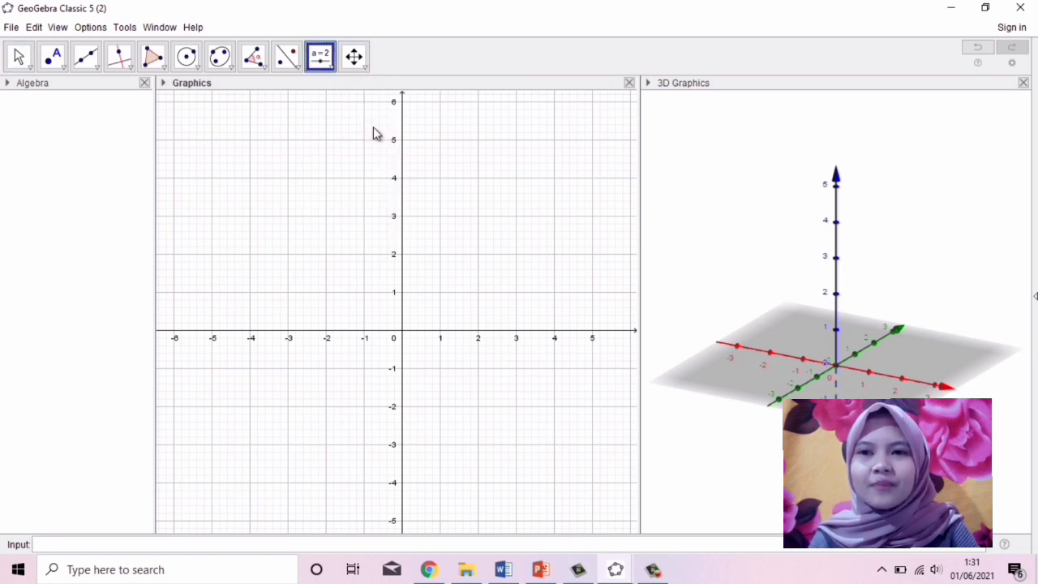
pyautogui.write('r')
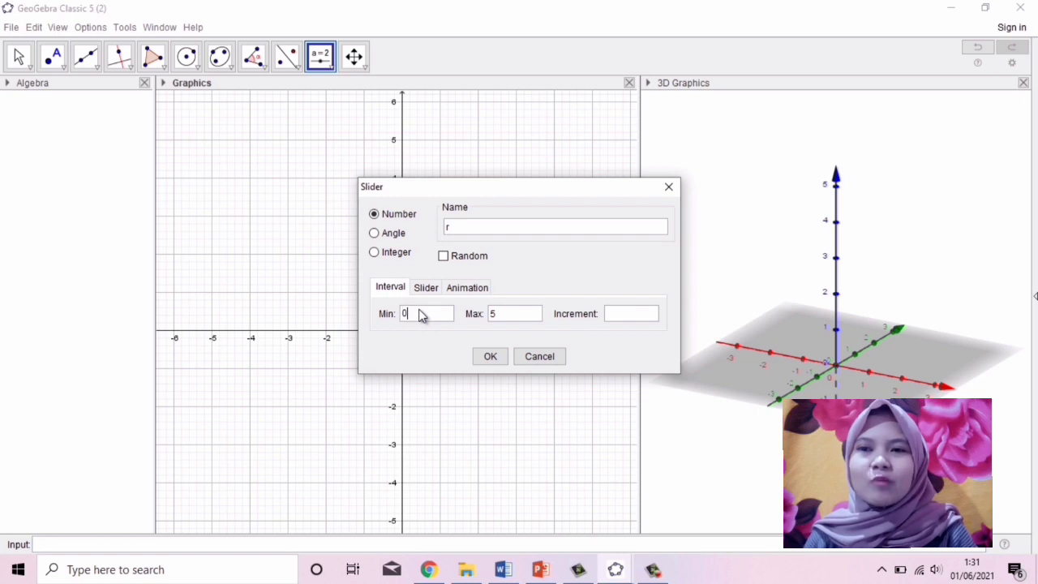
pyautogui.click(497, 313)
pyautogui.write('0')
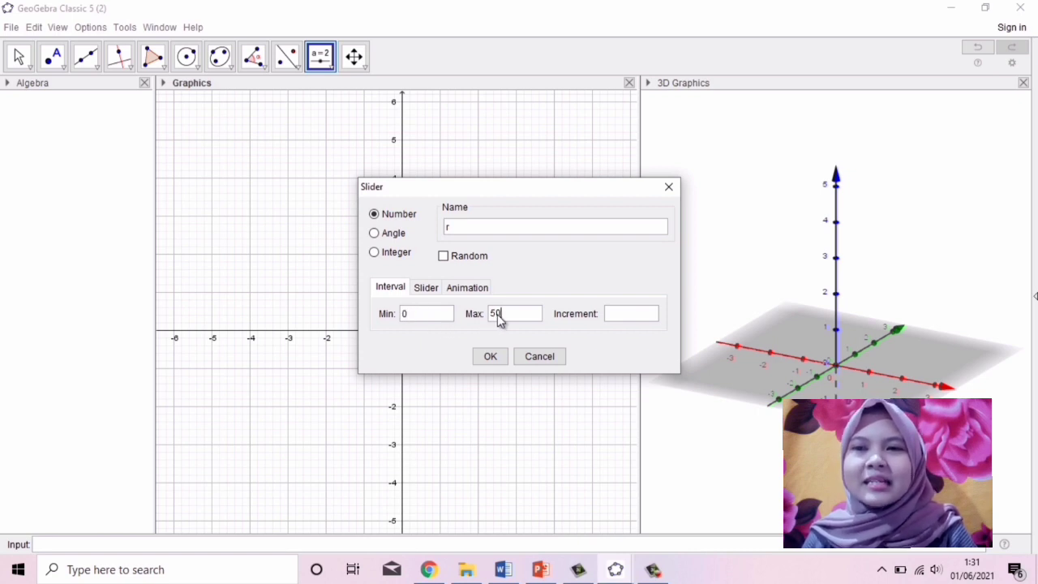
pyautogui.click(622, 315)
pyautogui.write('0.1')
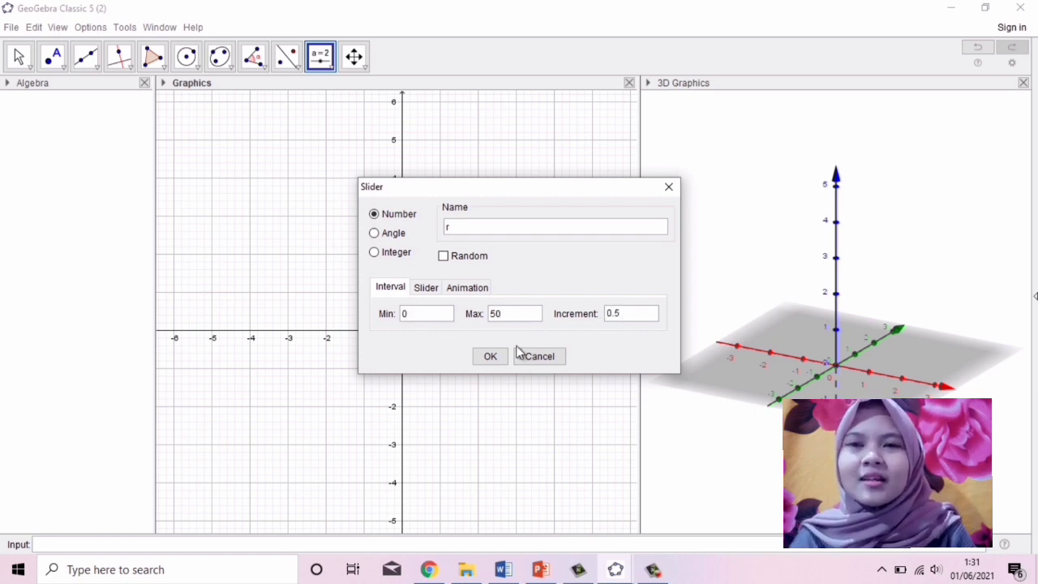
pyautogui.click(490, 356)
pyautogui.moveTo(478, 128); pyautogui.dragTo(286, 116)
pyautogui.moveTo(185, 120); pyautogui.dragTo(232, 135)
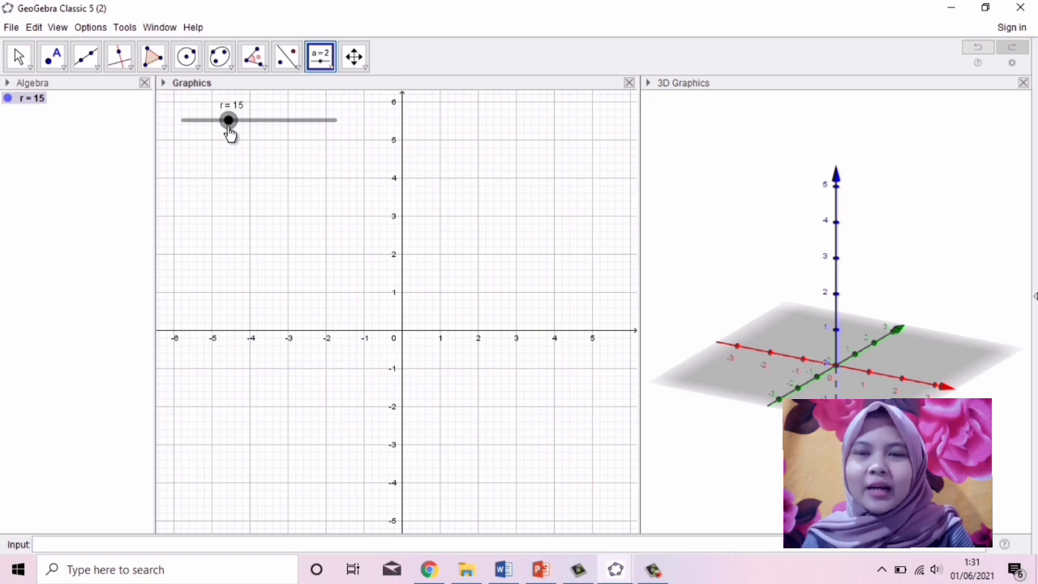
# Create number slider t from 0 to 50 with increment 0.5 directly below slider r and set it to 40
pyautogui.click(359, 160)
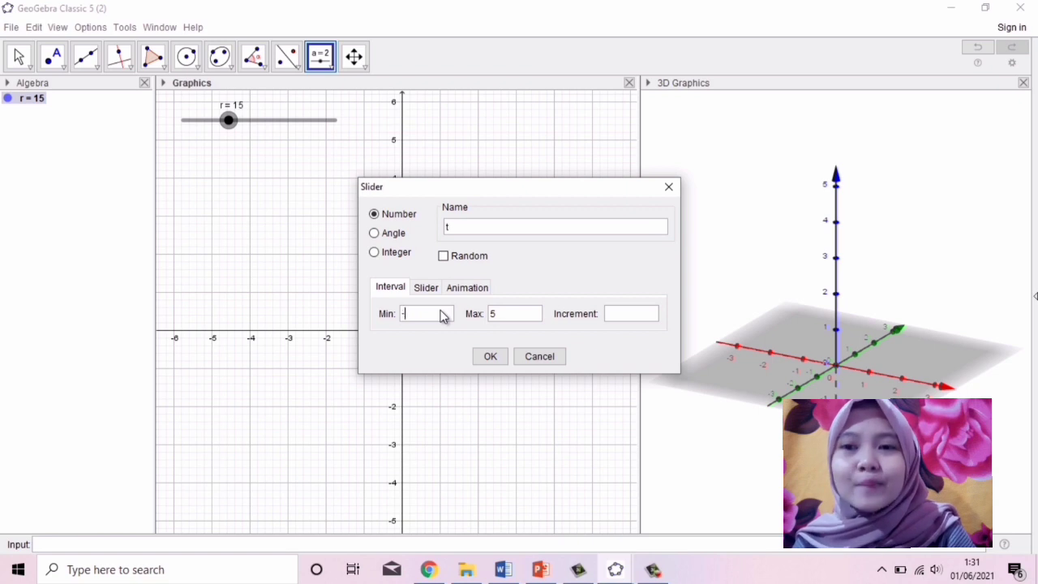
pyautogui.click(500, 320)
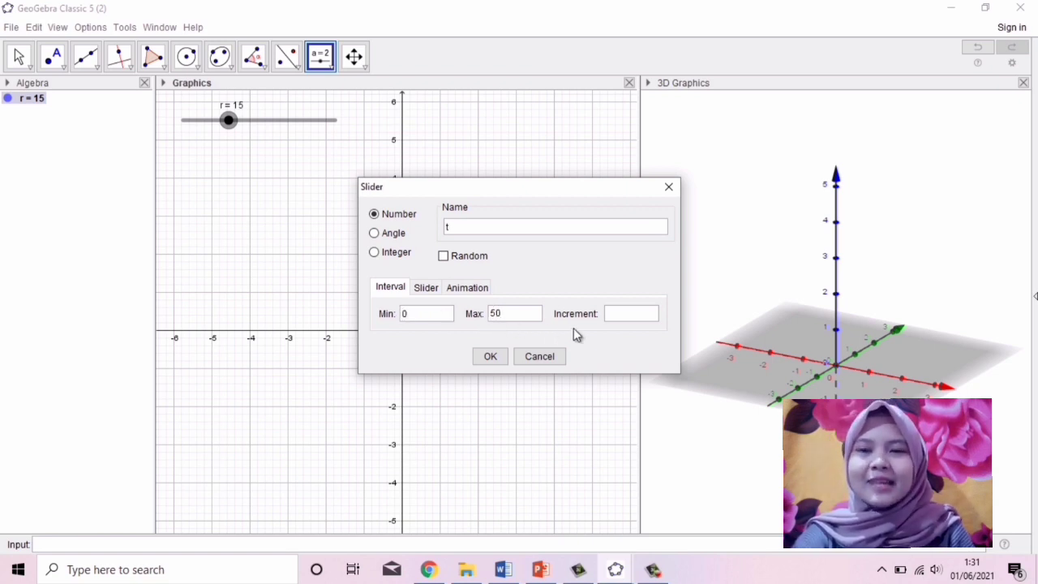
pyautogui.write('.5')
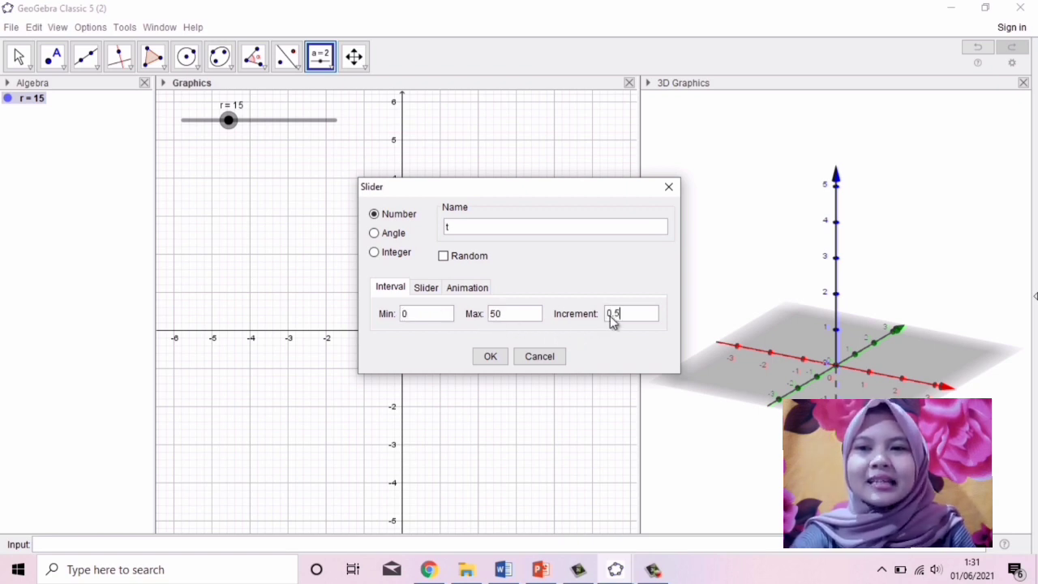
pyautogui.click(503, 357)
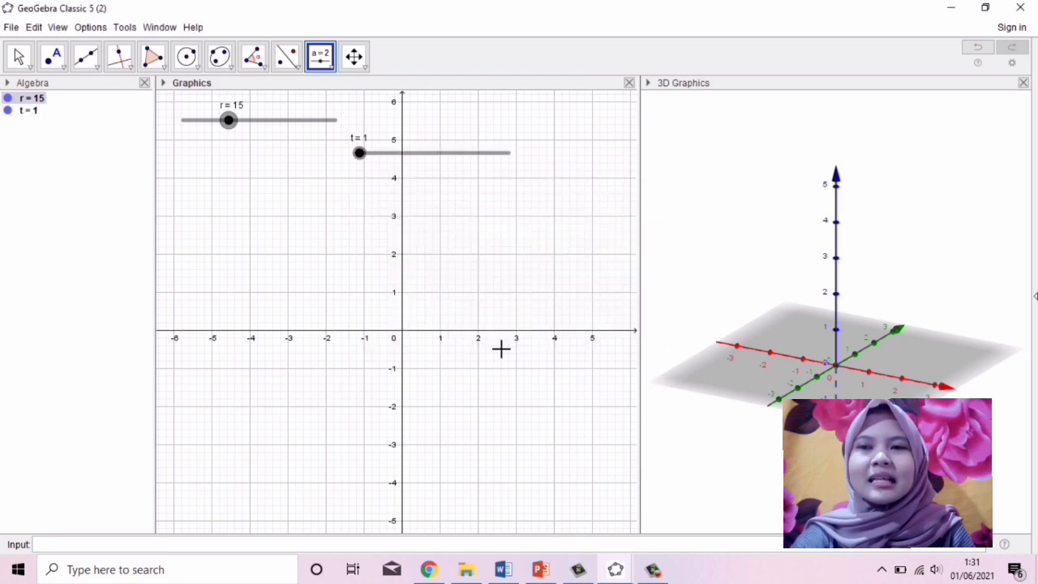
pyautogui.moveTo(482, 162); pyautogui.dragTo(313, 167)
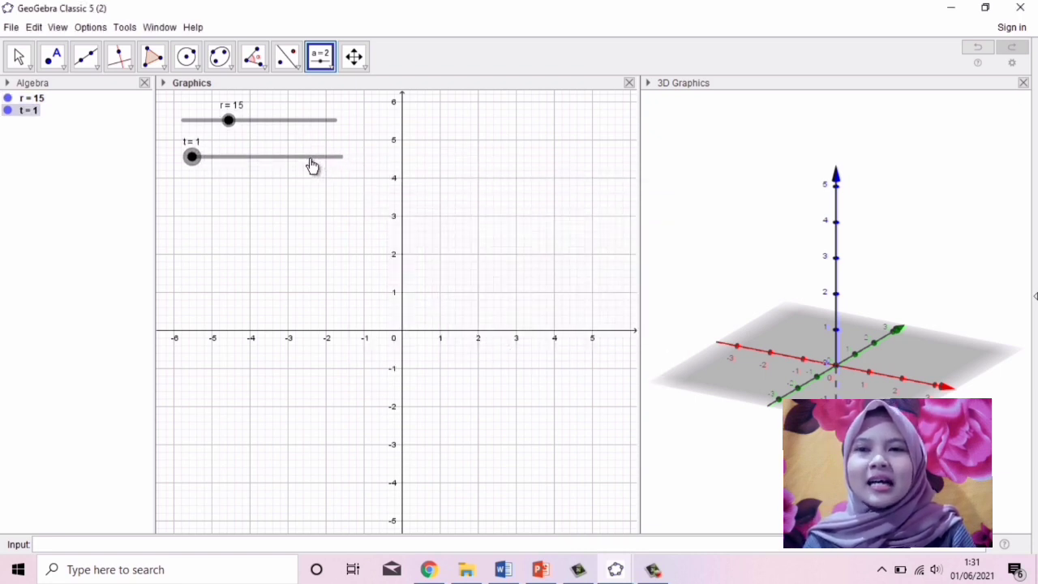
pyautogui.moveTo(192, 156); pyautogui.dragTo(311, 170)
pyautogui.press('Escape')
# Construct a circle centred at the origin with radius r using Circle: Center & Radius
pyautogui.scroll(-3, 452, 176)
pyautogui.scroll(-3, 454, 173)
pyautogui.moveTo(454, 174); pyautogui.dragTo(480, 297)
pyautogui.click(809, 294)
pyautogui.scroll(-5, 810, 296)
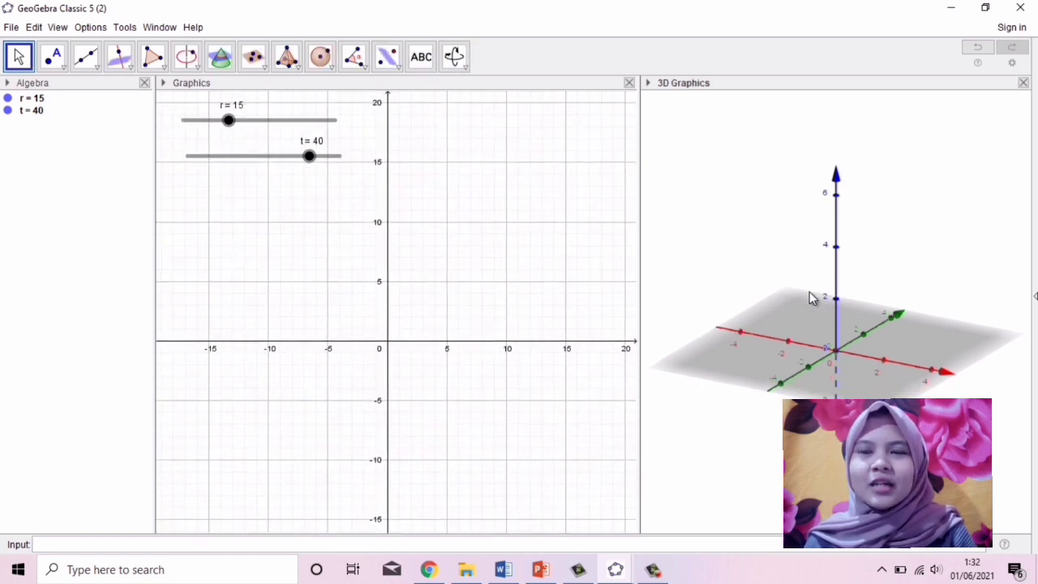
pyautogui.scroll(-2, 810, 293)
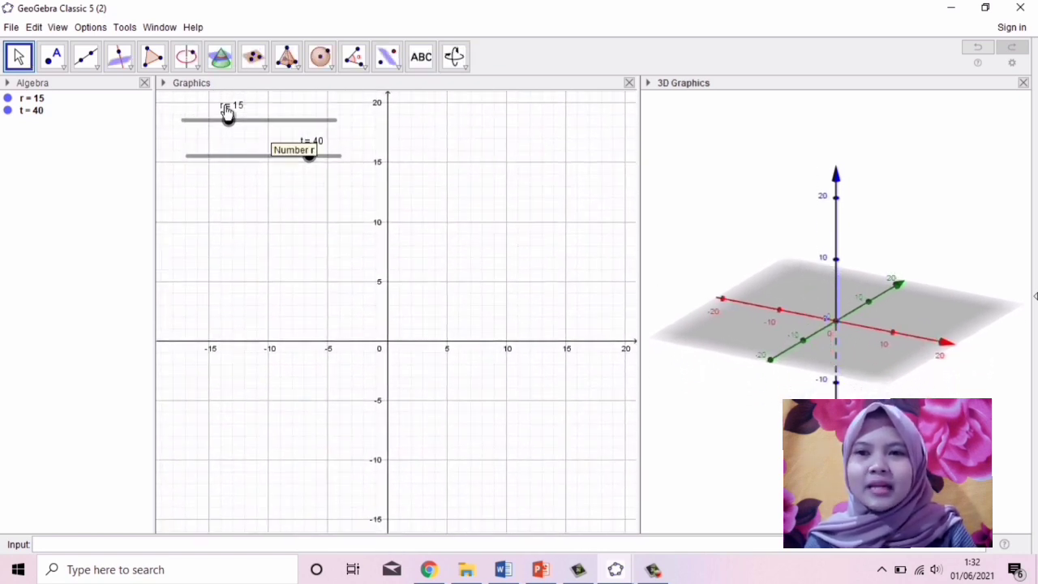
pyautogui.click(288, 238)
pyautogui.click(196, 70)
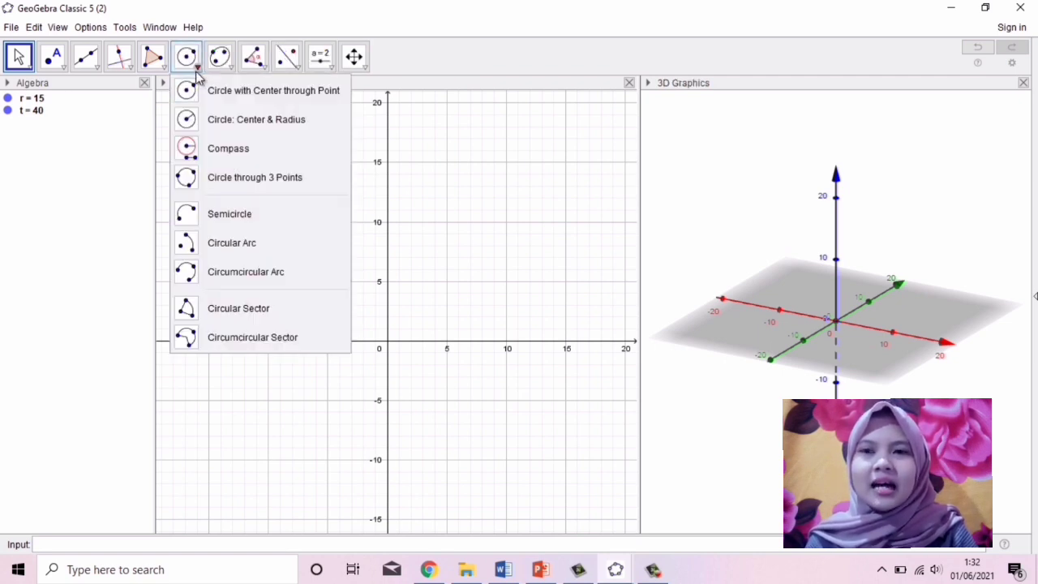
pyautogui.click(298, 120)
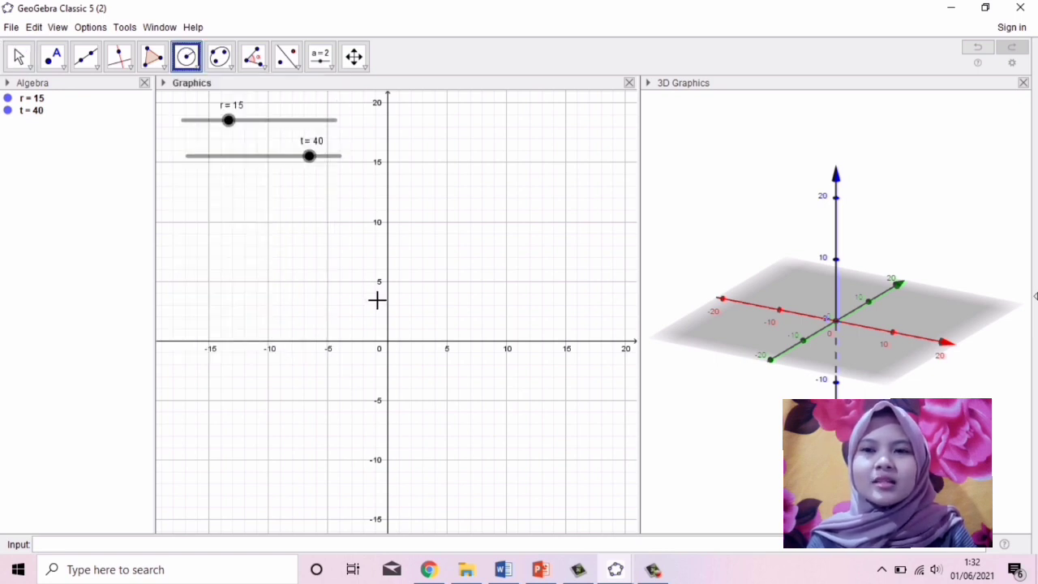
pyautogui.click(388, 341)
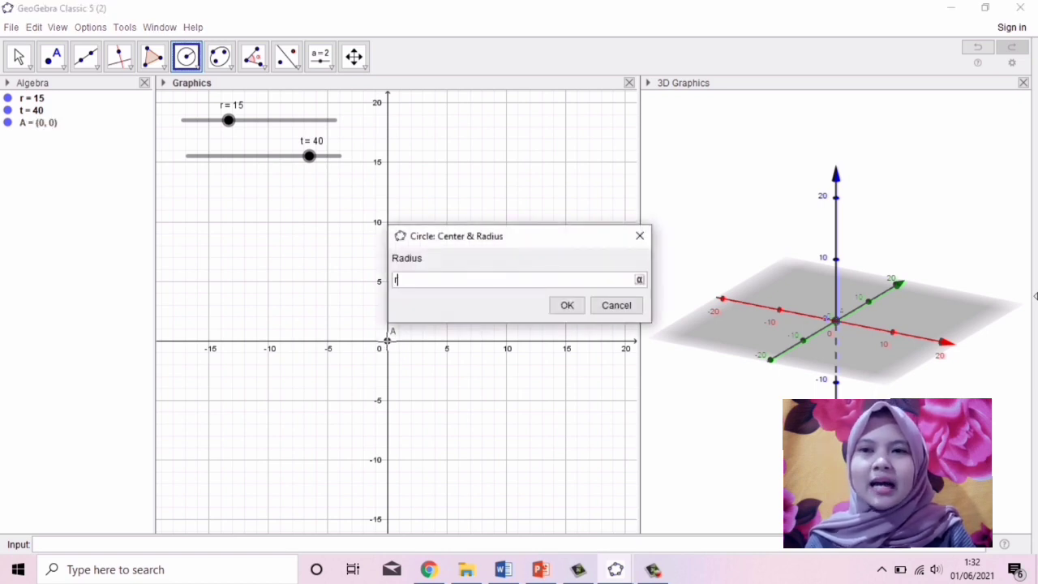
pyautogui.write('r')
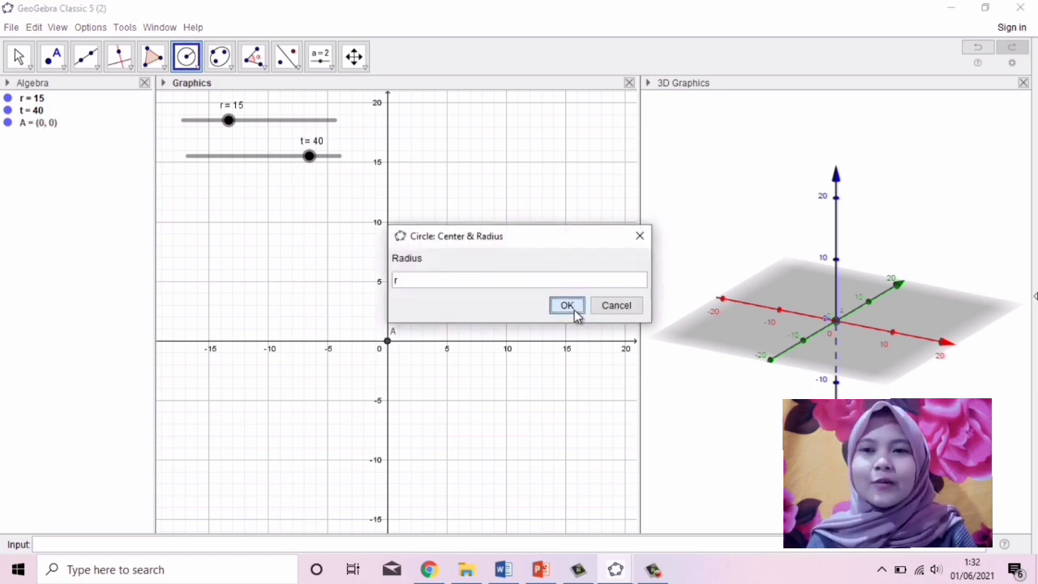
pyautogui.click(573, 308)
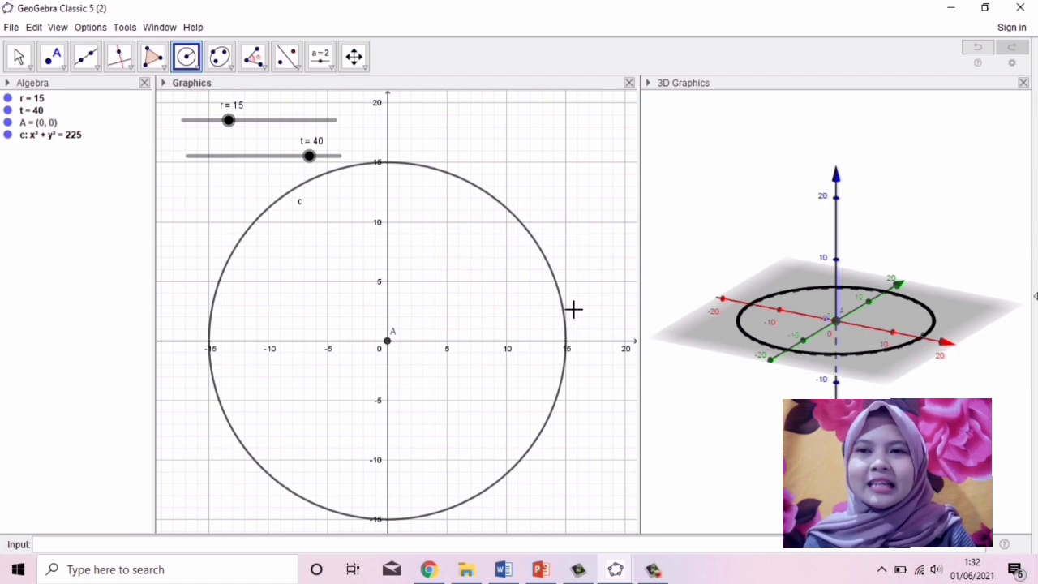
pyautogui.press('Escape')
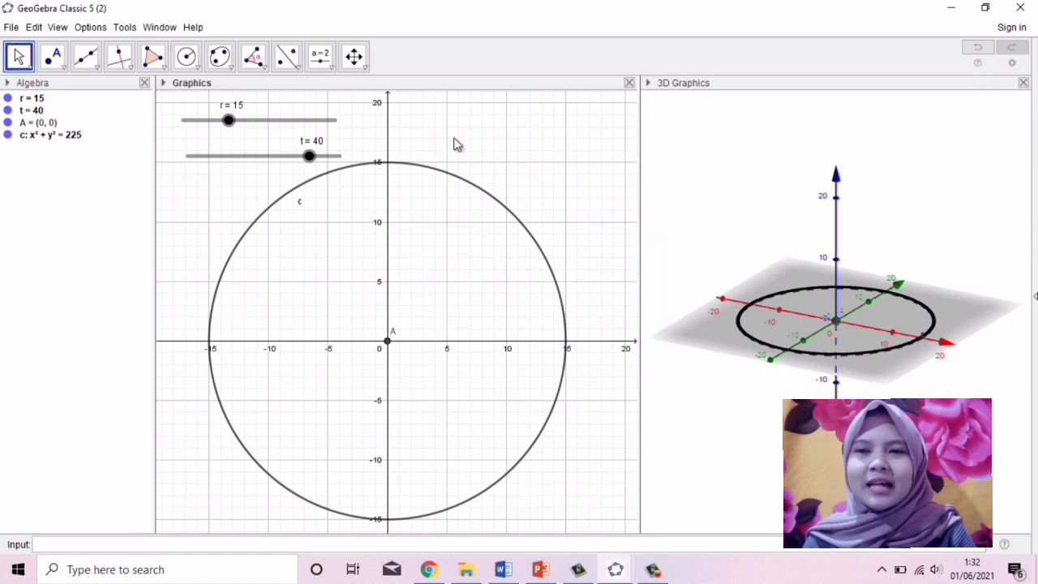
# Extrude the circle into a cylinder with altitude t using Extrude to Prism in the 3D Graphics view
pyautogui.scroll(-5, 457, 144)
pyautogui.moveTo(542, 163); pyautogui.dragTo(505, 220)
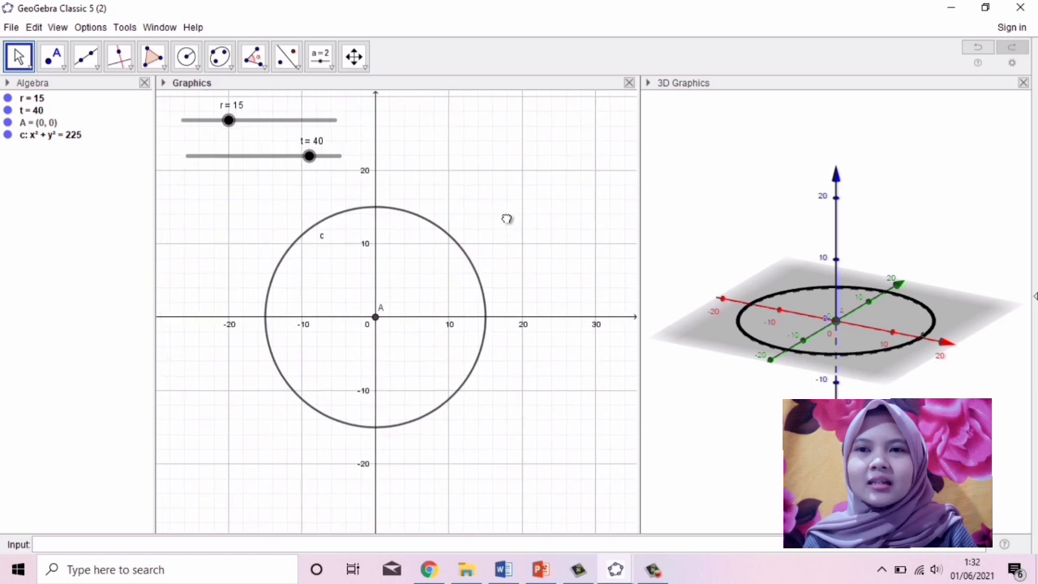
pyautogui.click(728, 159)
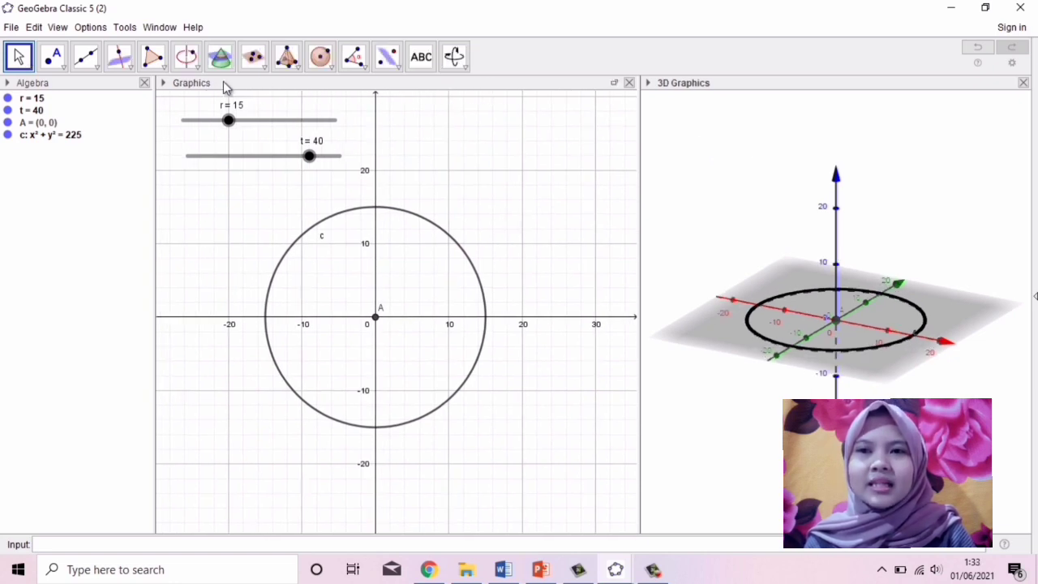
pyautogui.click(297, 70)
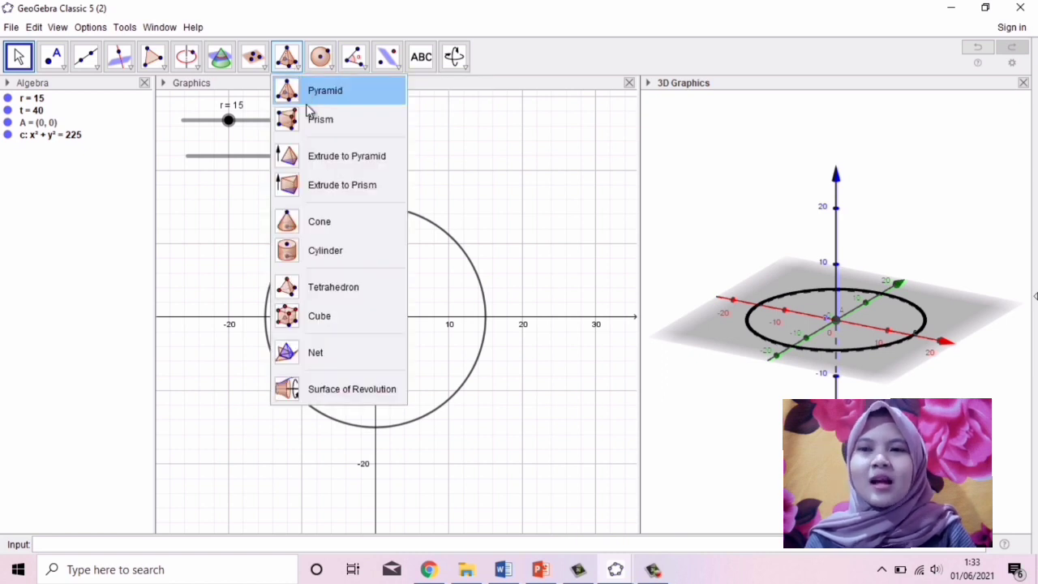
pyautogui.click(339, 185)
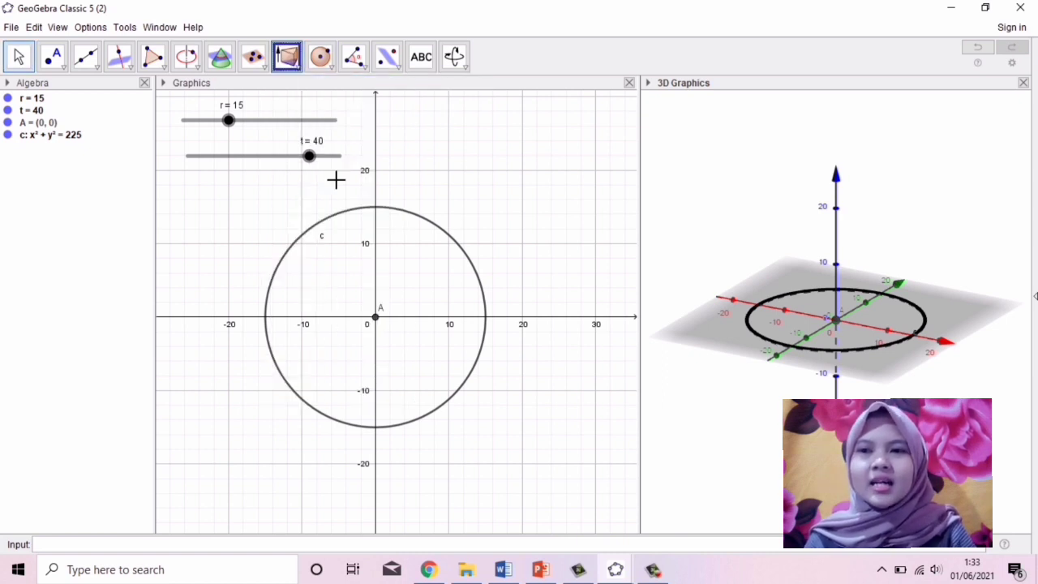
pyautogui.click(817, 296)
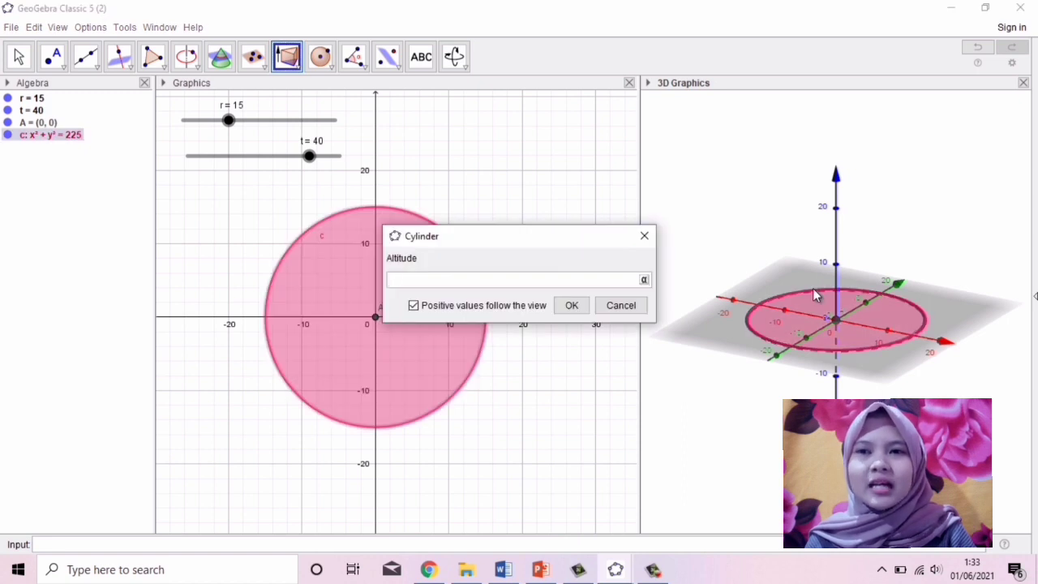
pyautogui.click(560, 306)
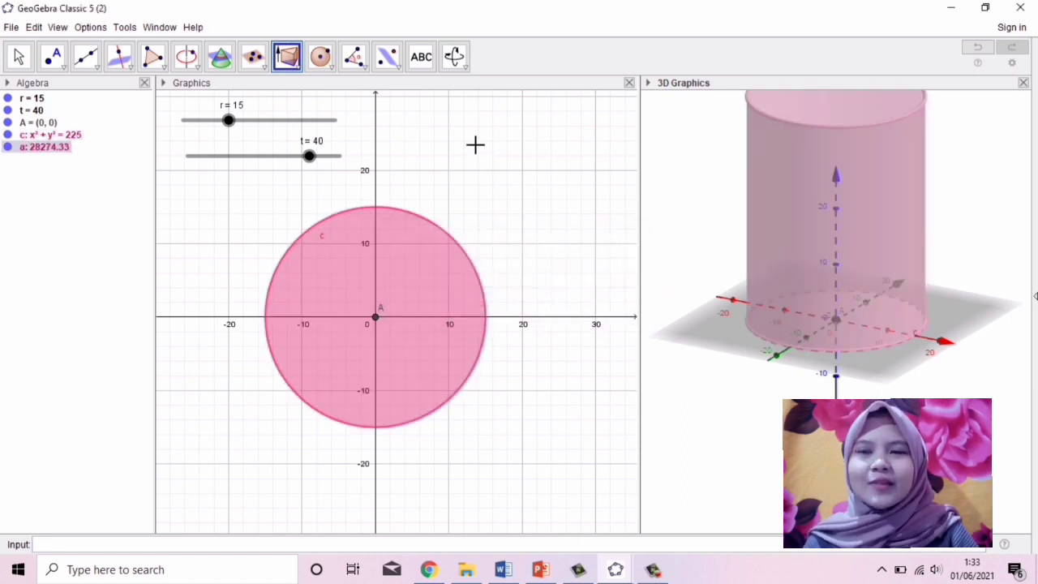
# Draw a radius segment from centre A to a new point B where the circle crosses the positive x-axis
pyautogui.click(453, 56)
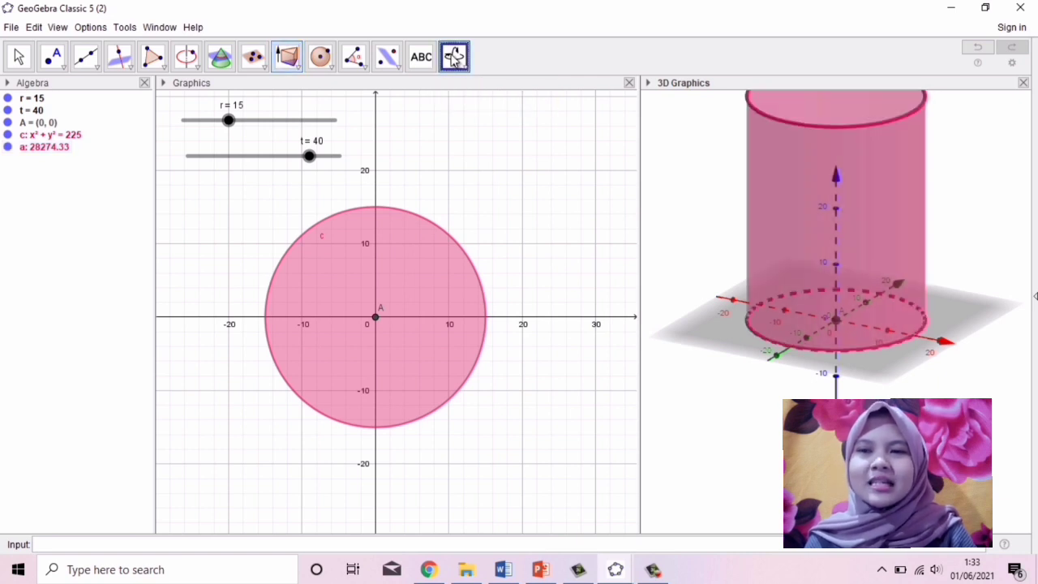
pyautogui.scroll(-4, 708, 212)
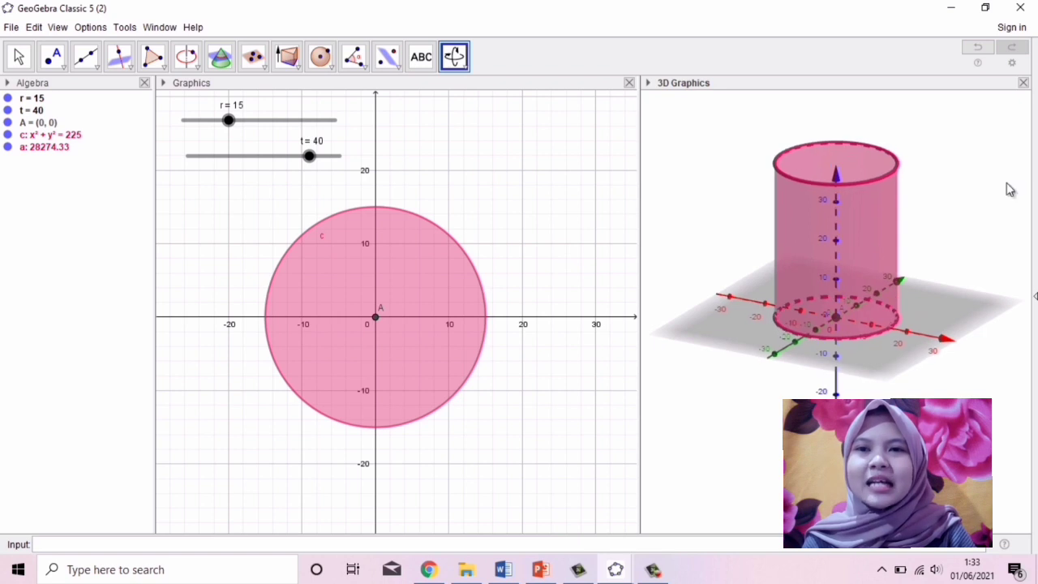
pyautogui.moveTo(976, 276); pyautogui.dragTo(945, 276)
pyautogui.click(598, 157)
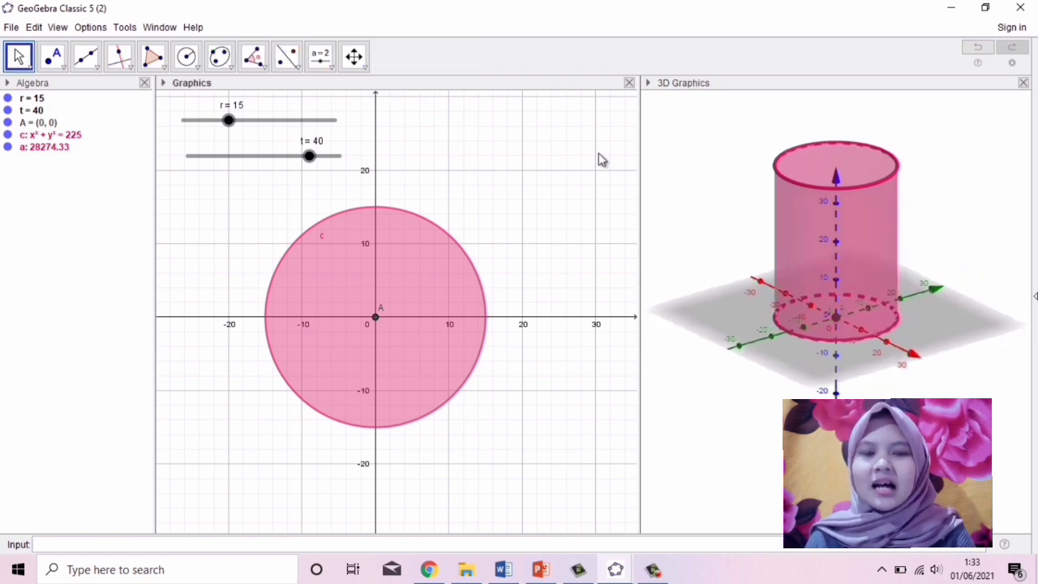
pyautogui.click(96, 69)
pyautogui.click(126, 118)
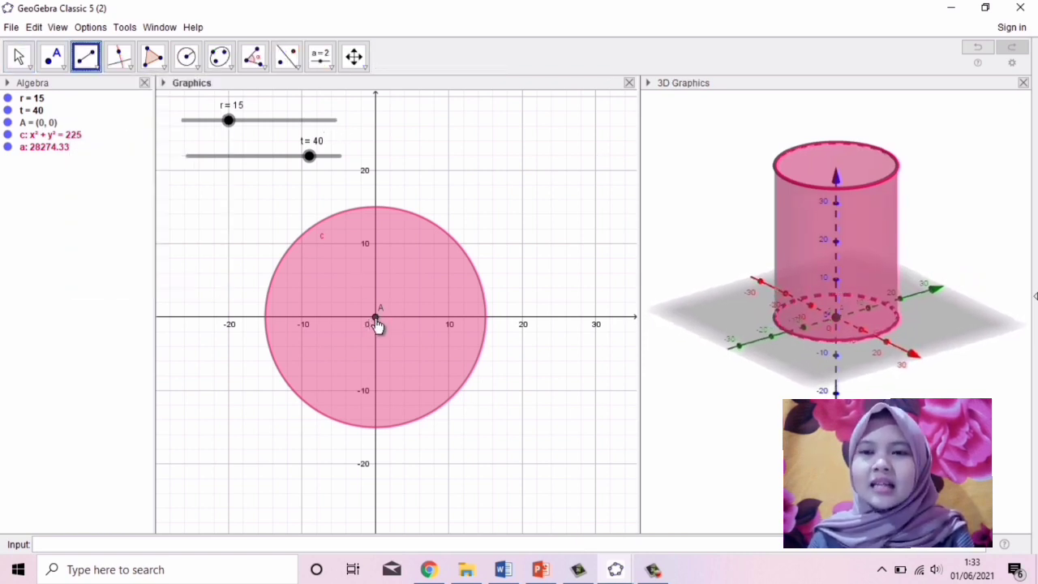
pyautogui.click(377, 317)
pyautogui.click(487, 317)
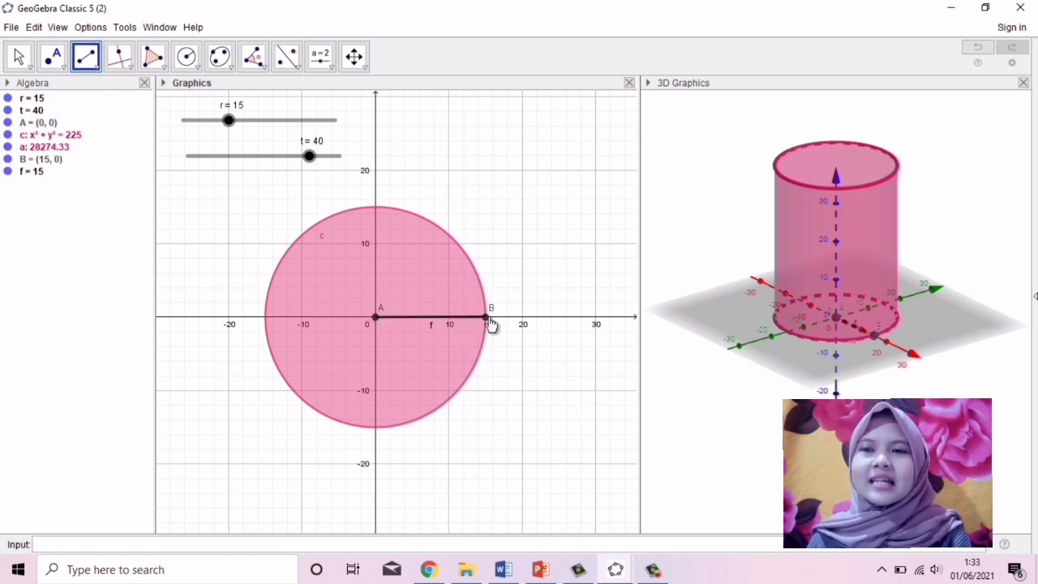
# Construct a line through point B parallel to the vertical z-axis in the 3D Graphics view
pyautogui.click(119, 56)
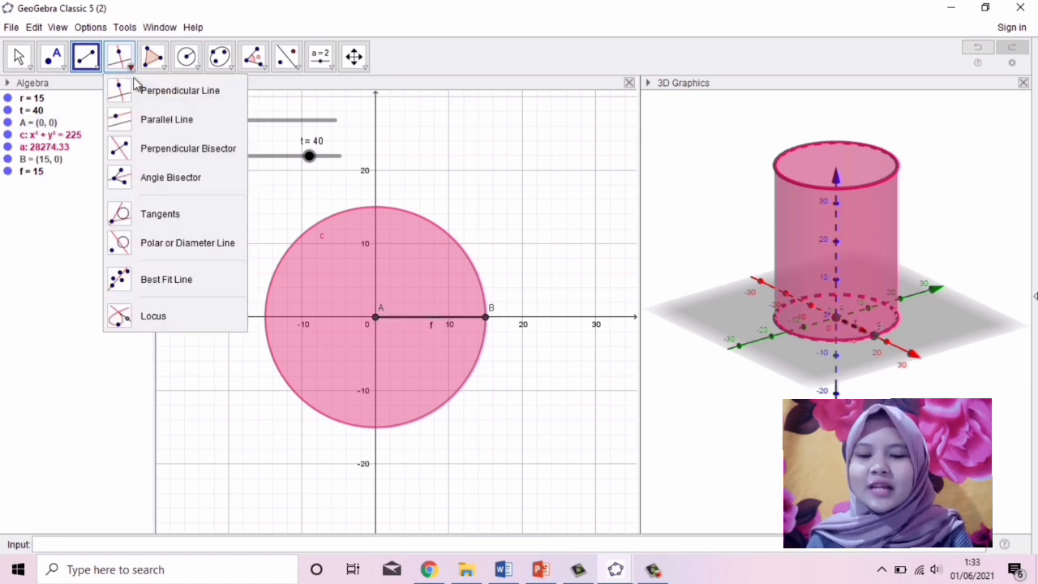
pyautogui.click(170, 118)
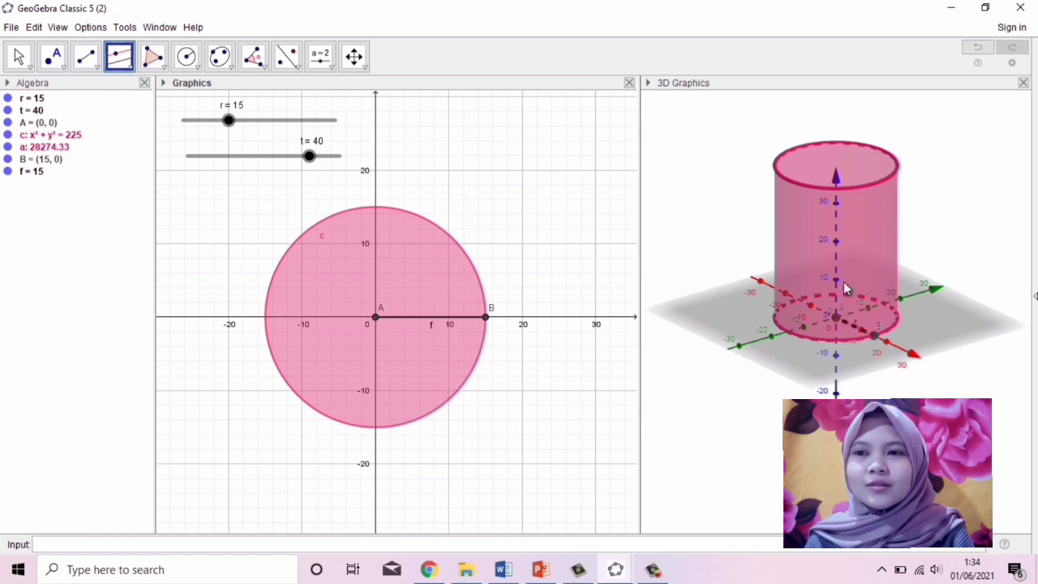
pyautogui.click(872, 330)
pyautogui.click(872, 330)
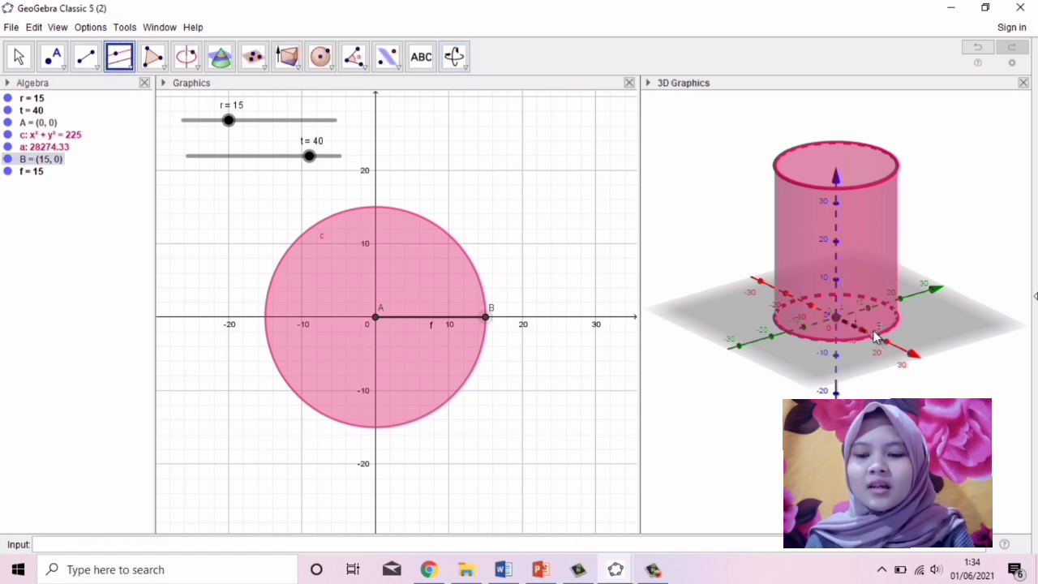
pyautogui.click(835, 174)
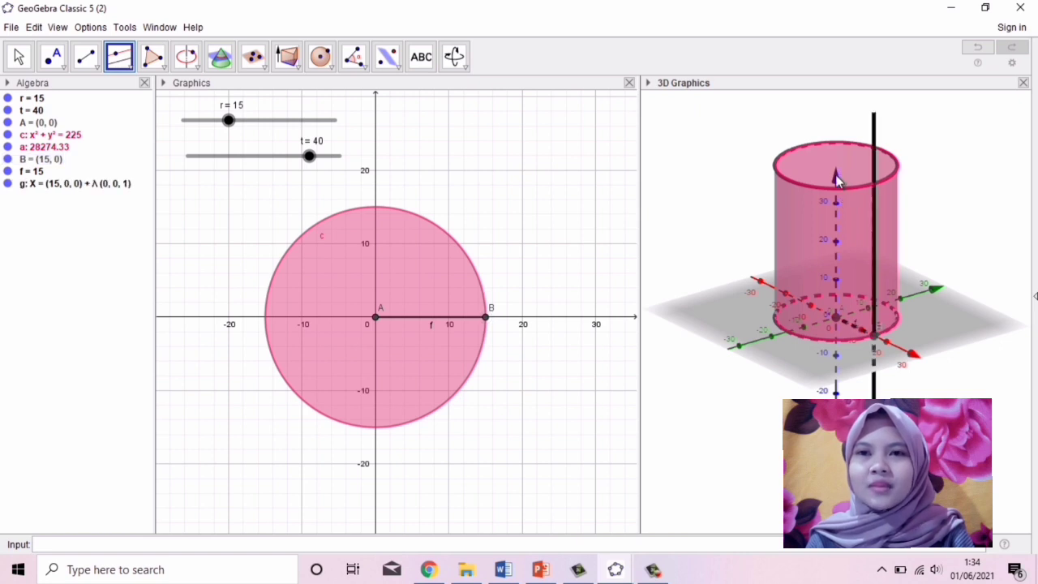
# Mark the intersection of the vertical line through B with the cylinder's top circle in the 3D Graphics view
pyautogui.click(63, 70)
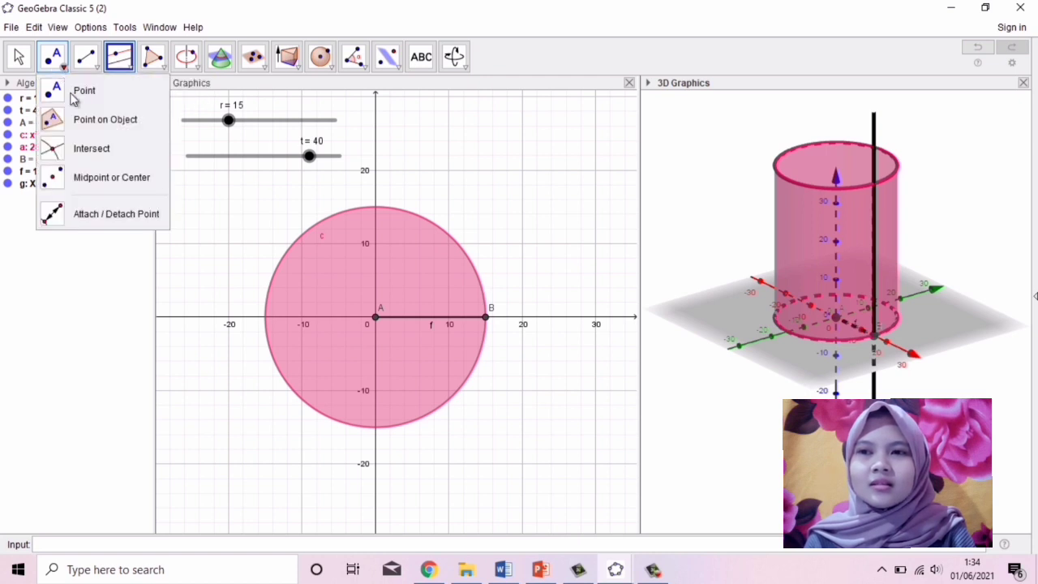
pyautogui.click(108, 149)
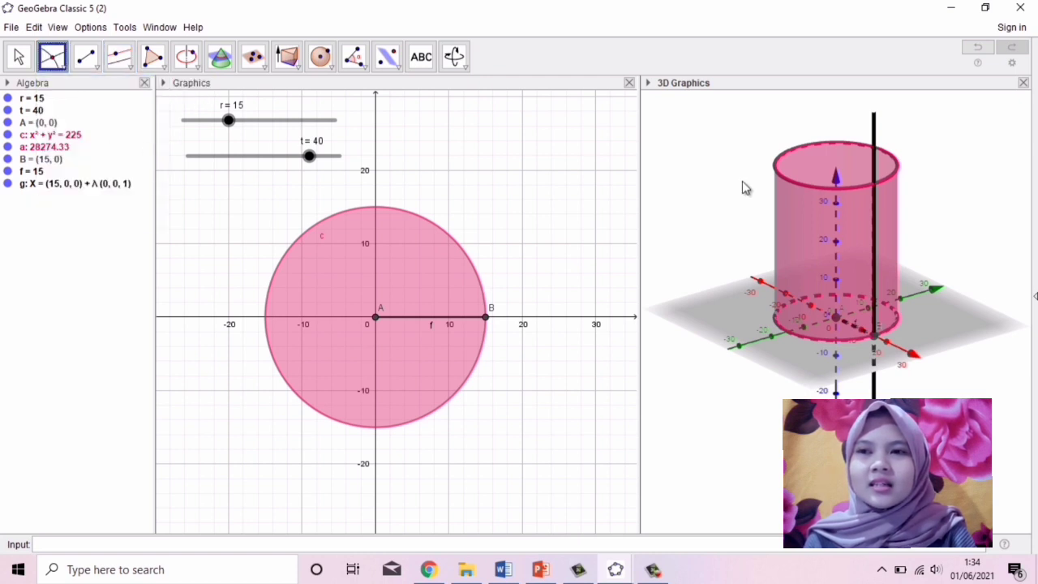
pyautogui.click(874, 186)
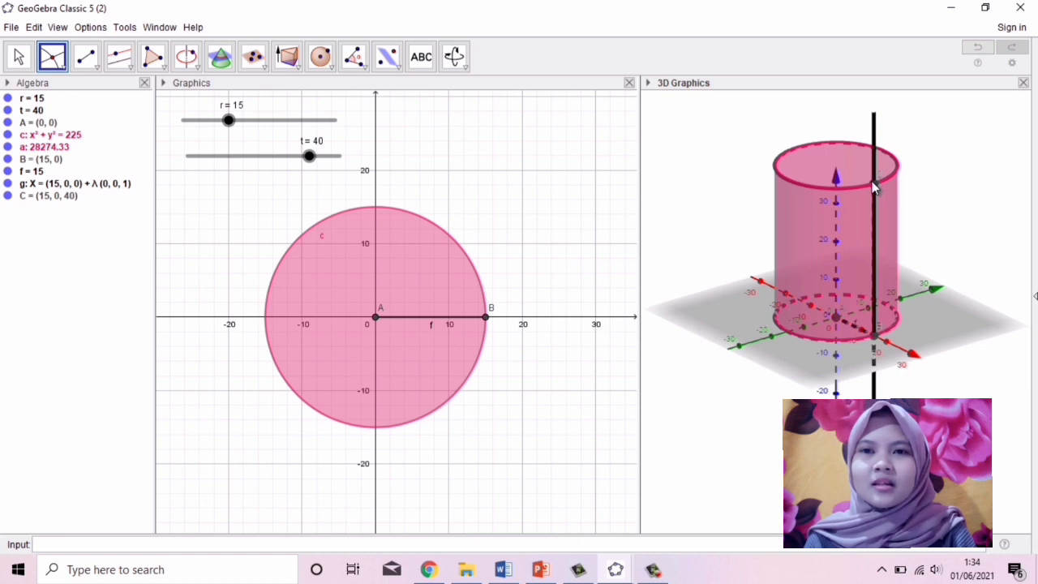
# Construct a line through the intersection point on the top circle, parallel to the x-axis
pyautogui.click(122, 63)
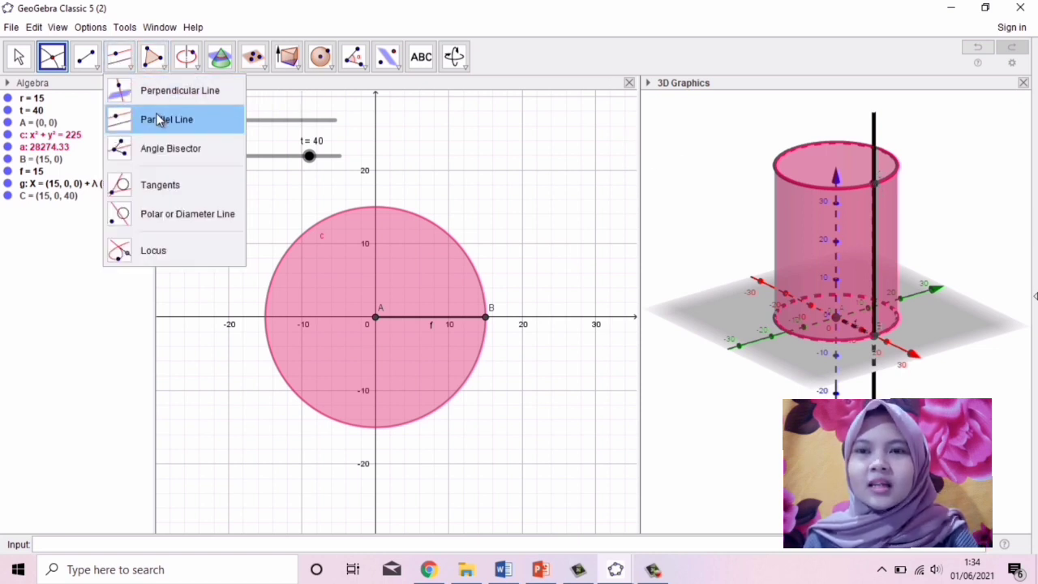
pyautogui.click(122, 116)
pyautogui.click(874, 188)
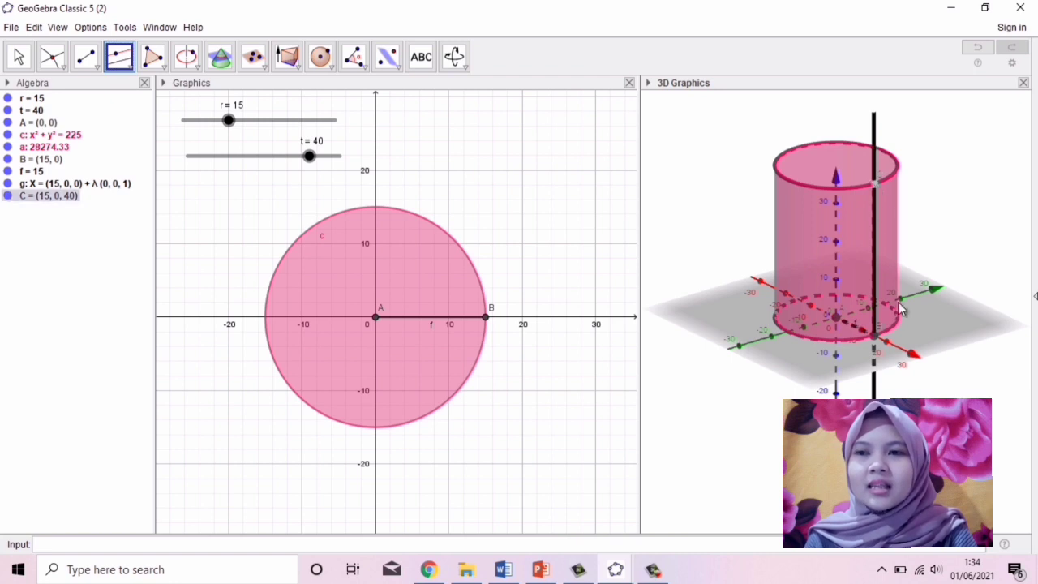
pyautogui.click(912, 358)
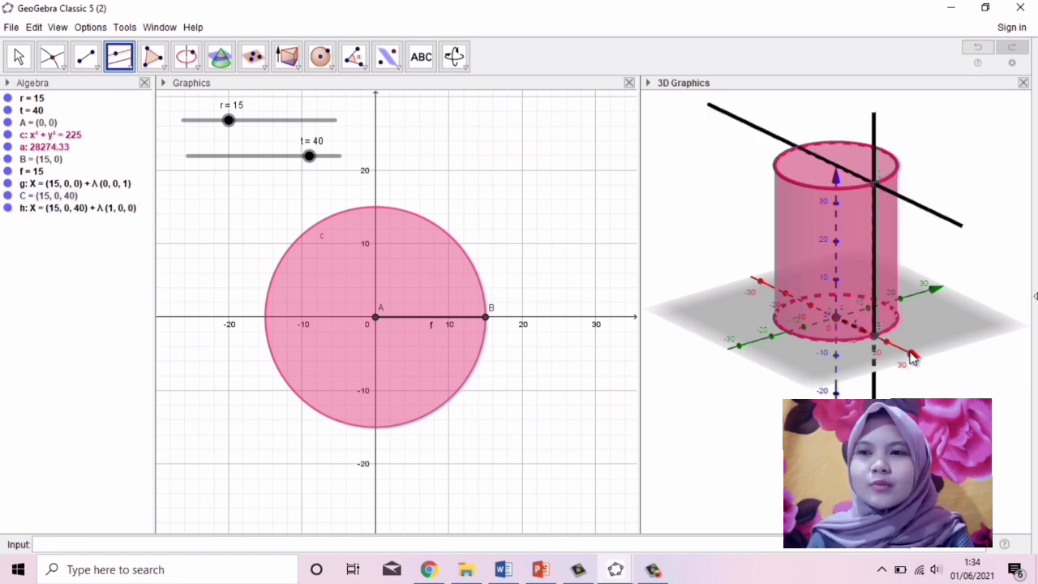
# Draw a segment up the cylinder's side from point B to the point directly above it on the top circle
pyautogui.click(91, 62)
pyautogui.click(126, 119)
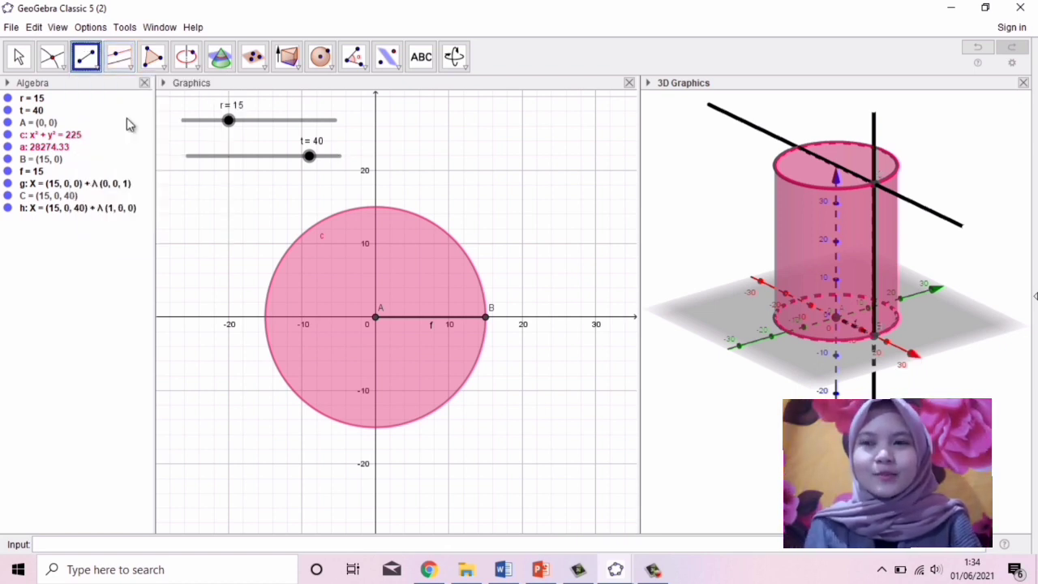
pyautogui.click(874, 339)
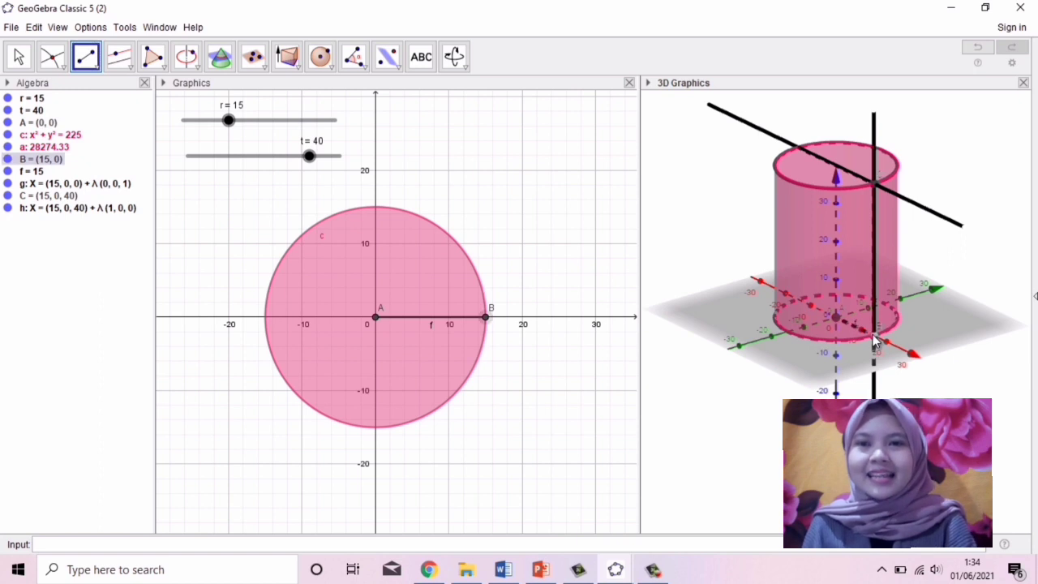
pyautogui.click(874, 189)
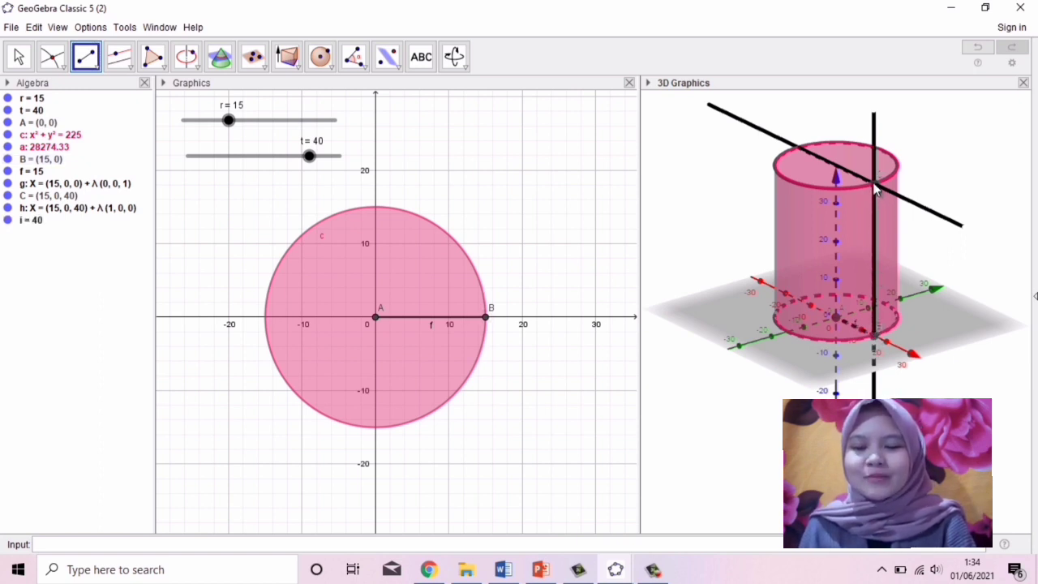
# Construct a line through the base centre A parallel to the vertical z-axis
pyautogui.click(121, 63)
pyautogui.click(148, 123)
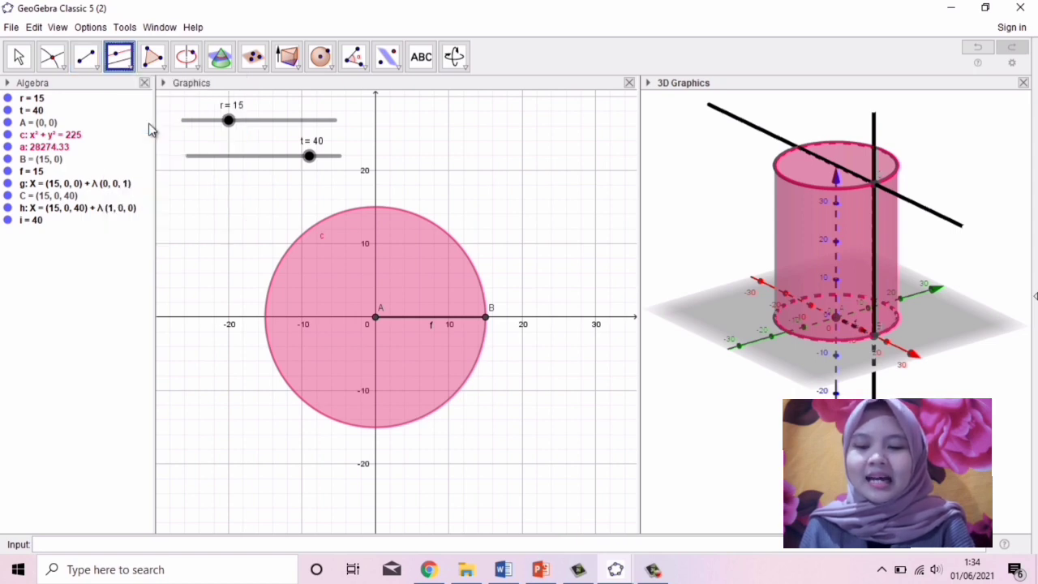
pyautogui.click(837, 318)
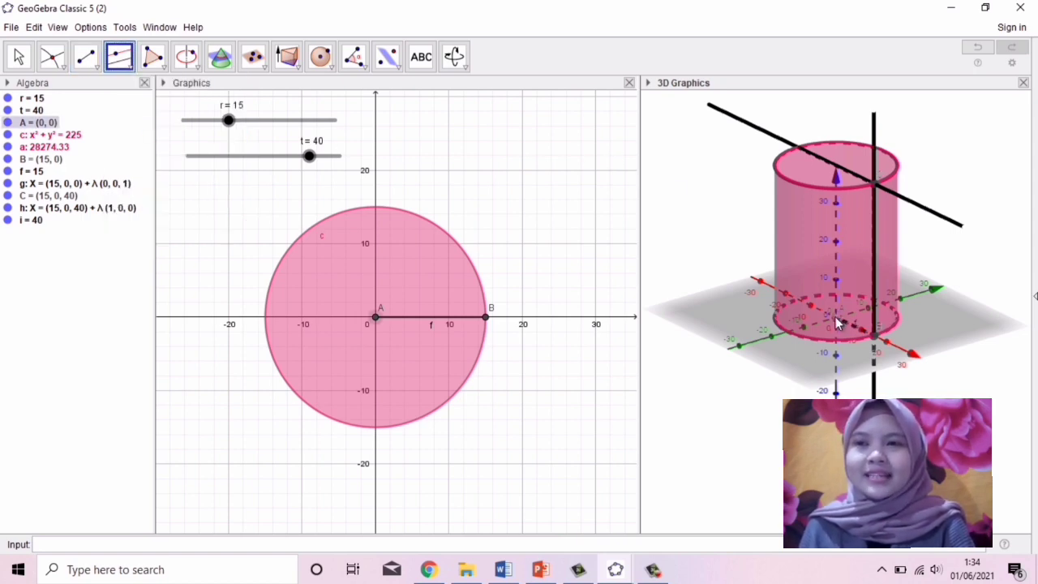
pyautogui.click(837, 179)
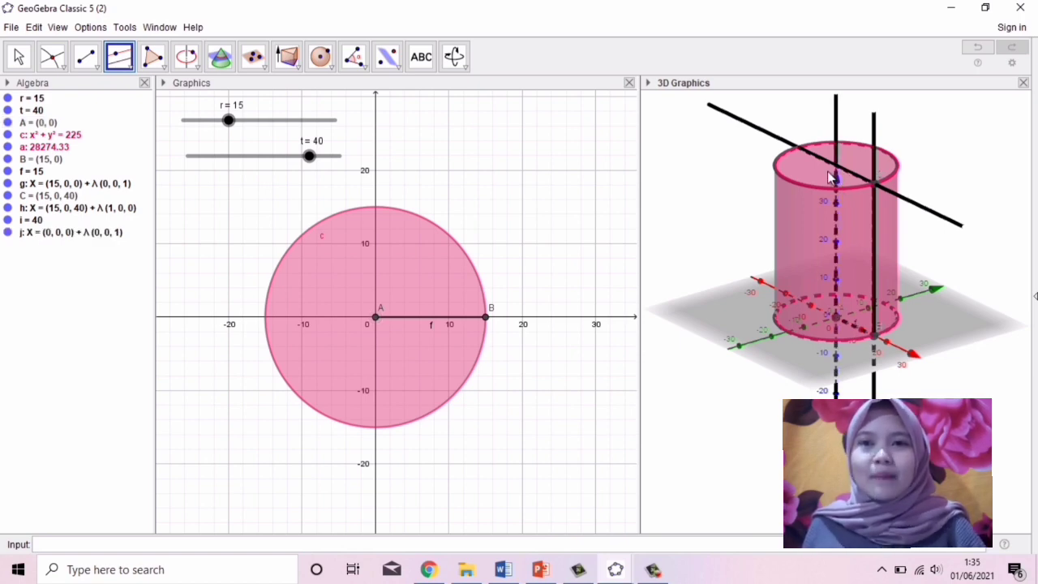
# Draw segments from base centre A to the centre of the top circle and from there to point C
pyautogui.click(100, 71)
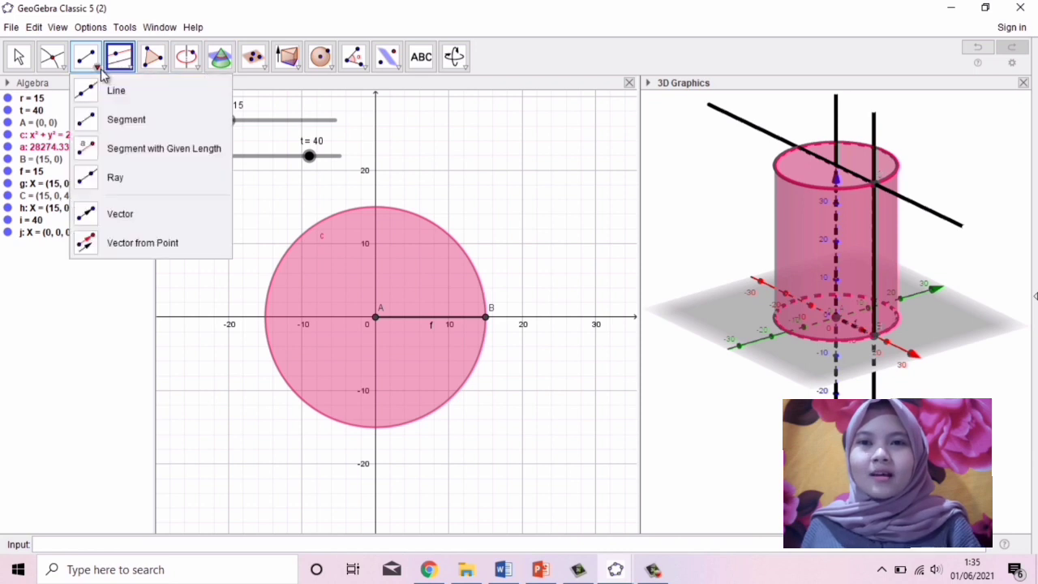
pyautogui.click(114, 120)
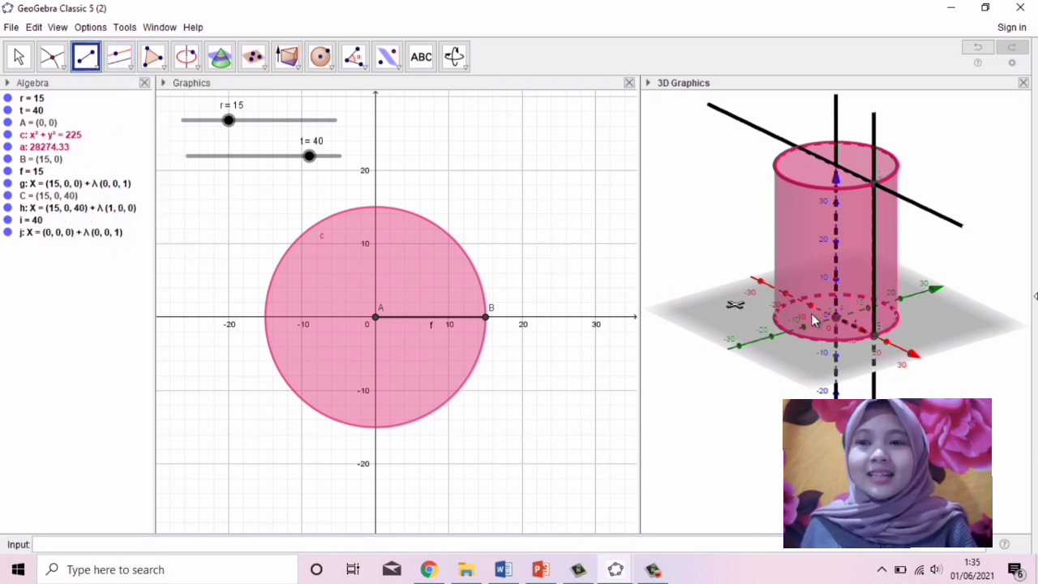
pyautogui.click(835, 316)
pyautogui.click(837, 167)
pyautogui.click(837, 166)
pyautogui.click(875, 187)
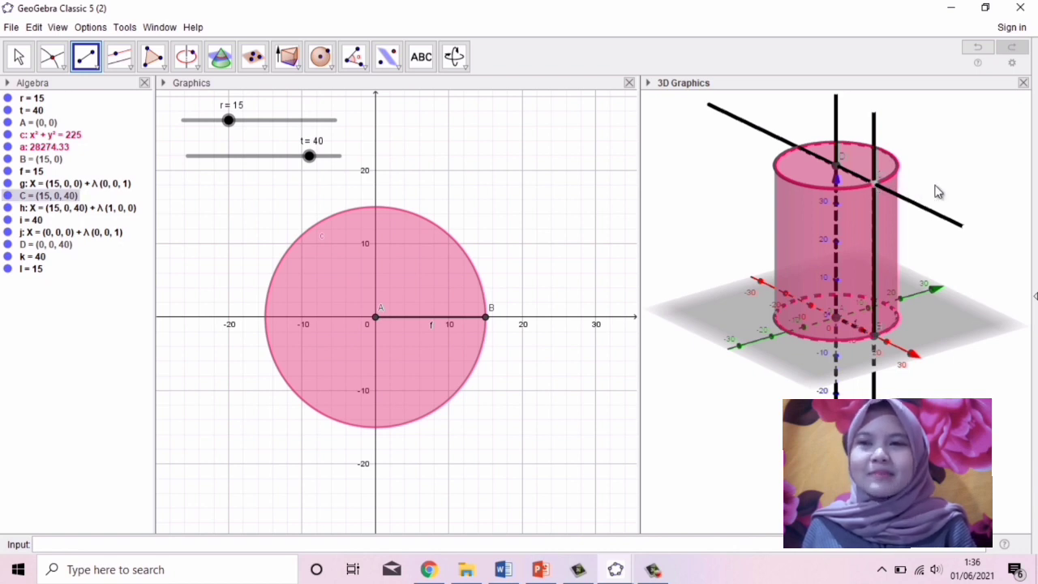
# Hide the three parallel construction lines g, h and j, leaving only the segments on the cylinder
pyautogui.click(454, 59)
pyautogui.moveTo(867, 262)
pyautogui.mouseDown()
pyautogui.moveTo(843, 262)
pyautogui.moveTo(890, 261)
pyautogui.moveTo(875, 263)
pyautogui.mouseUp()
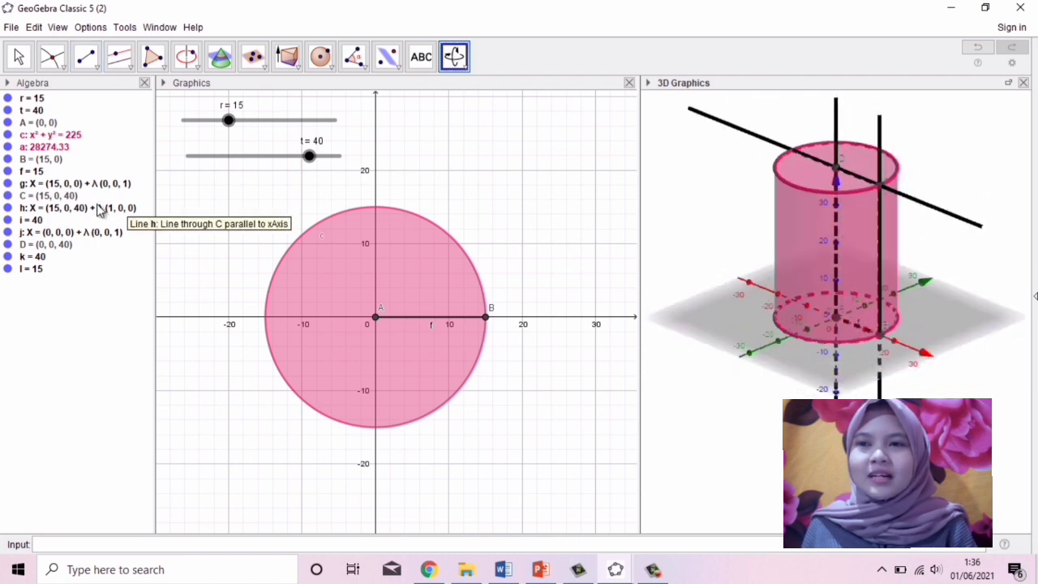
pyautogui.click(7, 185)
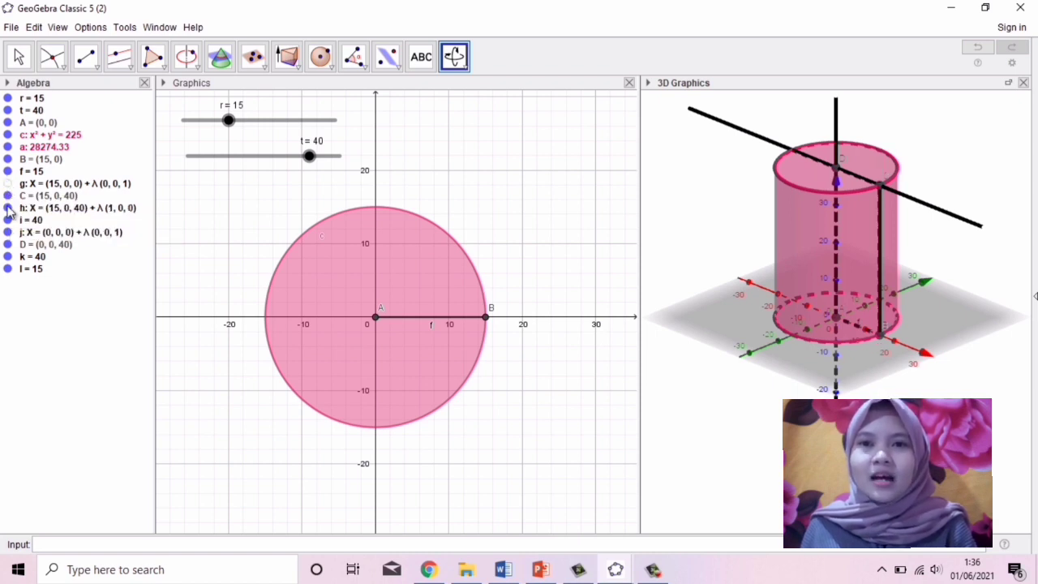
pyautogui.click(7, 207)
pyautogui.click(7, 232)
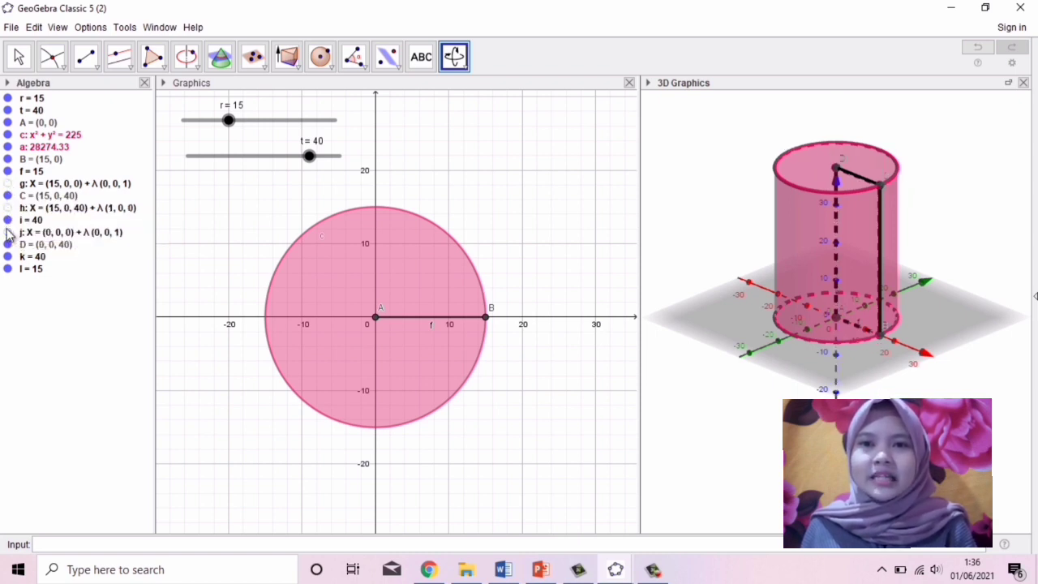
pyautogui.moveTo(808, 325); pyautogui.dragTo(826, 324)
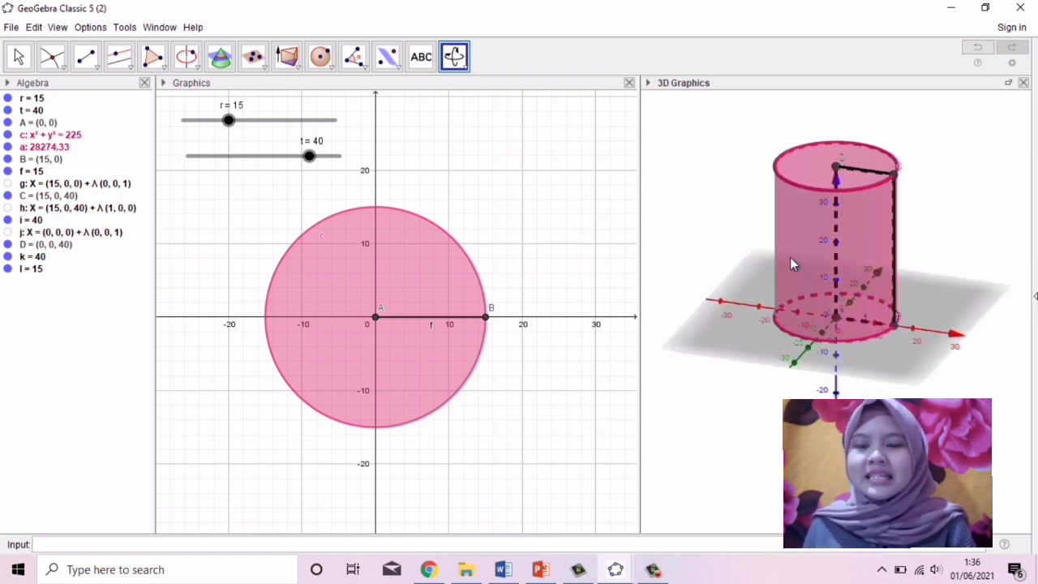
# Colour the cylinder's top circle and base circle cyan
pyautogui.click(17, 55)
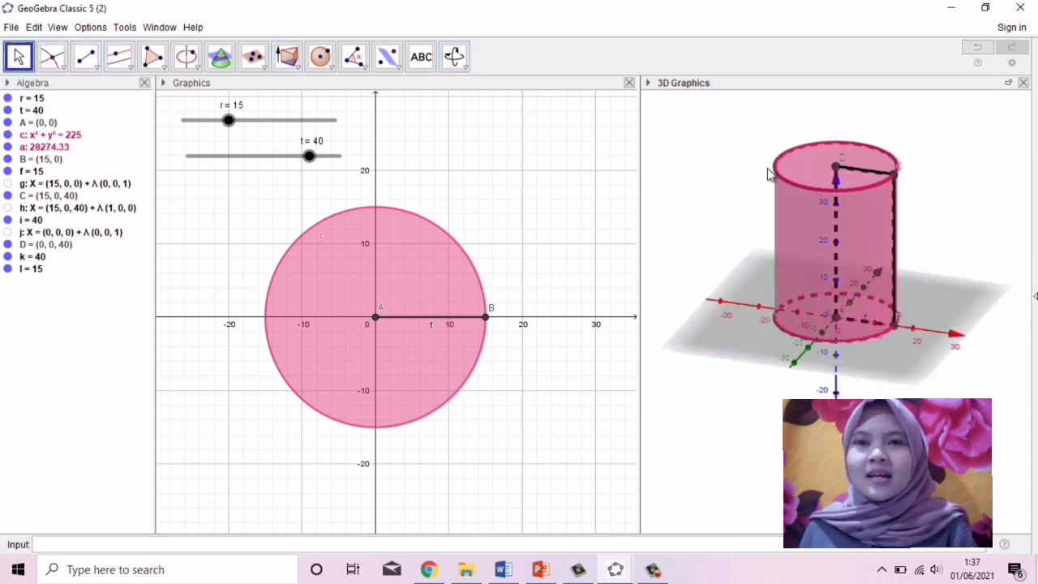
pyautogui.click(648, 84)
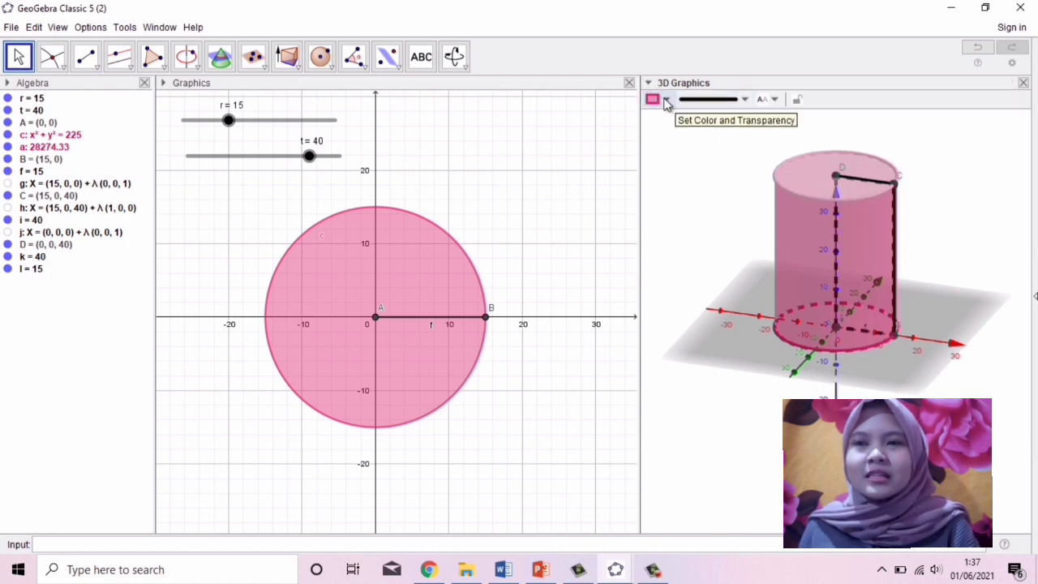
pyautogui.click(654, 99)
pyautogui.click(733, 118)
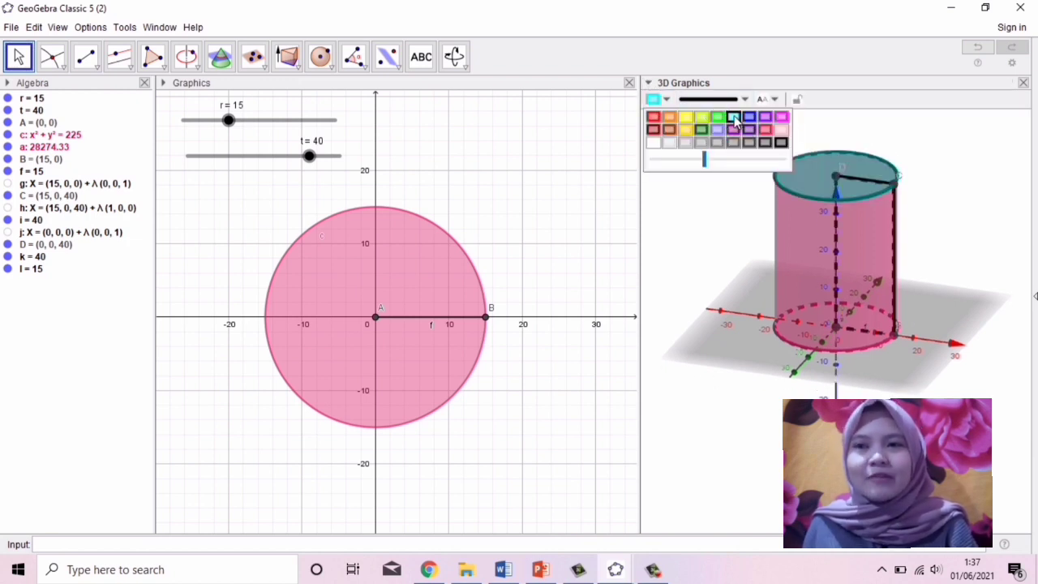
pyautogui.click(803, 329)
pyautogui.click(660, 100)
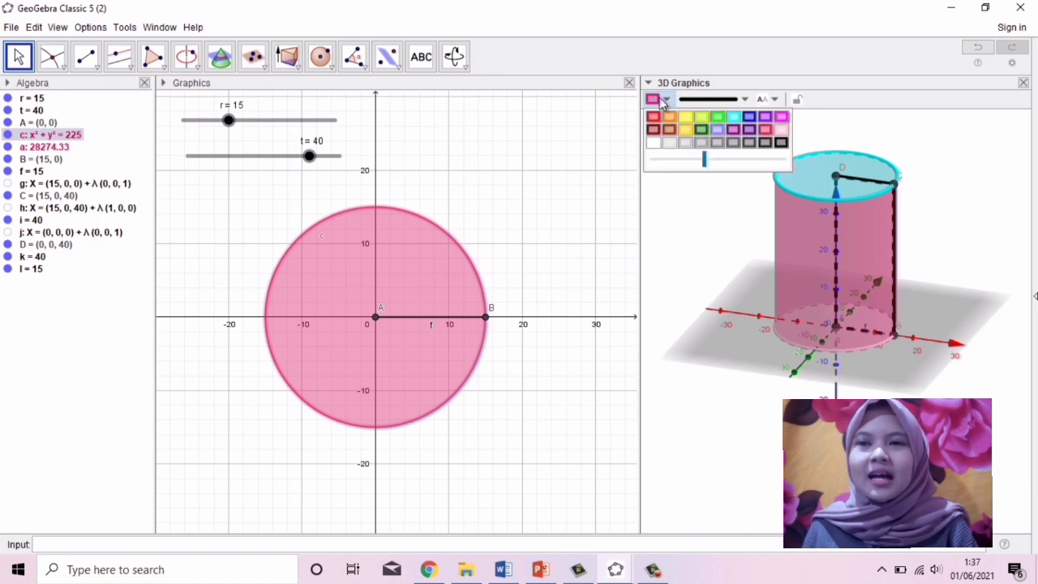
pyautogui.click(734, 118)
pyautogui.click(737, 222)
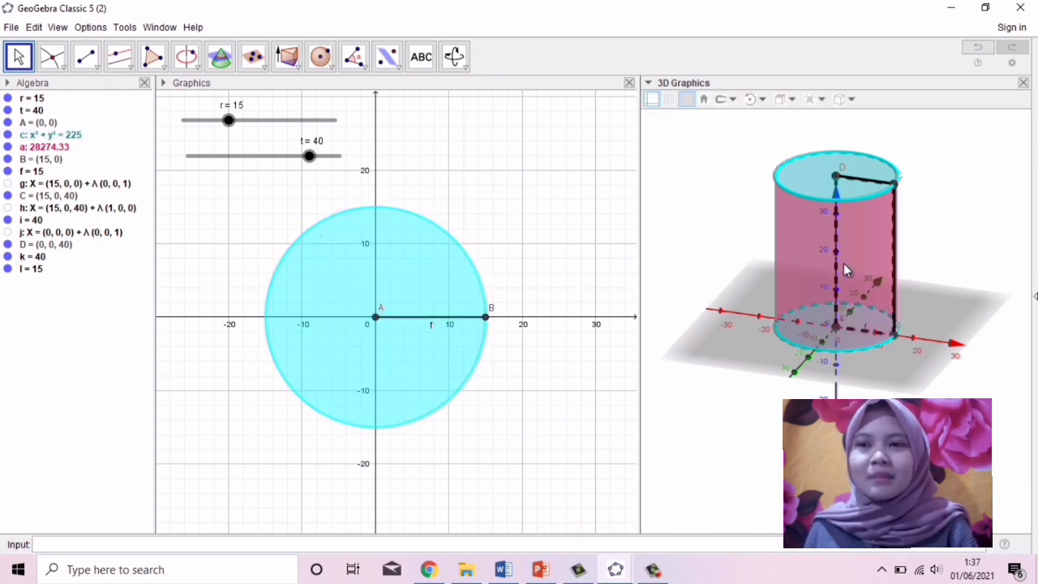
# Define the cylinder's volume with the formula V = π*r^2*t
pyautogui.click(456, 56)
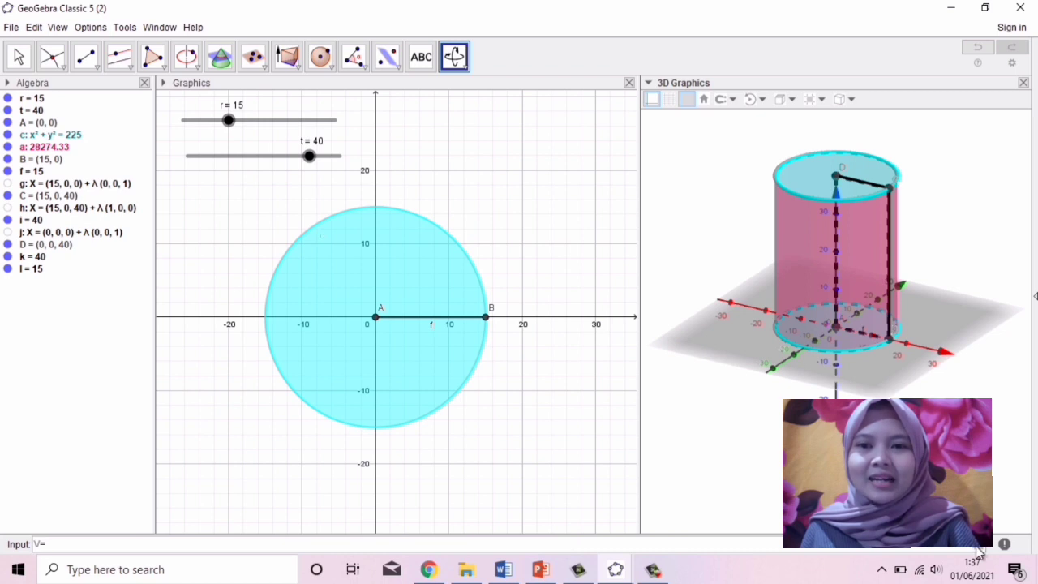
pyautogui.write('^2*t')
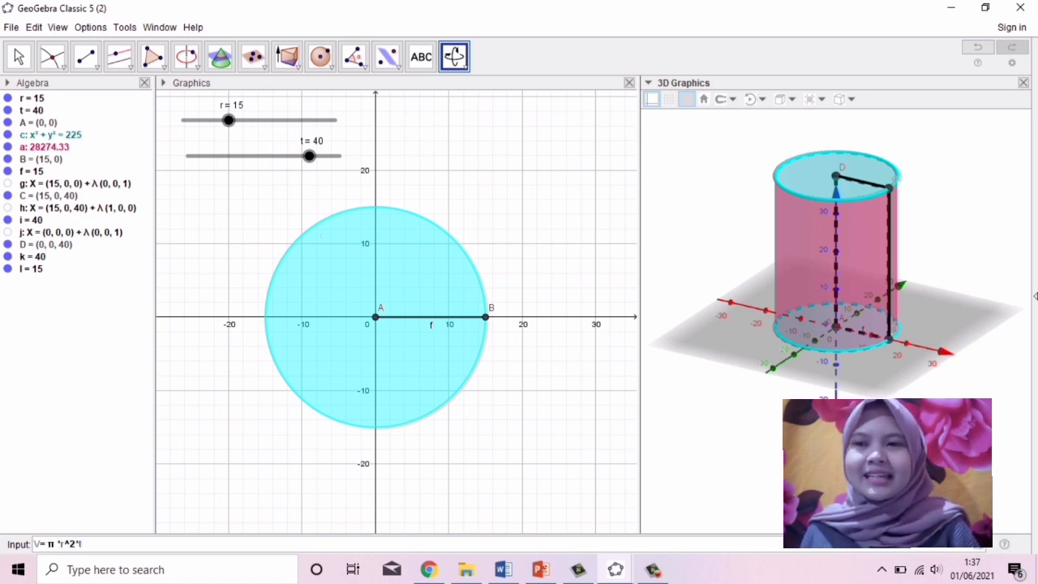
pyautogui.press('Return')
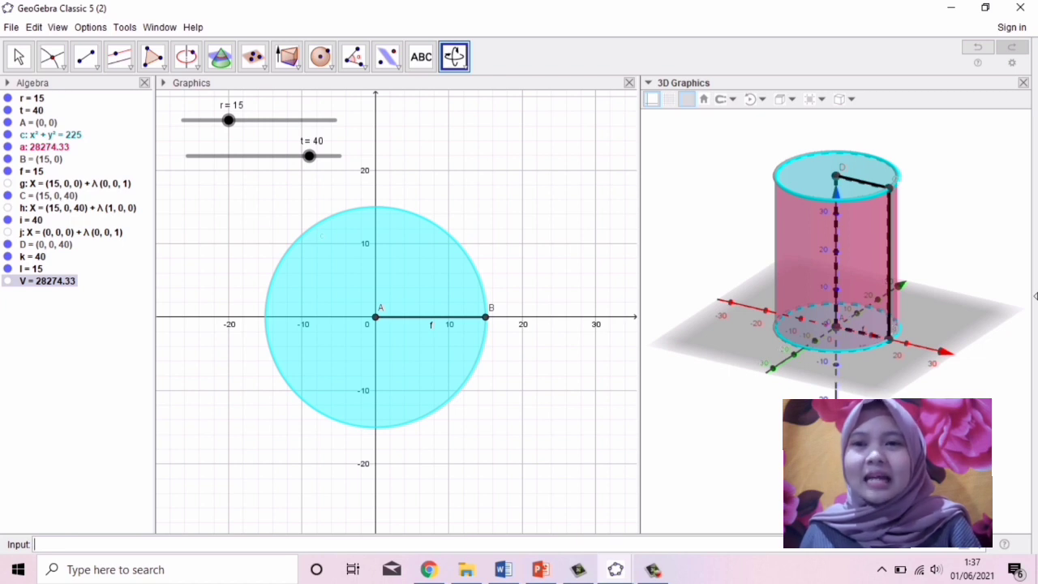
# Add a dynamic text "r=" linked to the value of slider r in the 3D Graphics view
pyautogui.click(422, 61)
pyautogui.click(422, 66)
pyautogui.click(428, 90)
pyautogui.click(662, 170)
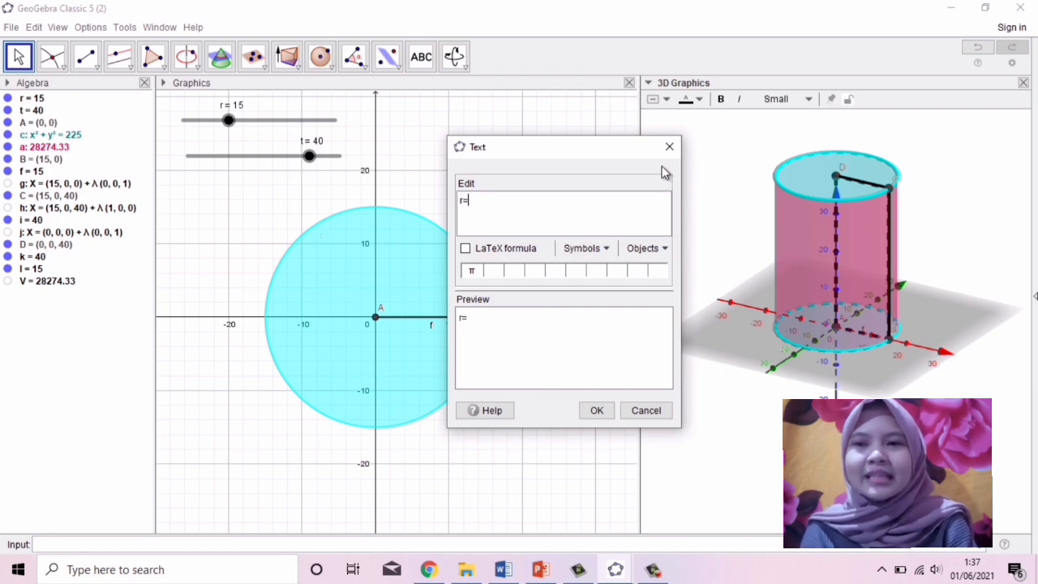
pyautogui.click(647, 248)
pyautogui.scroll(-5, 693, 345)
pyautogui.click(661, 350)
pyautogui.click(597, 411)
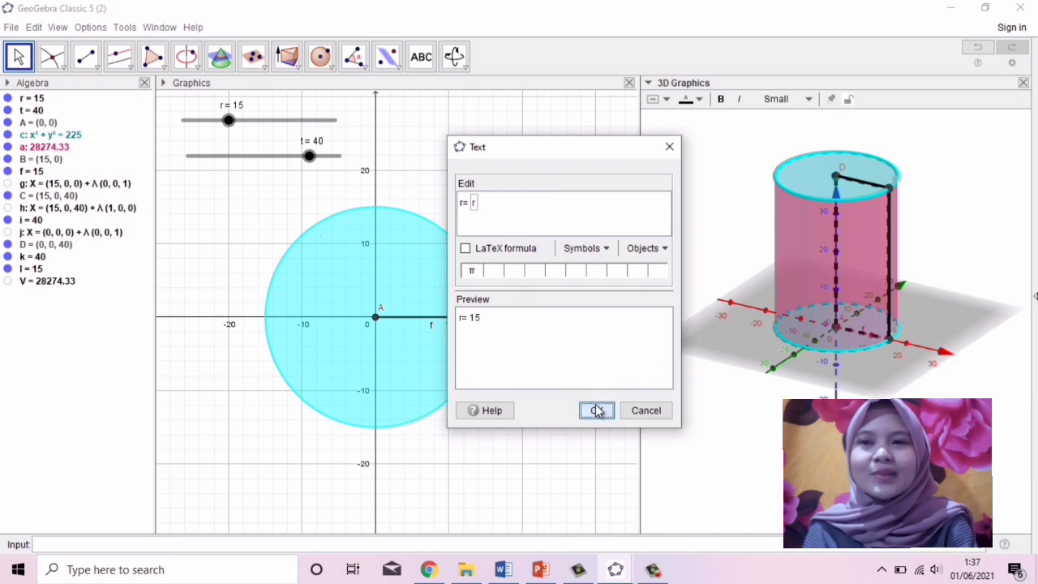
# Add a dynamic text "t=" linked to the value of slider t in the 3D Graphics view
pyautogui.click(717, 157)
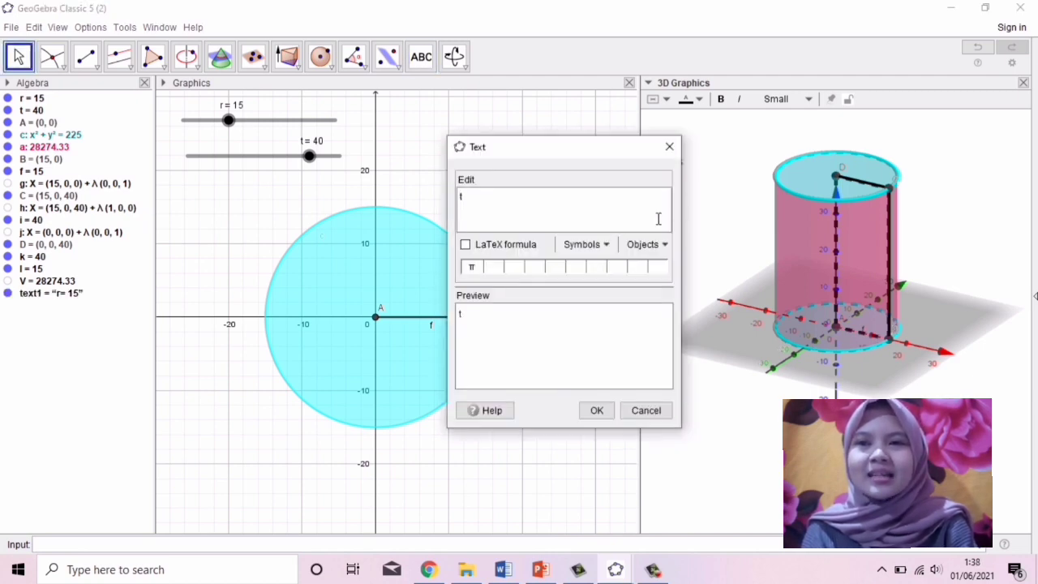
pyautogui.click(643, 245)
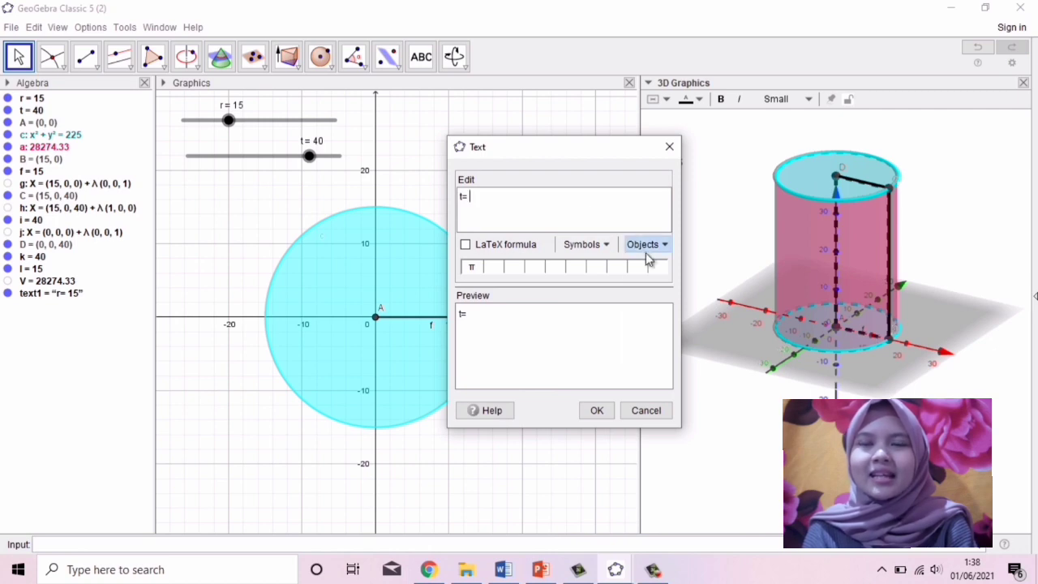
pyautogui.click(664, 365)
pyautogui.click(597, 410)
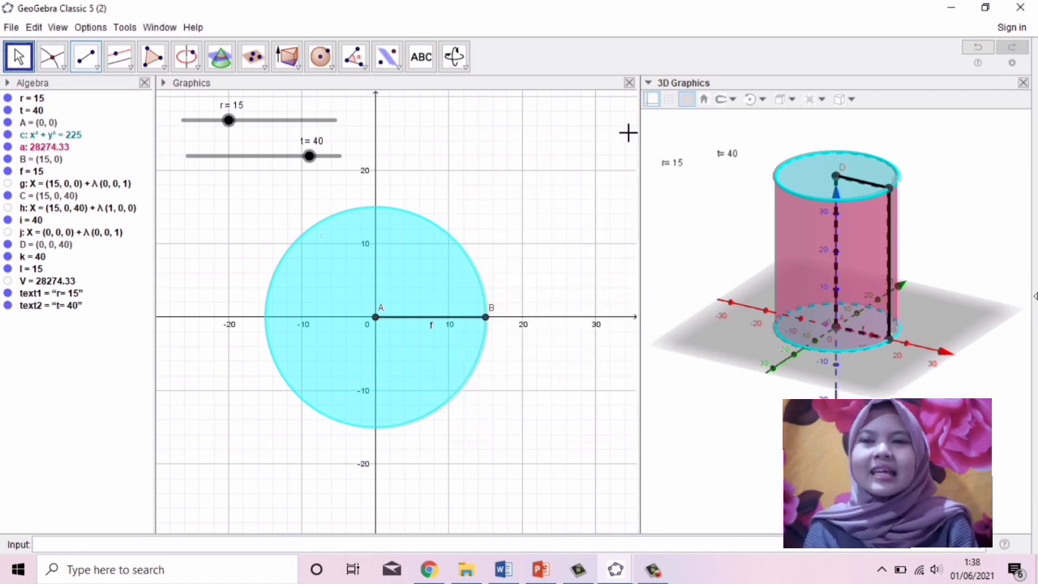
# Place the t label beside the cylinder's height segment and the r label above the top radius segment
pyautogui.click(722, 158)
pyautogui.moveTo(722, 158); pyautogui.dragTo(784, 188)
pyautogui.moveTo(863, 229); pyautogui.dragTo(920, 254)
pyautogui.moveTo(672, 165); pyautogui.dragTo(870, 172)
# Format the r label as bold with the text size Large
pyautogui.click(720, 99)
pyautogui.click(783, 107)
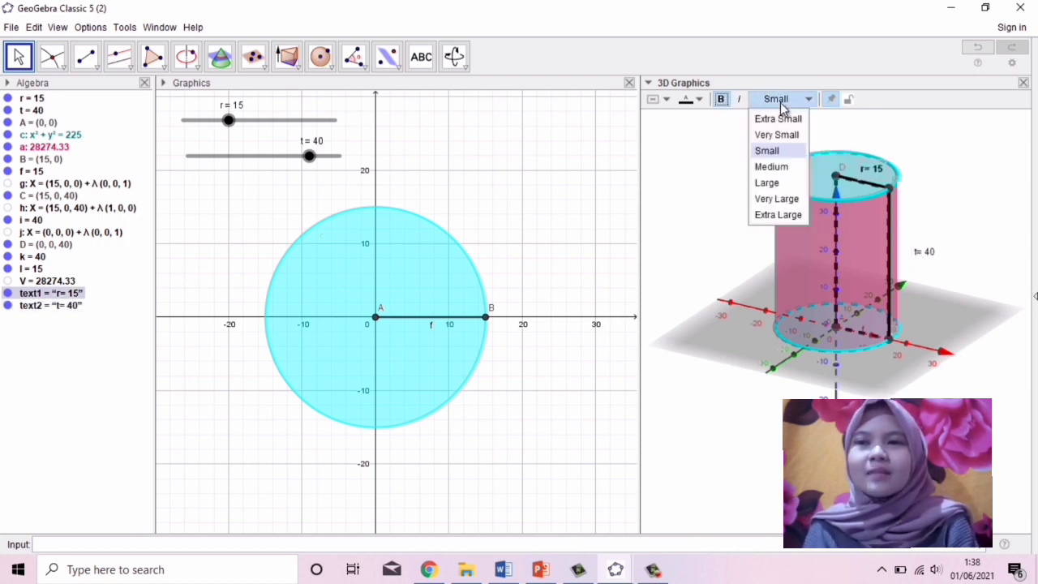
pyautogui.click(780, 185)
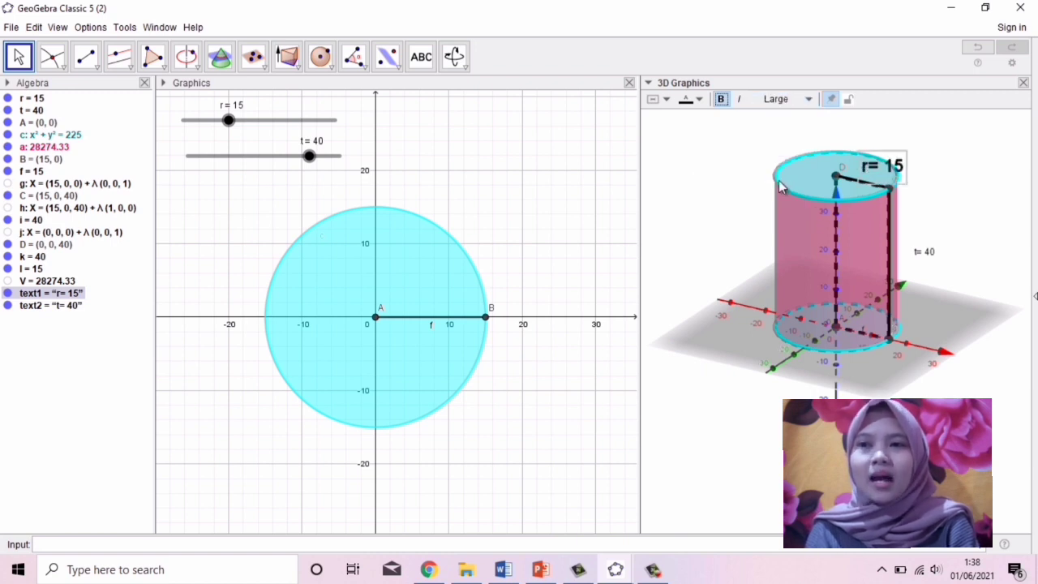
# Format the t label beside the cylinder as bold with the text size Large
pyautogui.click(928, 253)
pyautogui.click(720, 99)
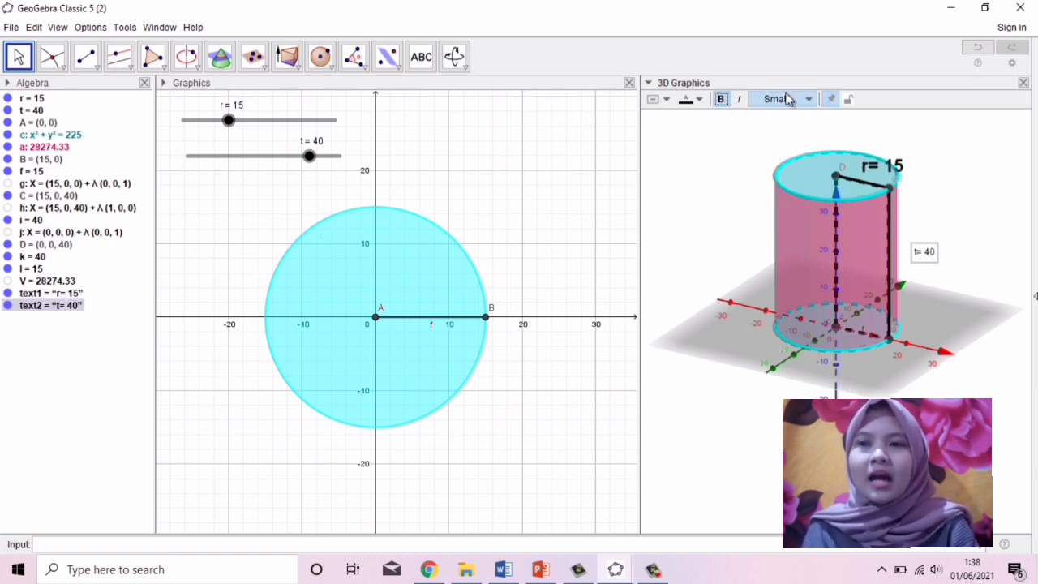
pyautogui.click(785, 98)
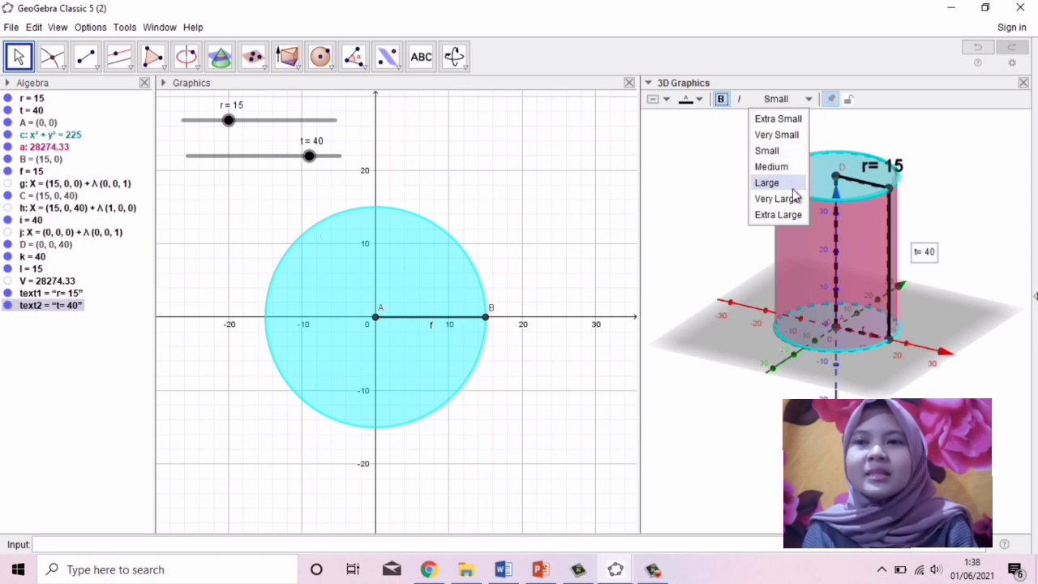
pyautogui.click(777, 182)
pyautogui.click(721, 100)
# Append the unit "cm" after the linked r value in the r label's text
pyautogui.click(884, 165)
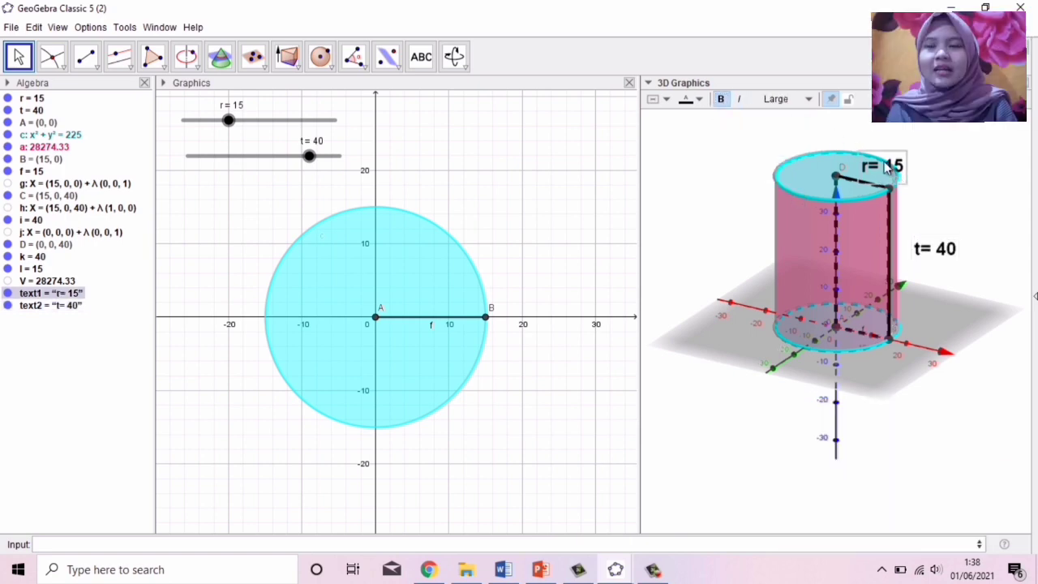
pyautogui.rightClick(884, 165)
pyautogui.click(944, 310)
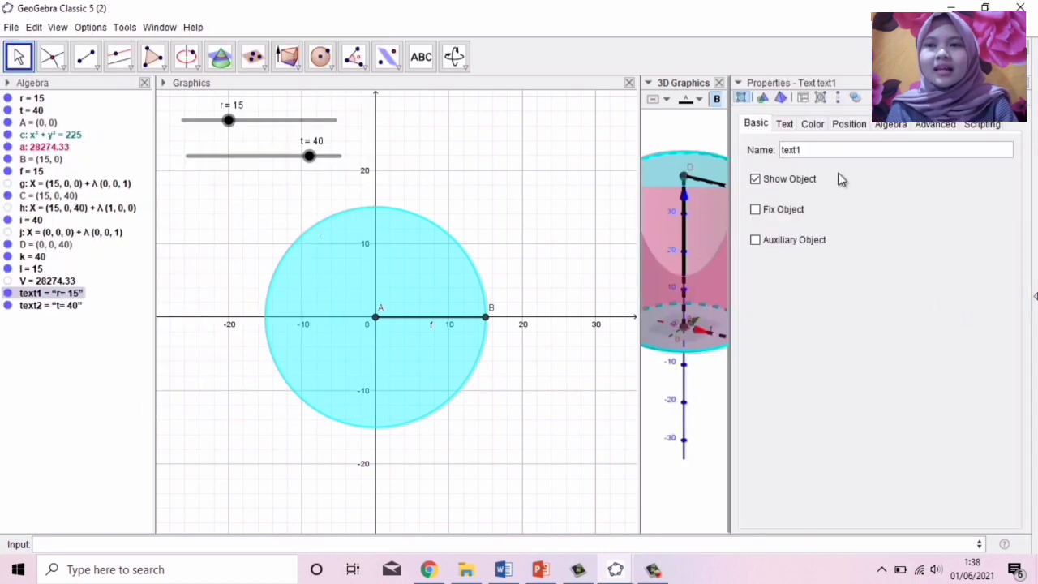
pyautogui.click(784, 124)
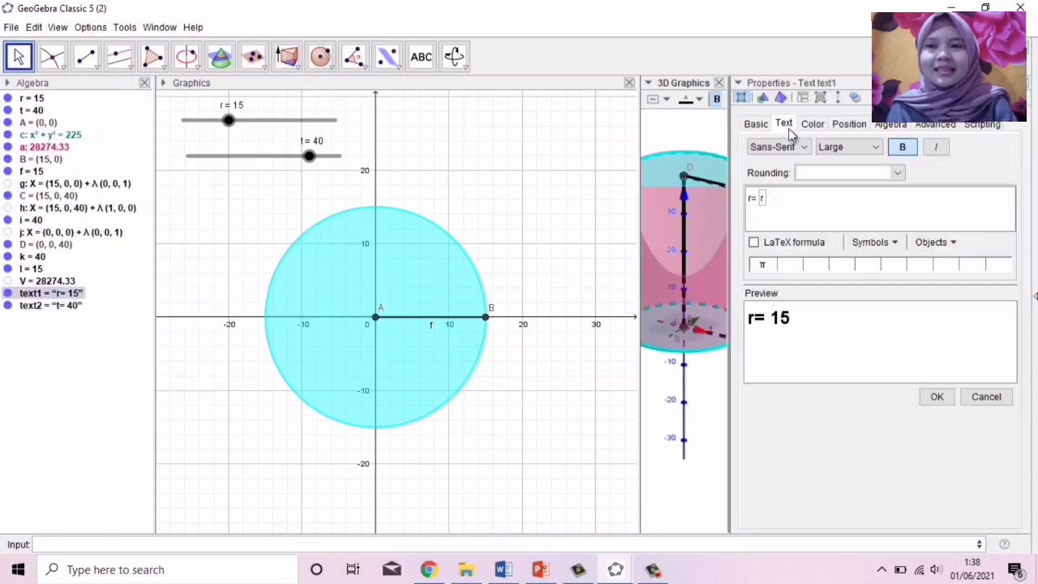
pyautogui.click(799, 197)
pyautogui.write('cm')
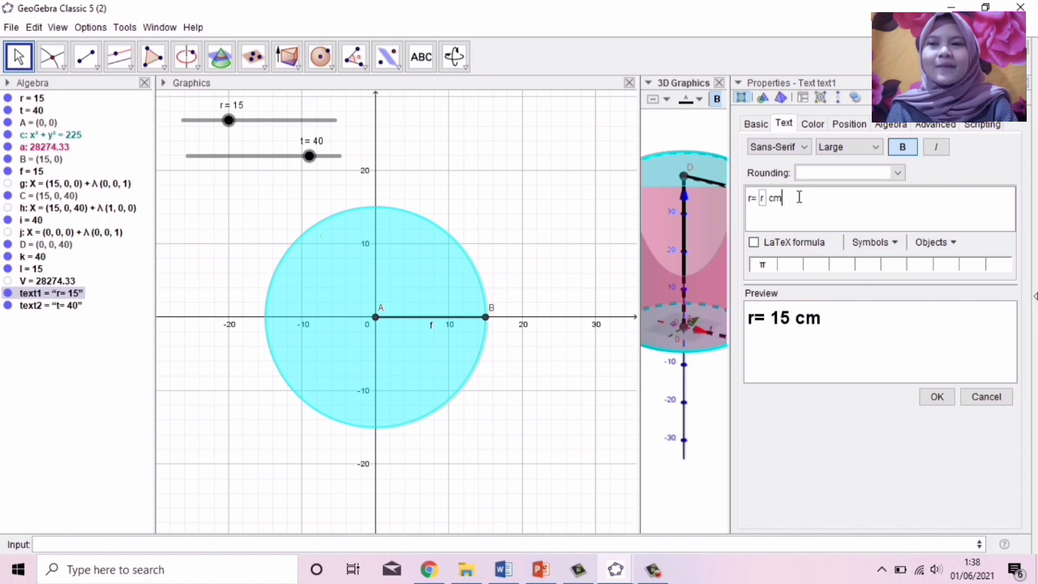
pyautogui.click(937, 396)
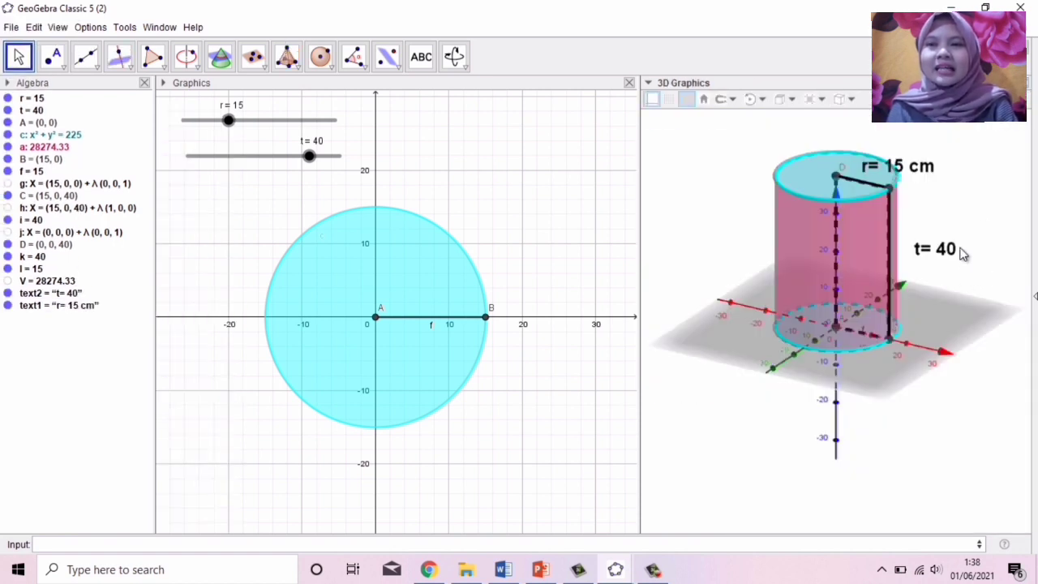
# Append the unit "cm" after the linked t value in the t label's text and close its properties
pyautogui.click(959, 253)
pyautogui.rightClick(958, 254)
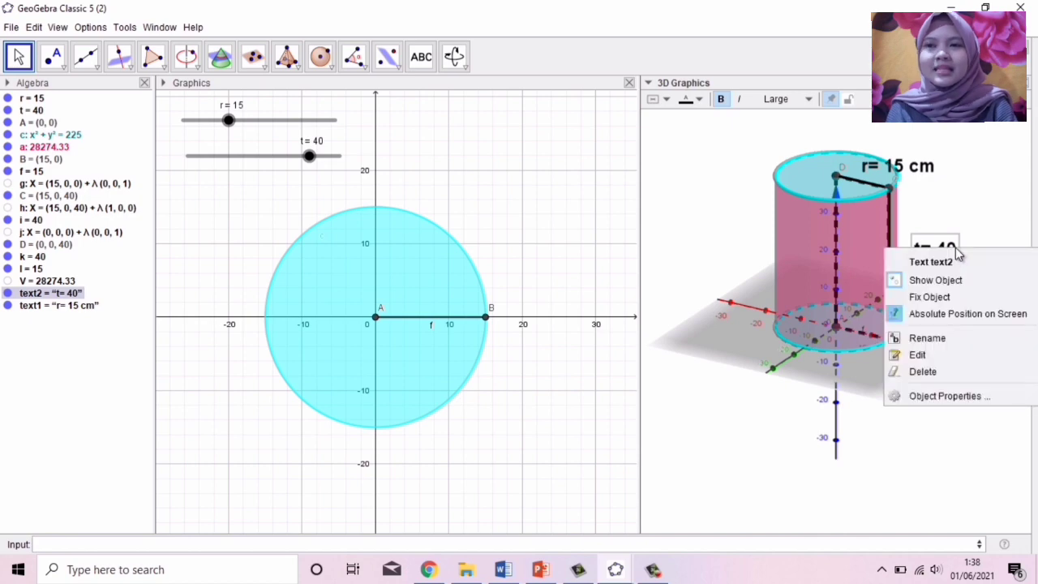
pyautogui.click(951, 396)
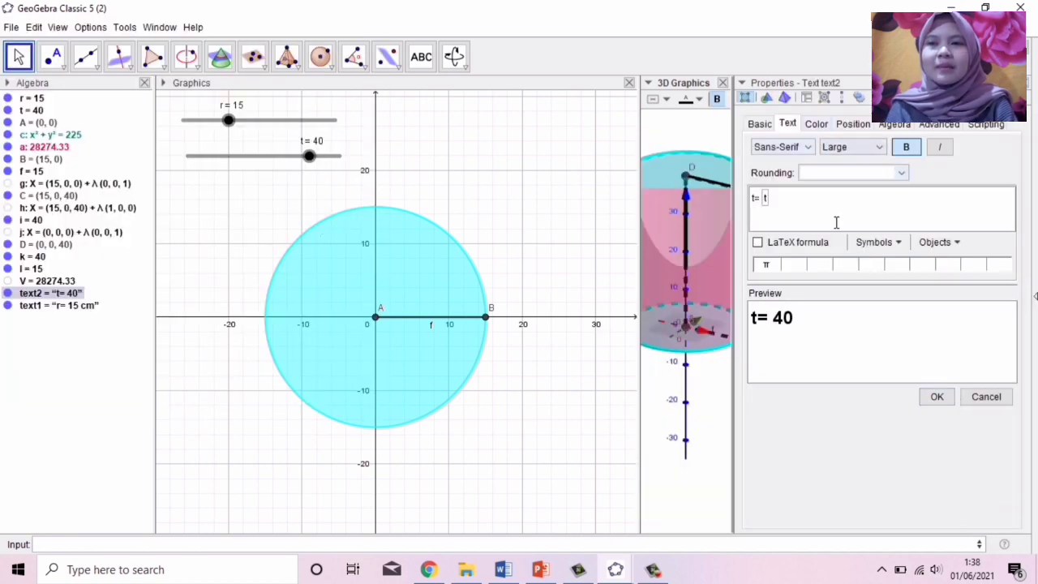
pyautogui.write('cm')
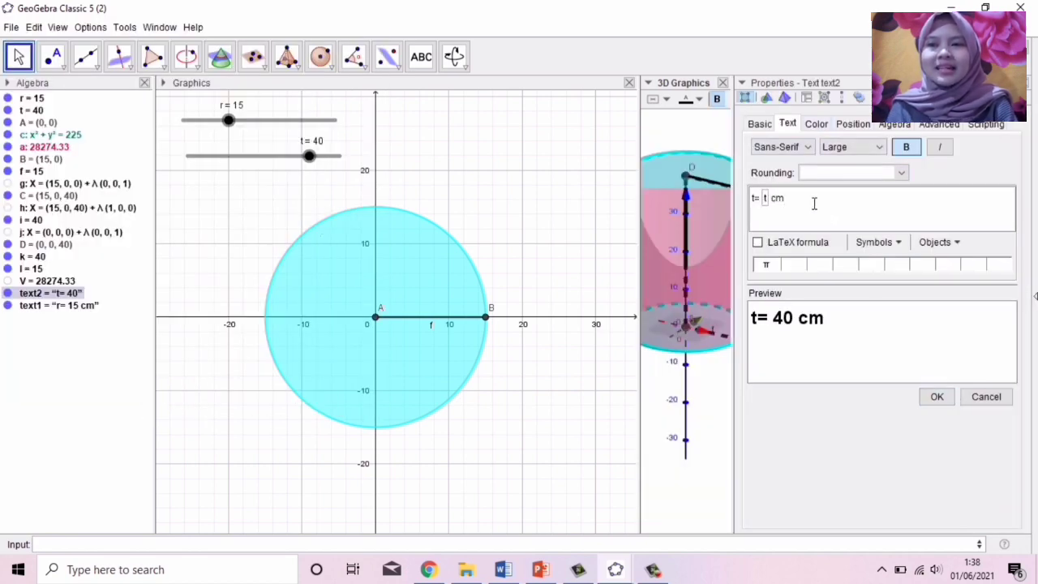
pyautogui.click(934, 397)
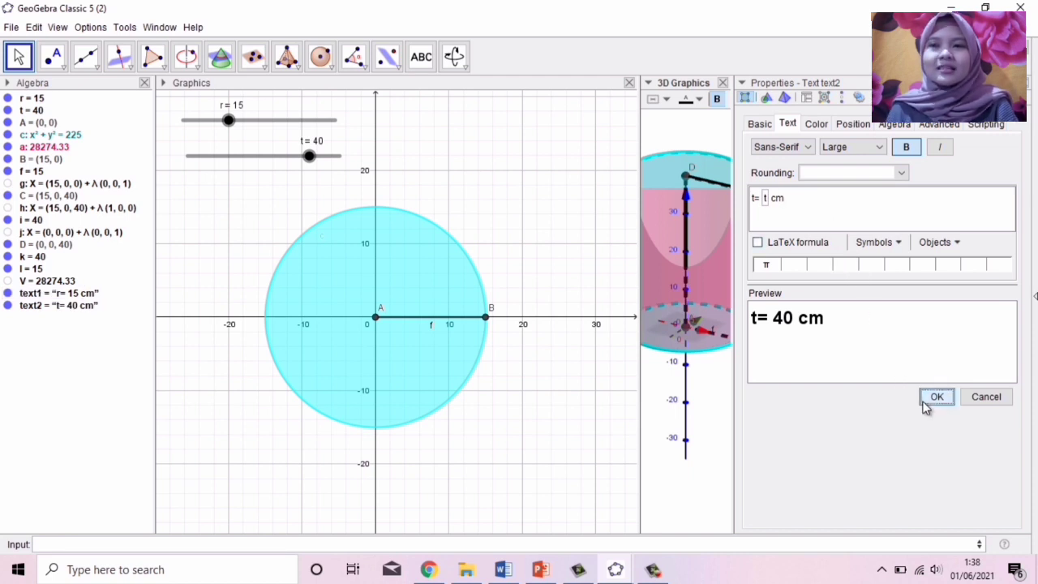
pyautogui.click(1027, 84)
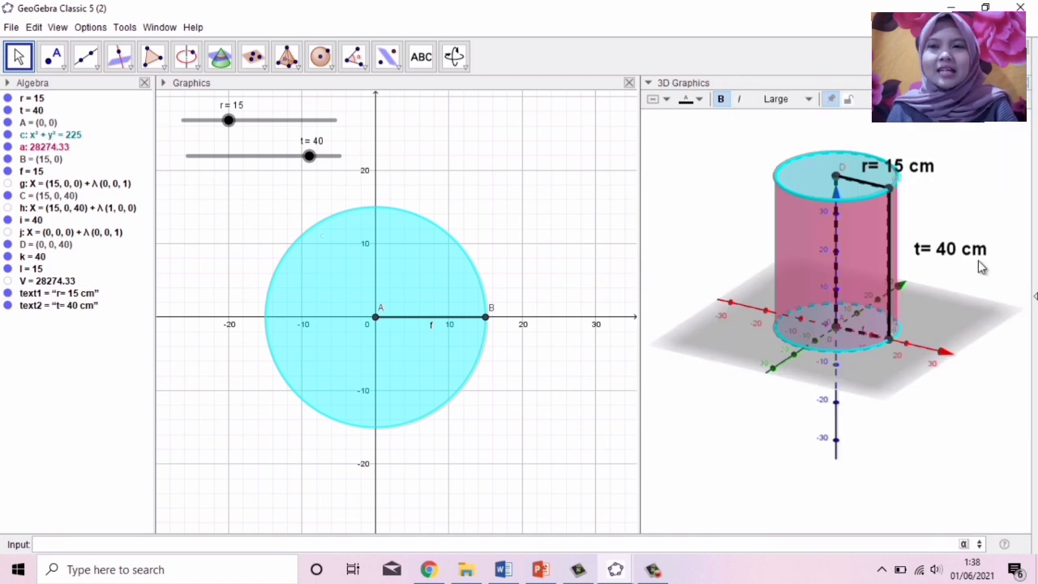
# Add a dynamic text "Volume Tabung=" linked to object V and ending in "cm³" in the 3D Graphics view
pyautogui.click(421, 56)
pyautogui.click(677, 196)
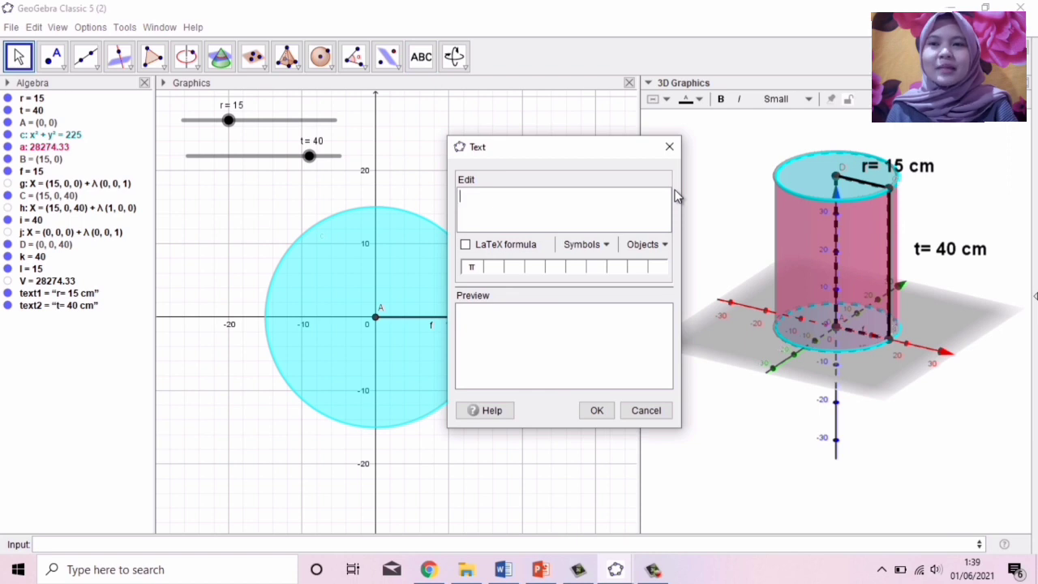
pyautogui.write('Volume Tabun')
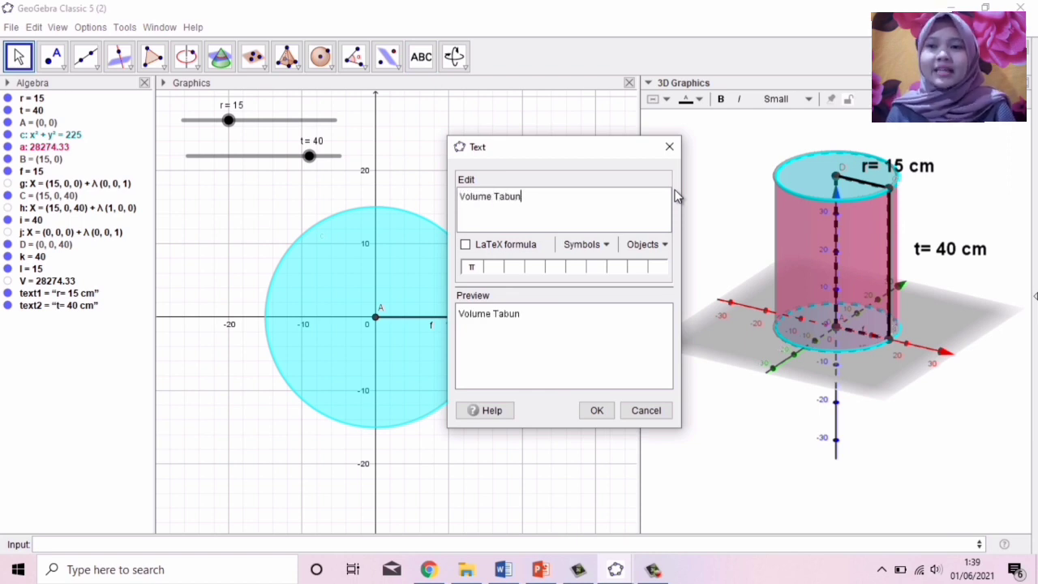
pyautogui.write('g=')
pyautogui.click(651, 245)
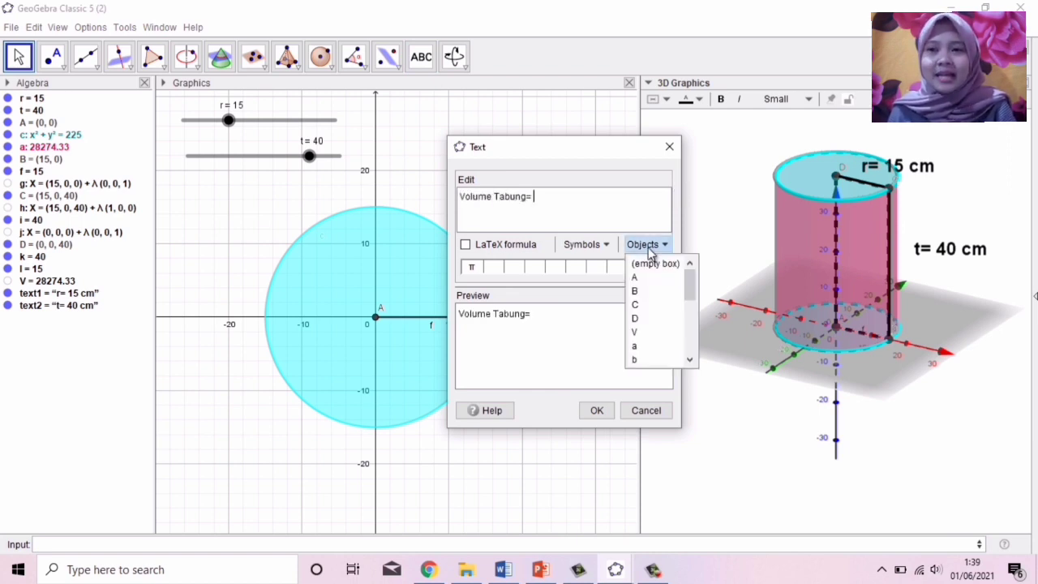
pyautogui.click(661, 337)
pyautogui.write('cm')
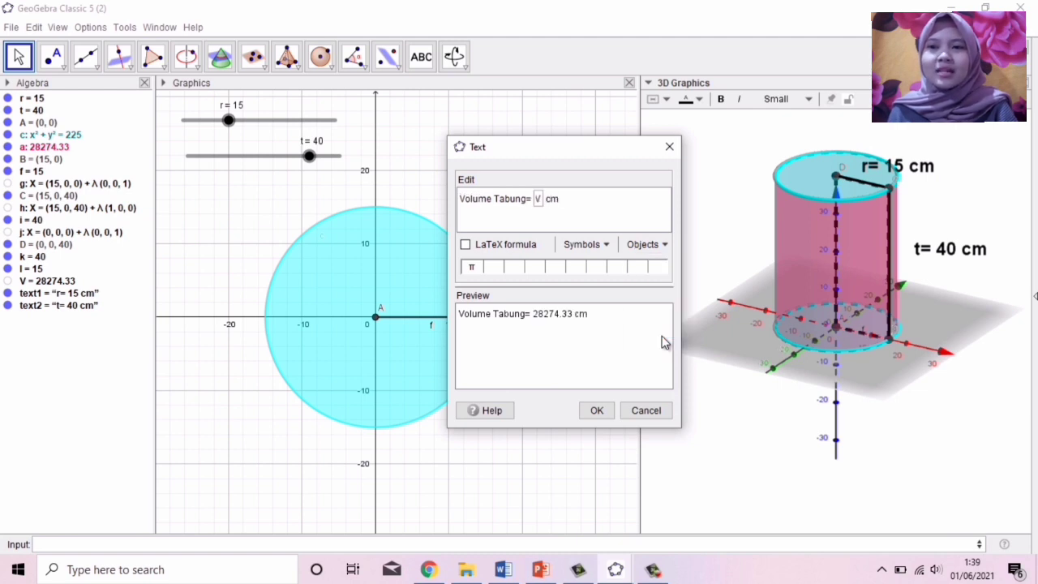
pyautogui.click(588, 245)
pyautogui.moveTo(618, 364)
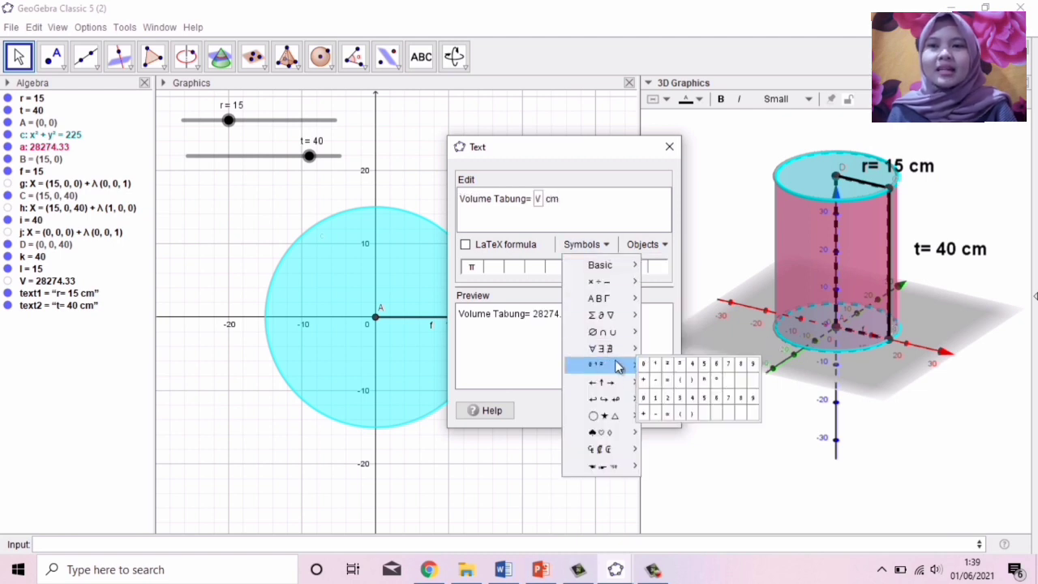
pyautogui.click(684, 370)
pyautogui.click(596, 411)
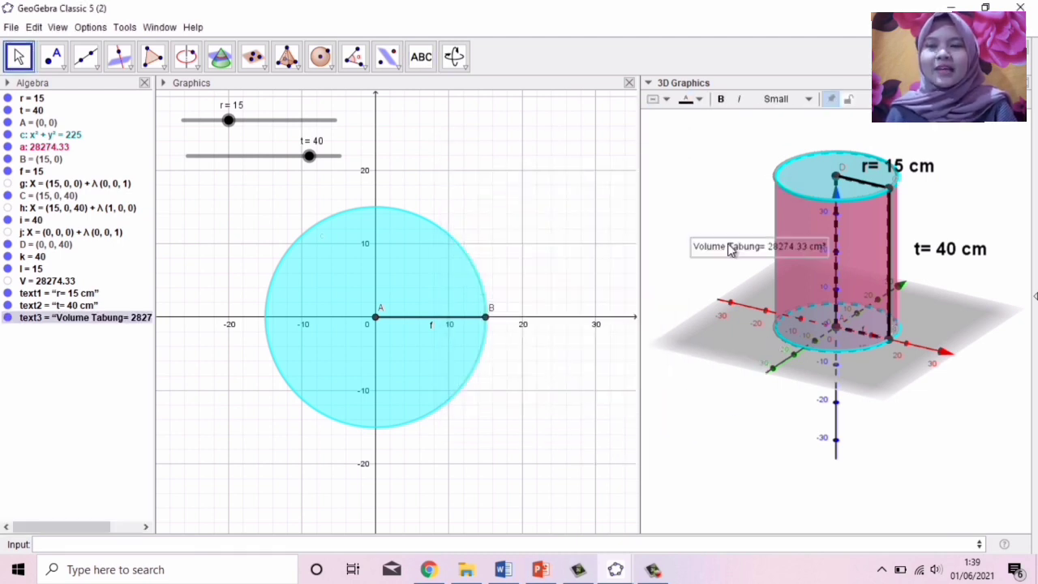
# Move the volume text below the cylinder and format it as bold with the text size Large
pyautogui.click(782, 447)
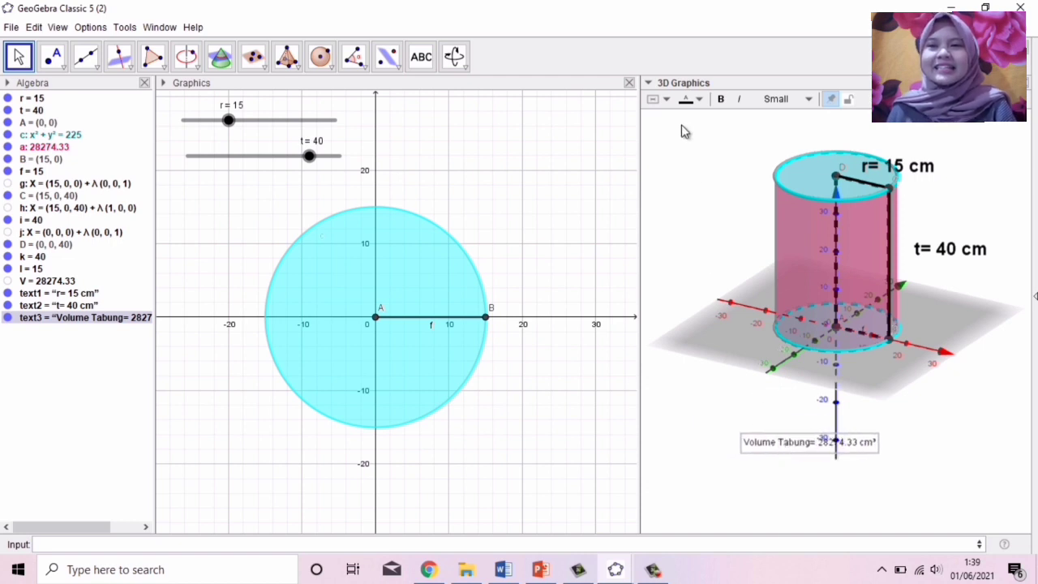
pyautogui.click(719, 102)
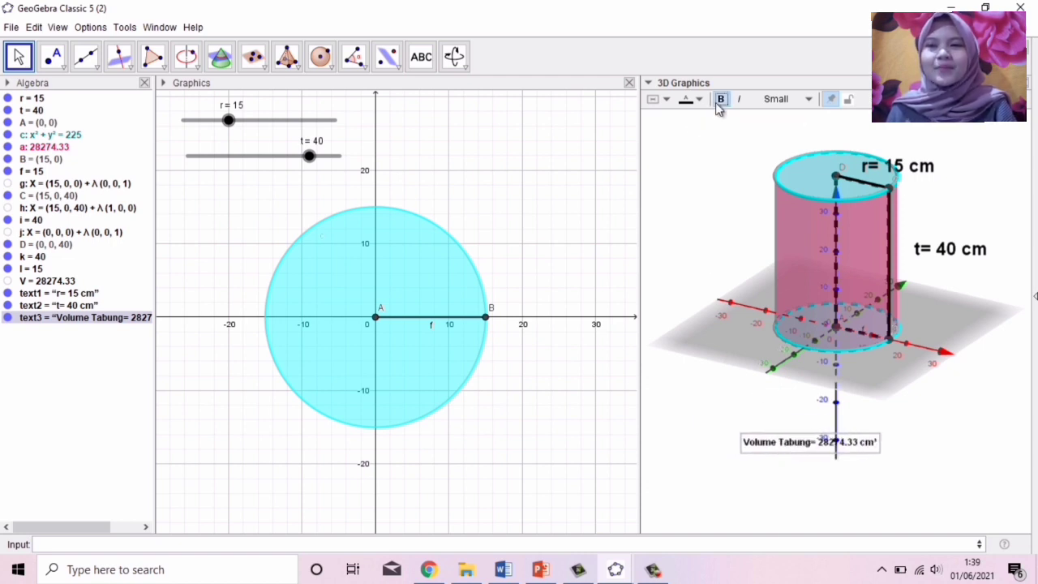
pyautogui.click(778, 99)
pyautogui.click(779, 183)
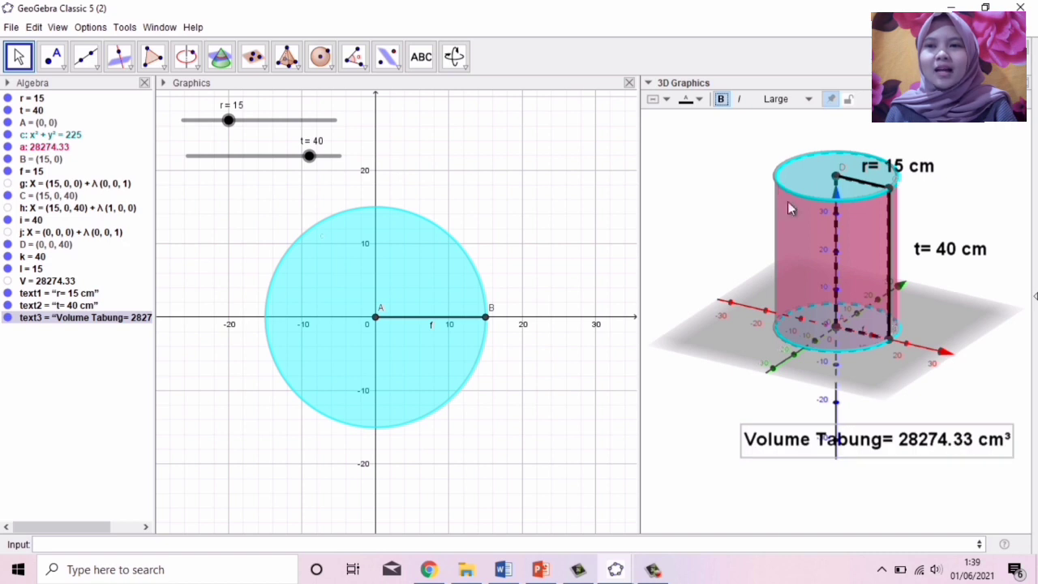
# Widen the 3D Graphics view and centre the volume text beneath the cylinder's vertical axis
pyautogui.moveTo(907, 443); pyautogui.dragTo(846, 478)
pyautogui.moveTo(636, 298); pyautogui.dragTo(573, 304)
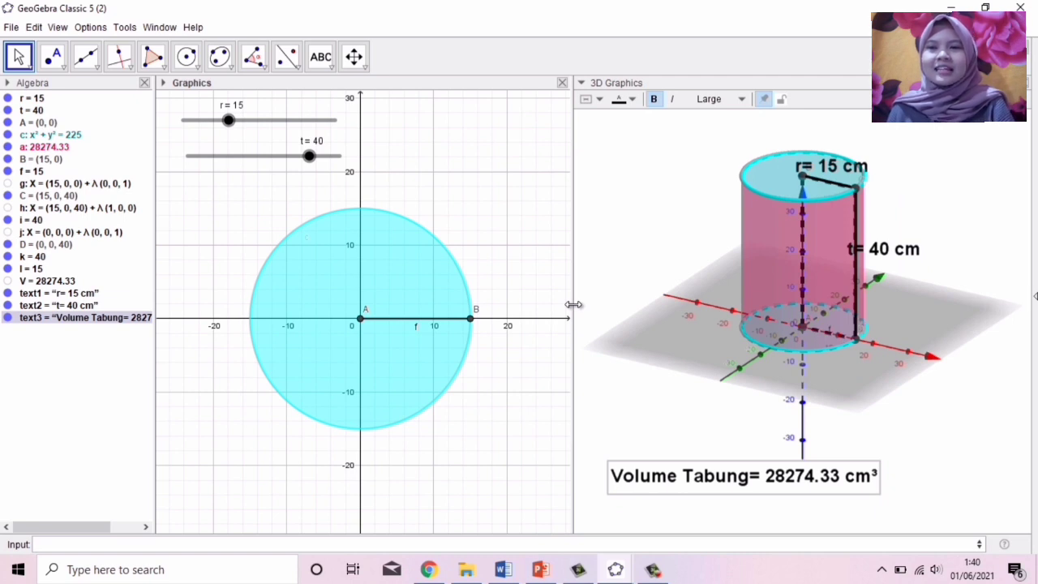
pyautogui.moveTo(746, 480); pyautogui.dragTo(809, 480)
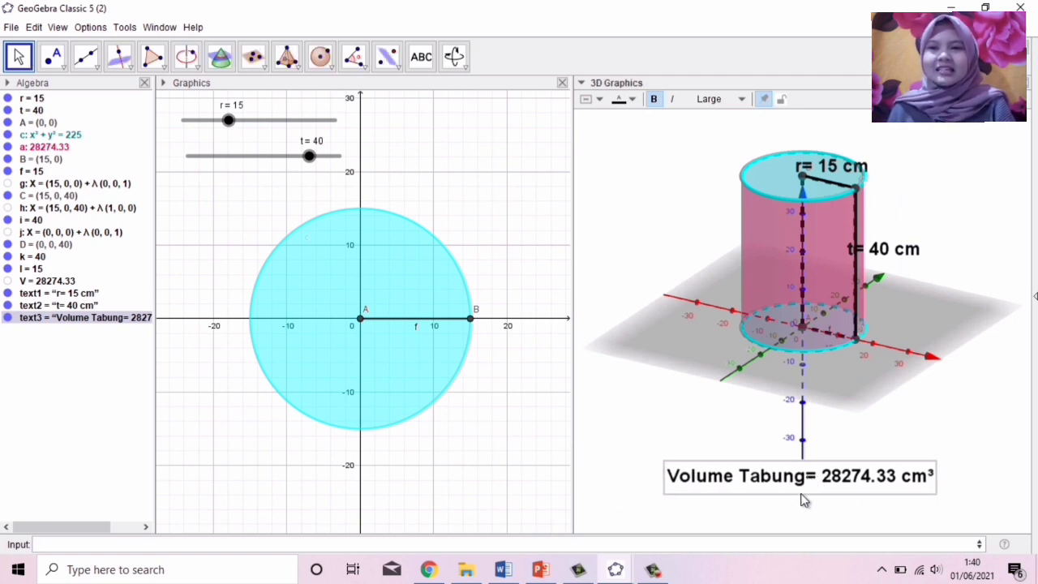
pyautogui.click(802, 499)
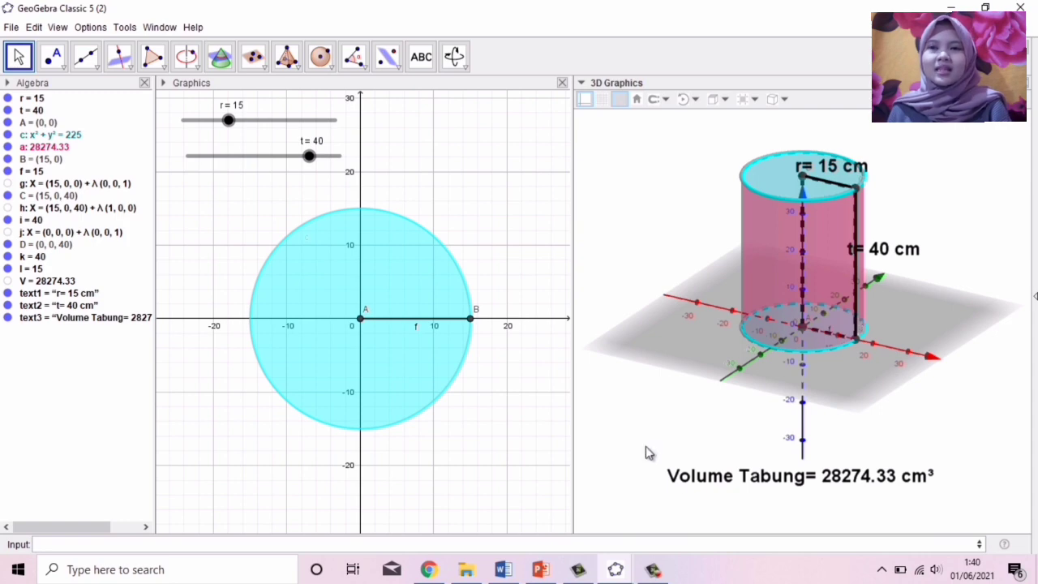
# Test the sliders with r at 22.5 and t at 40.5, and return them to r = 15 and t = 40
pyautogui.moveTo(231, 122); pyautogui.dragTo(252, 136)
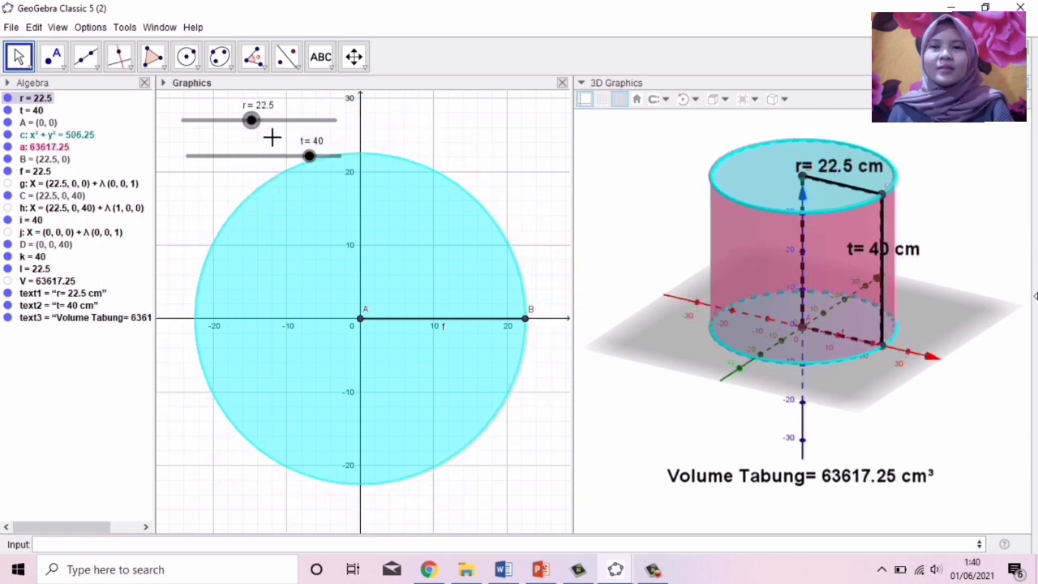
pyautogui.moveTo(311, 162)
pyautogui.mouseDown()
pyautogui.moveTo(250, 176)
pyautogui.moveTo(310, 174)
pyautogui.mouseUp()
pyautogui.moveTo(251, 120); pyautogui.dragTo(228, 120)
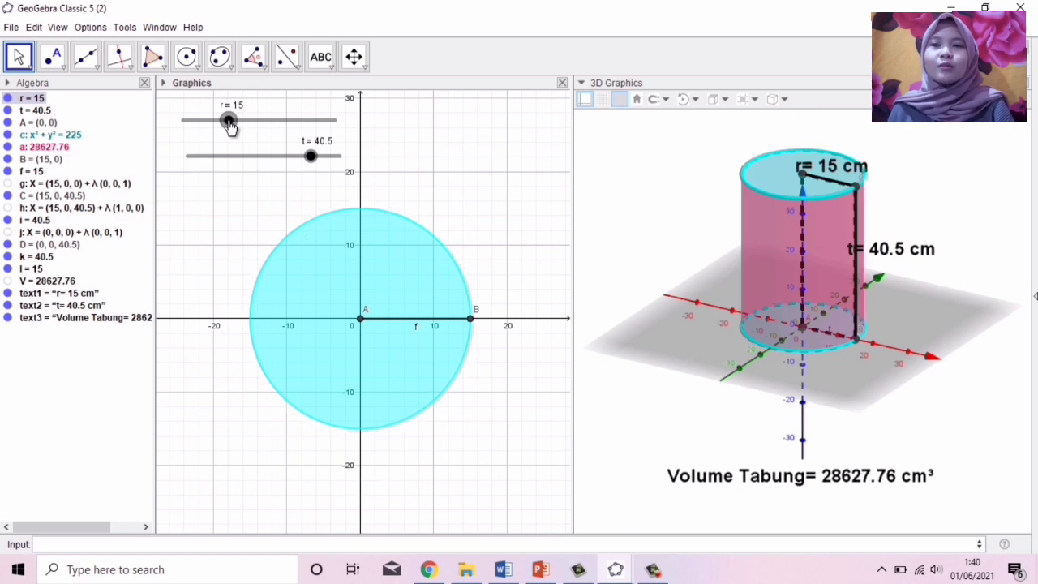
pyautogui.moveTo(309, 158); pyautogui.dragTo(310, 165)
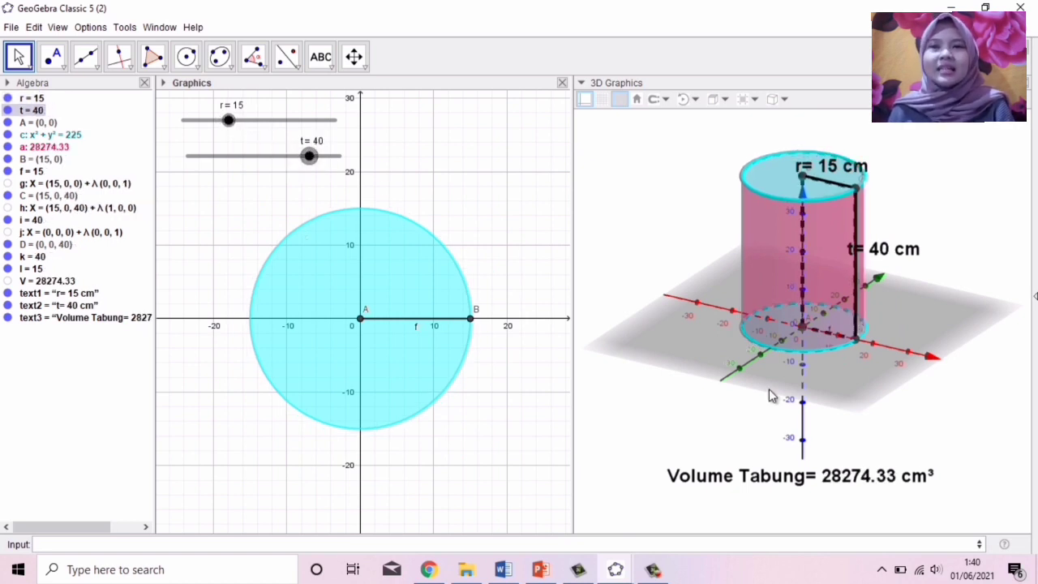